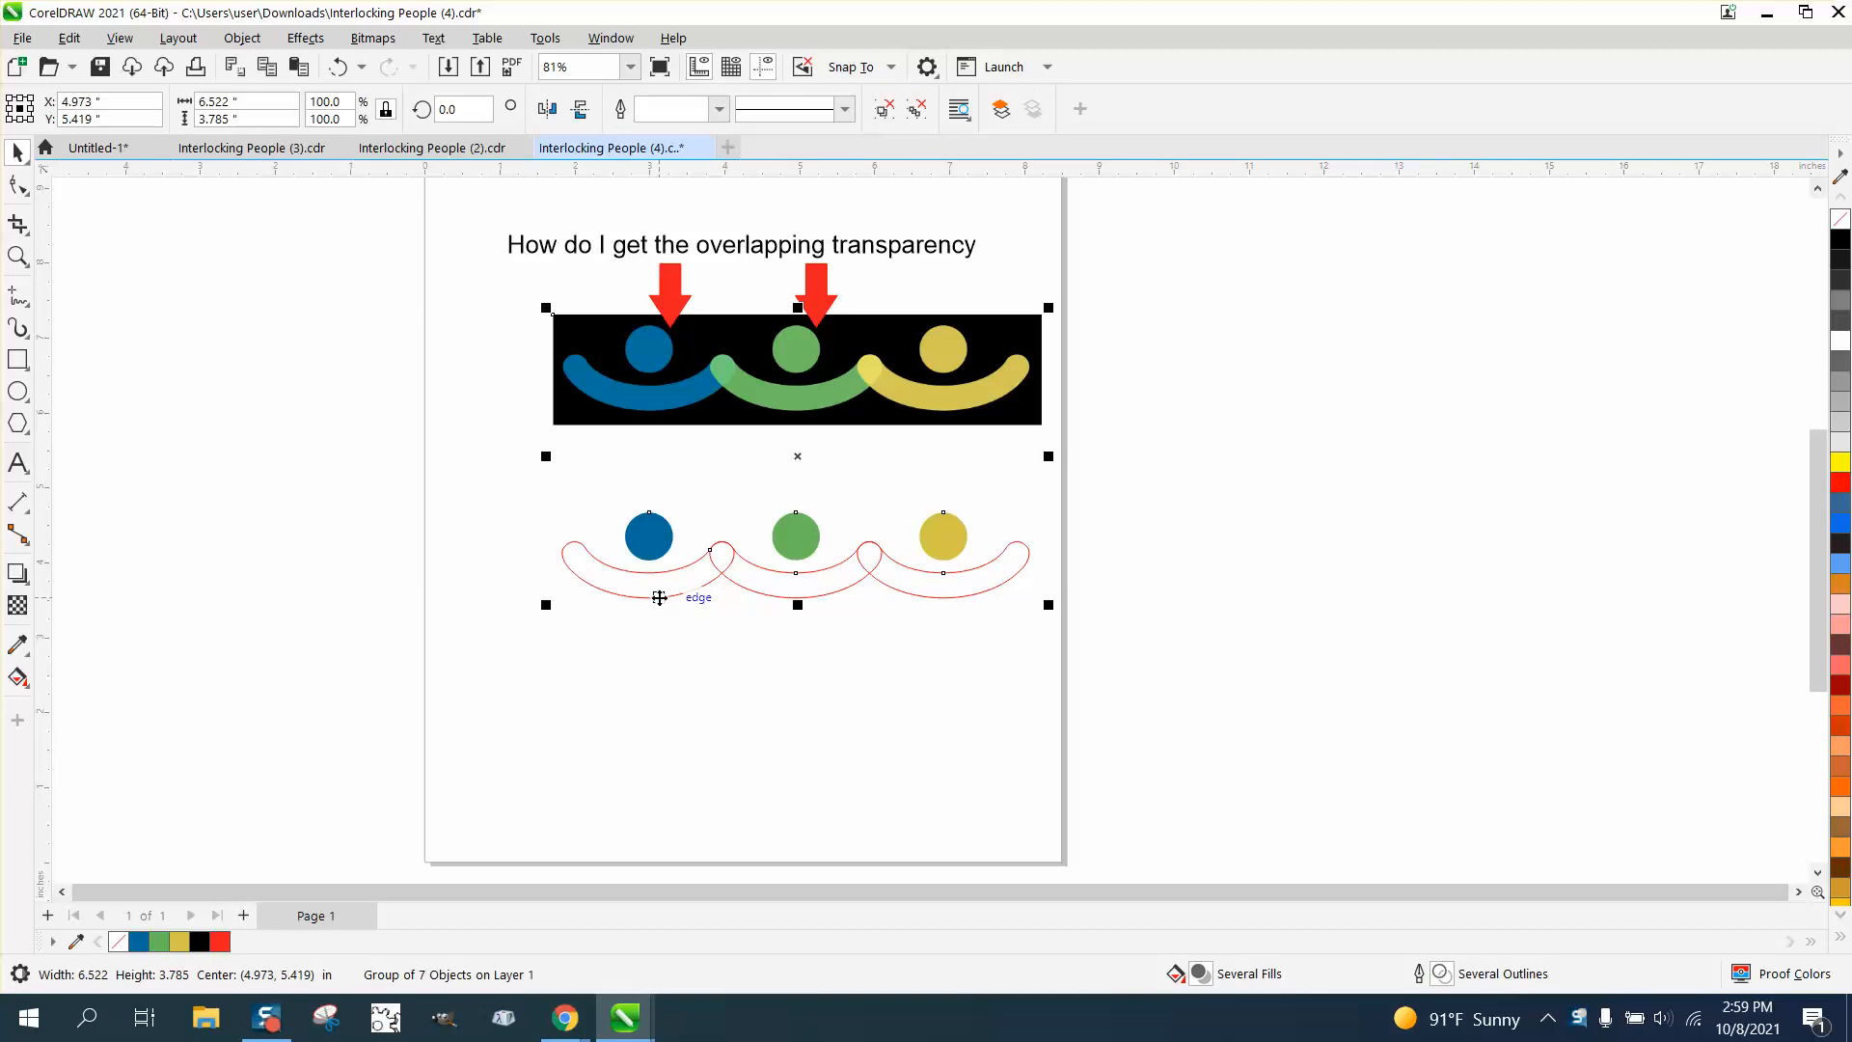
# Step: Move the heading, arrows and both interlocking-people graphics together off the page onto the empty pasteboard beside it
pyautogui.moveTo(489, 229); pyautogui.dragTo(1188, 748)
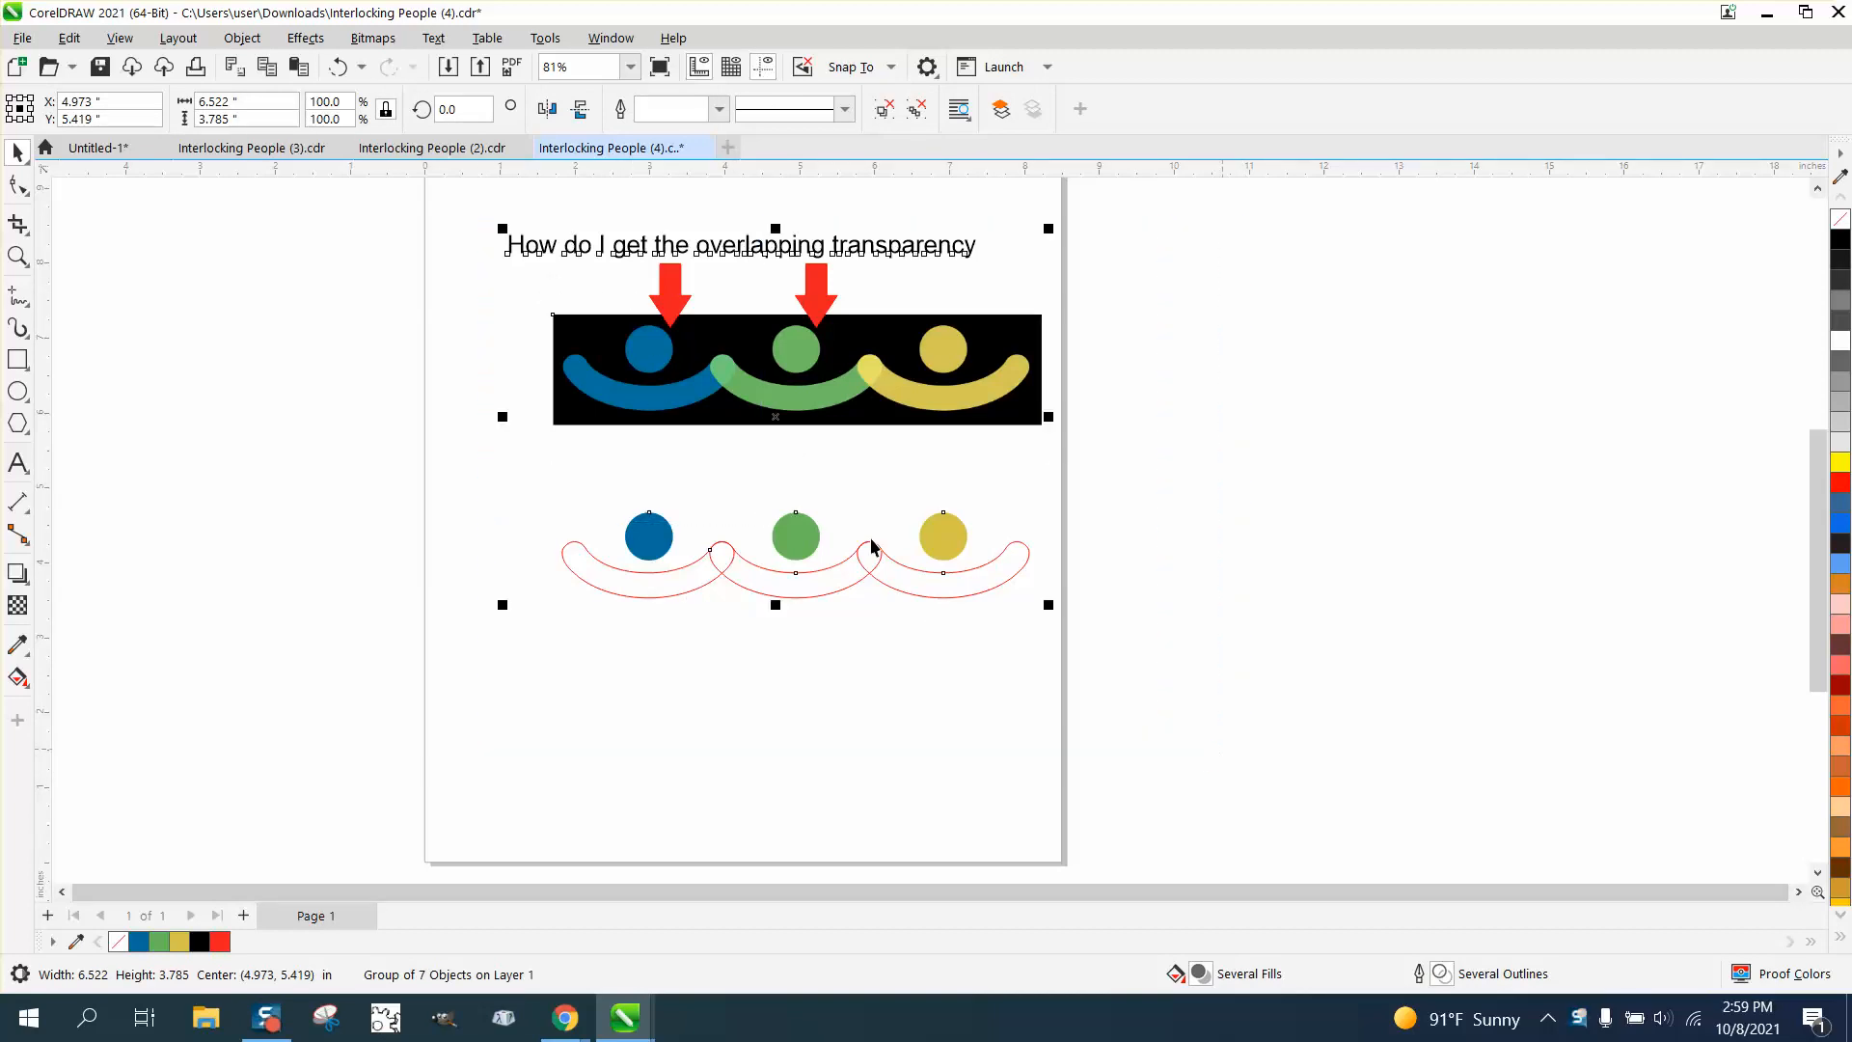
pyautogui.moveTo(858, 442); pyautogui.dragTo(1396, 480)
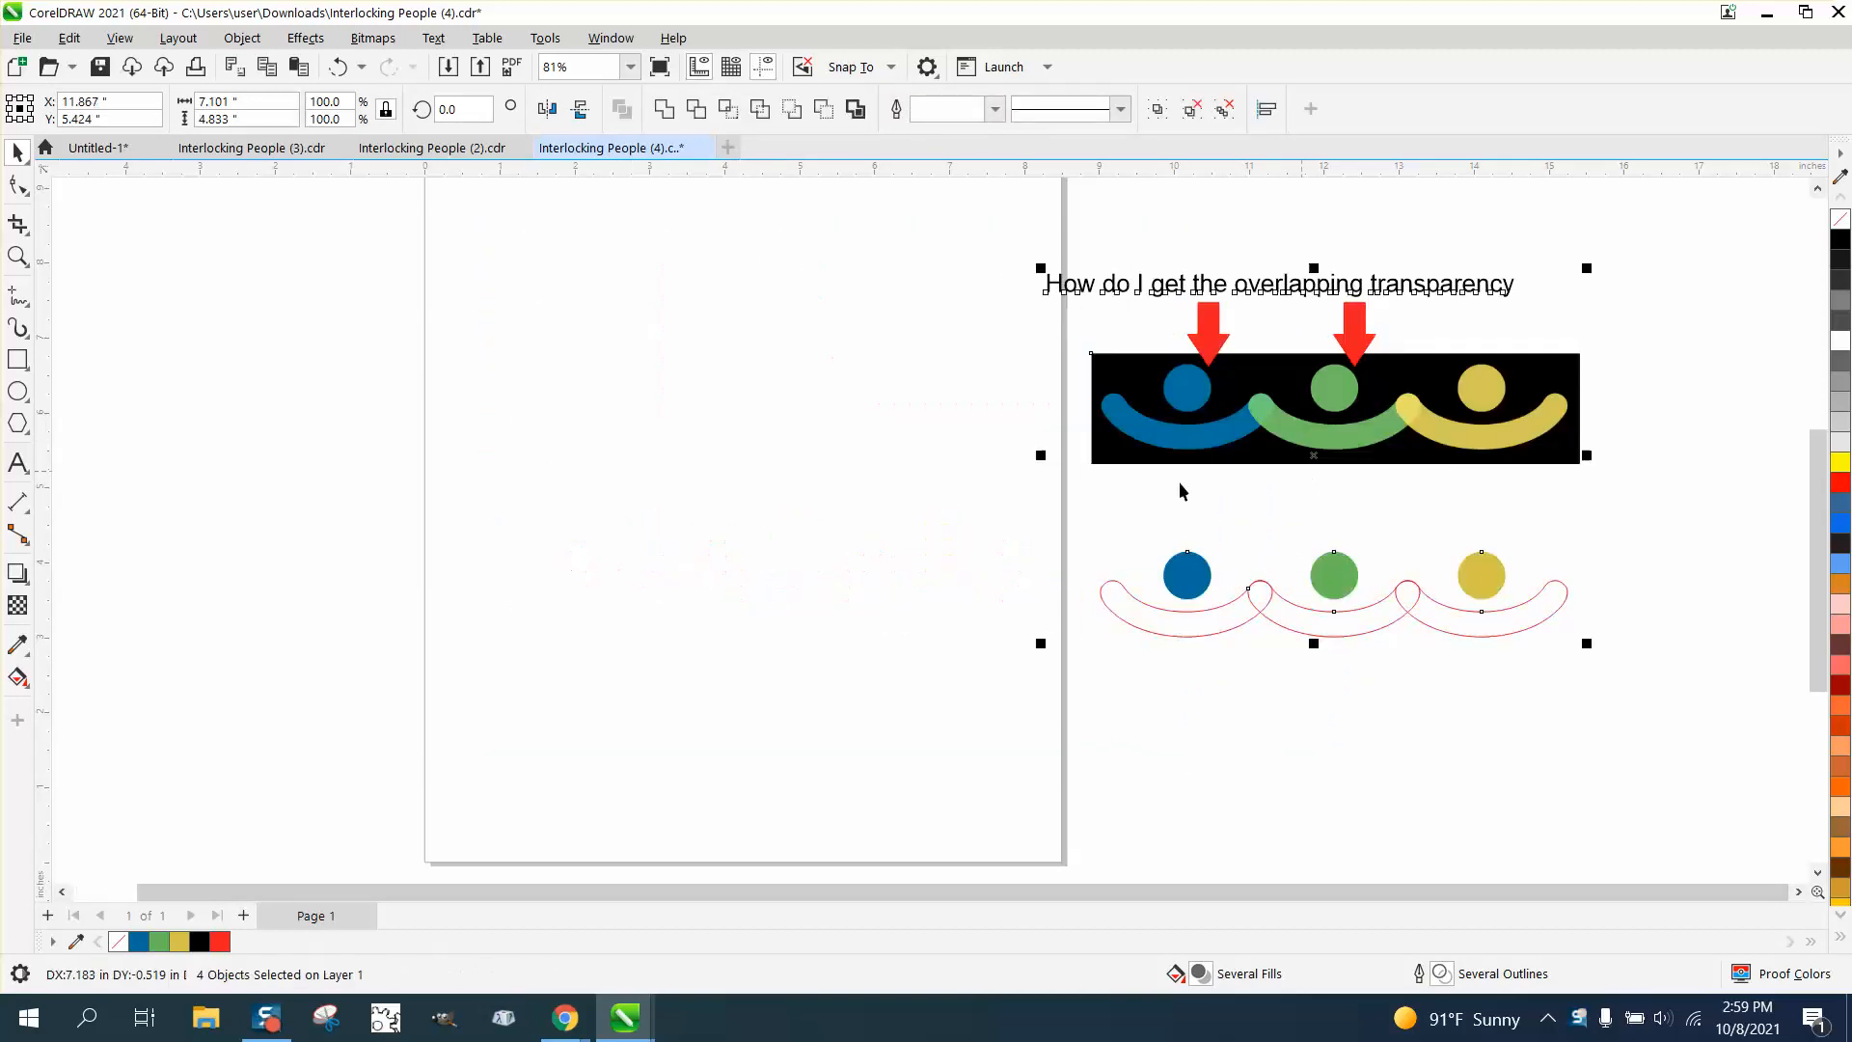
pyautogui.scroll(-1, 664, 434)
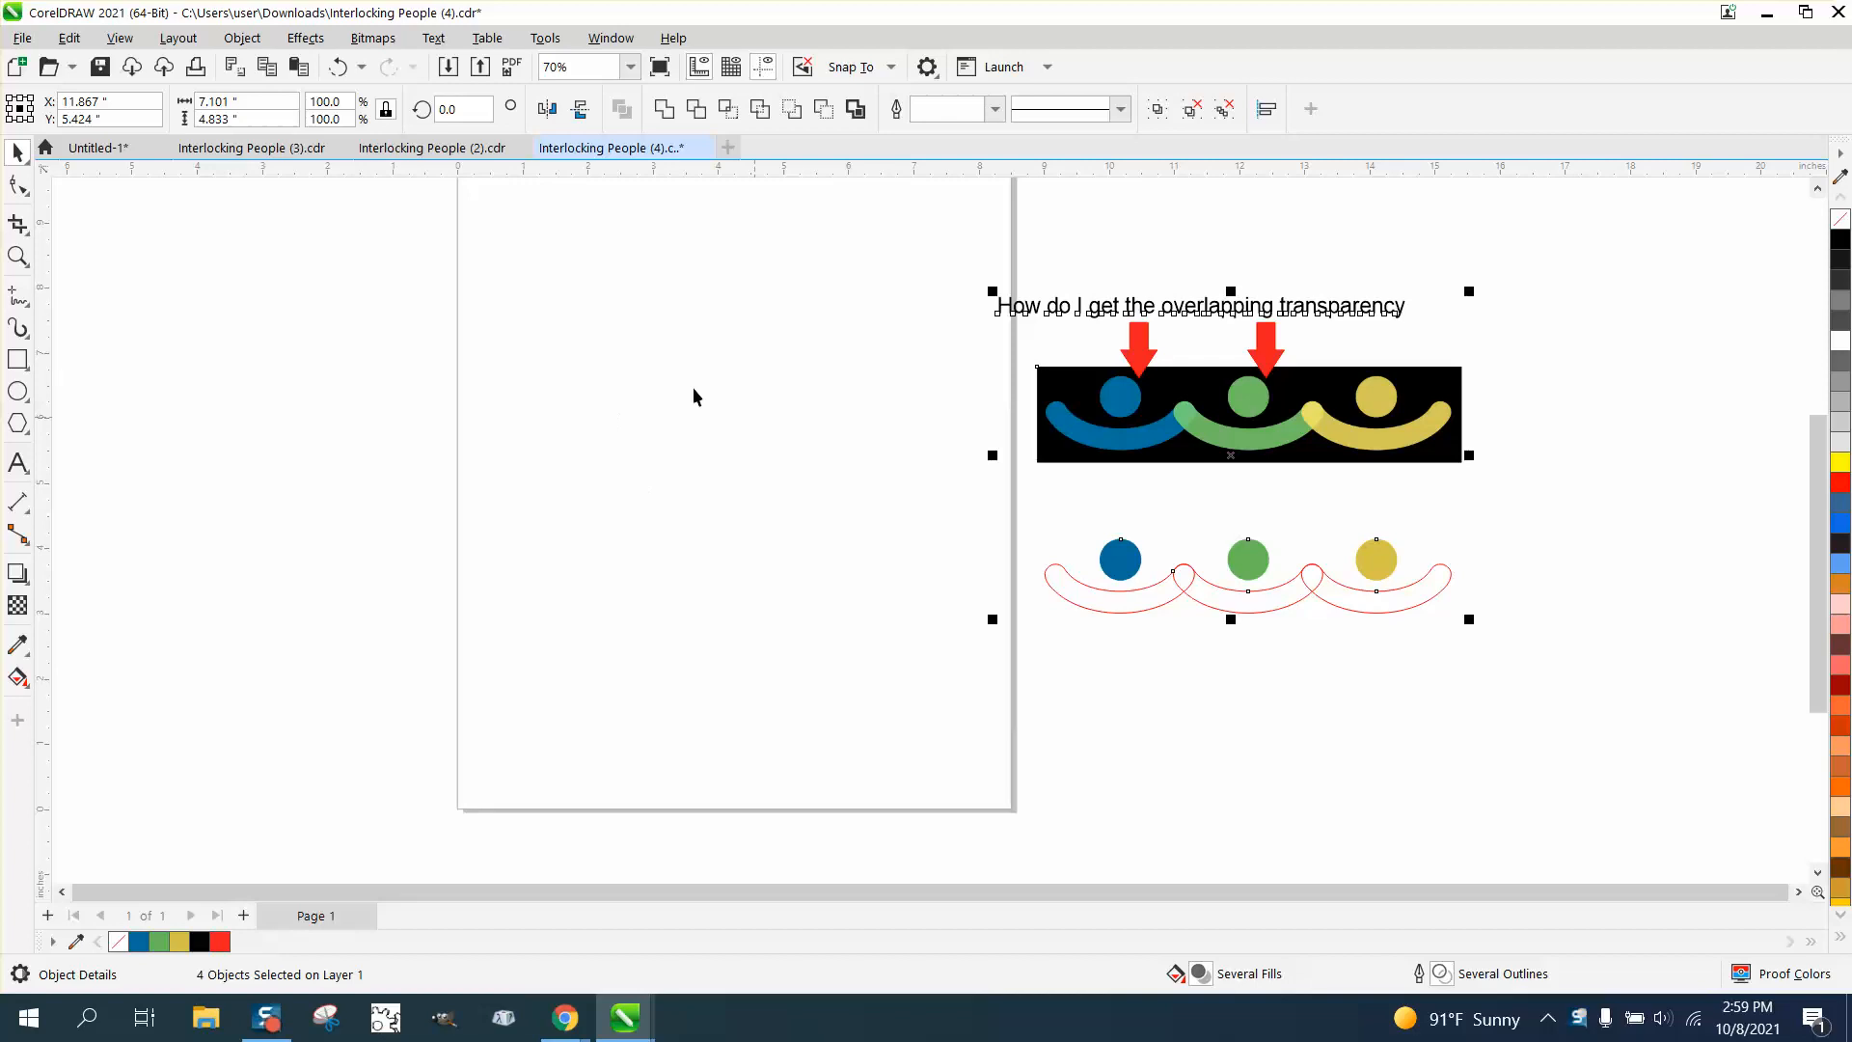
# Step: Draw a circle about 2.8 inches in diameter and center it on the page
pyautogui.click(23, 394)
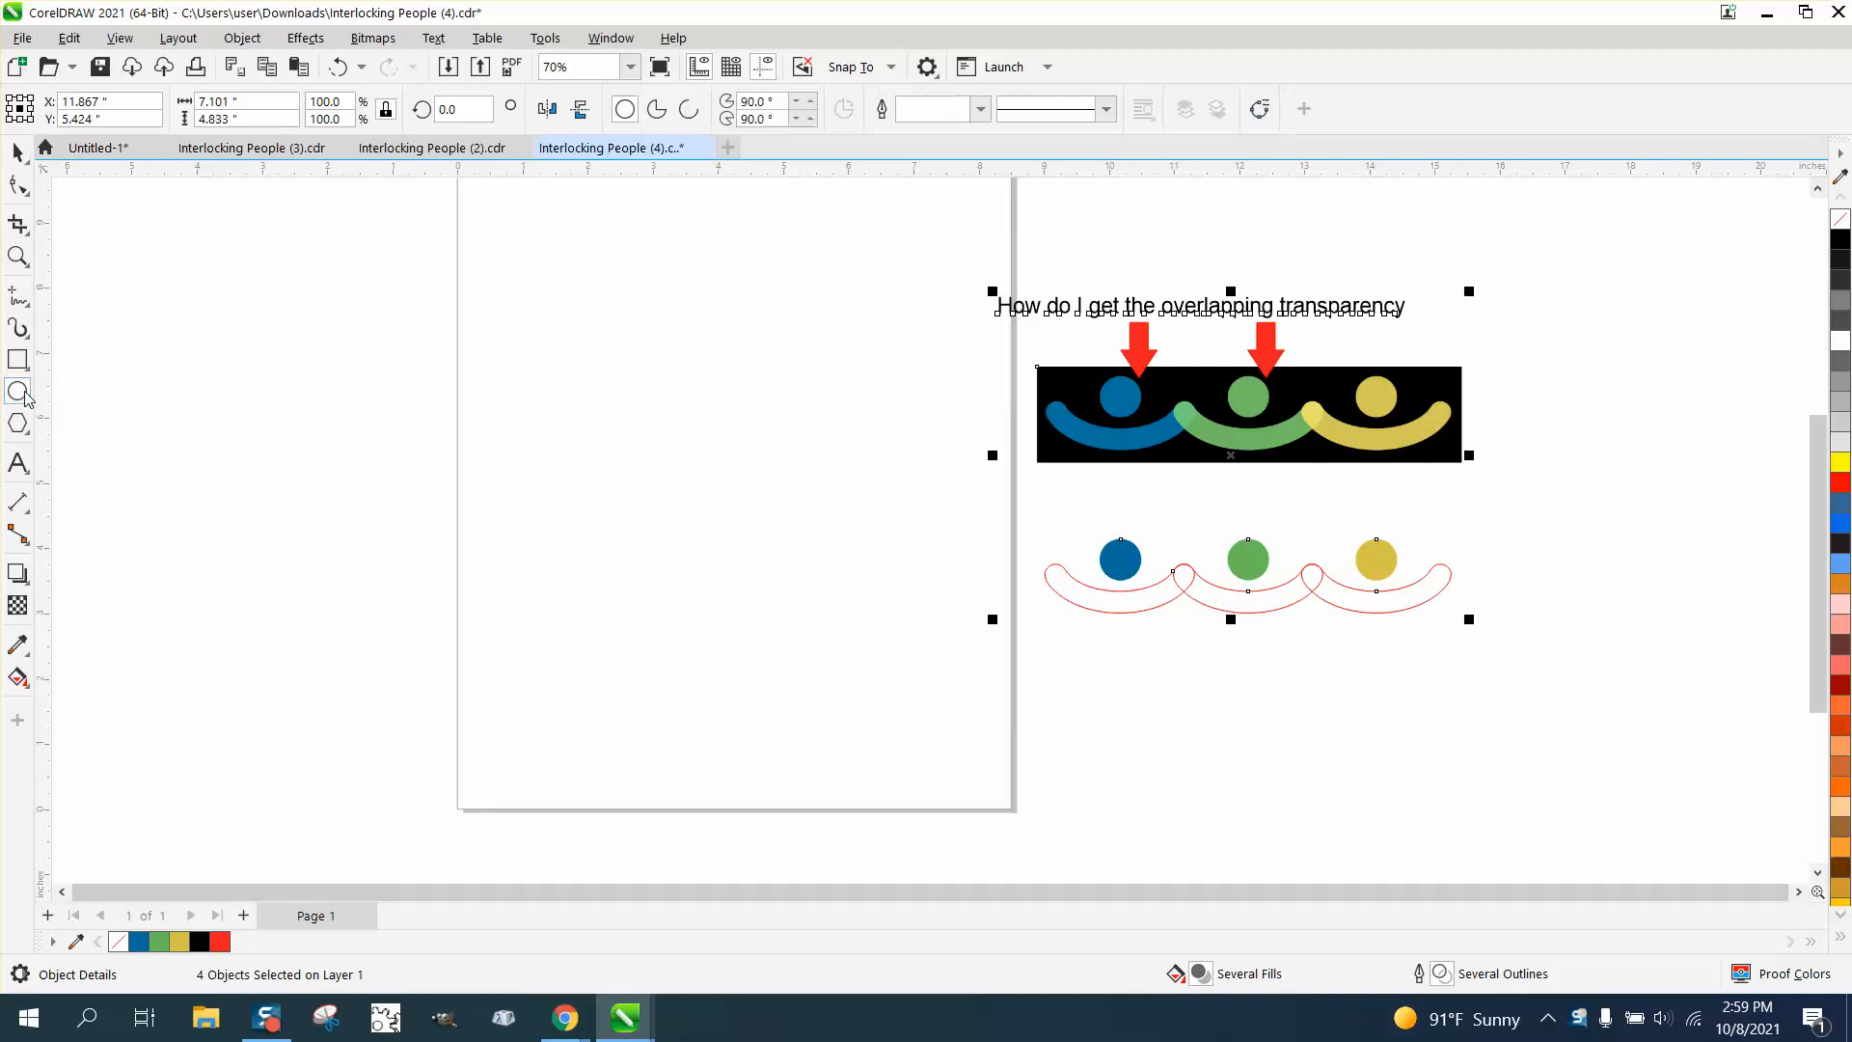
pyautogui.moveTo(901, 400)
pyautogui.mouseDown()
pyautogui.moveTo(715, 546)
pyautogui.moveTo(705, 597)
pyautogui.mouseUp()
pyautogui.moveTo(802, 501); pyautogui.dragTo(734, 477)
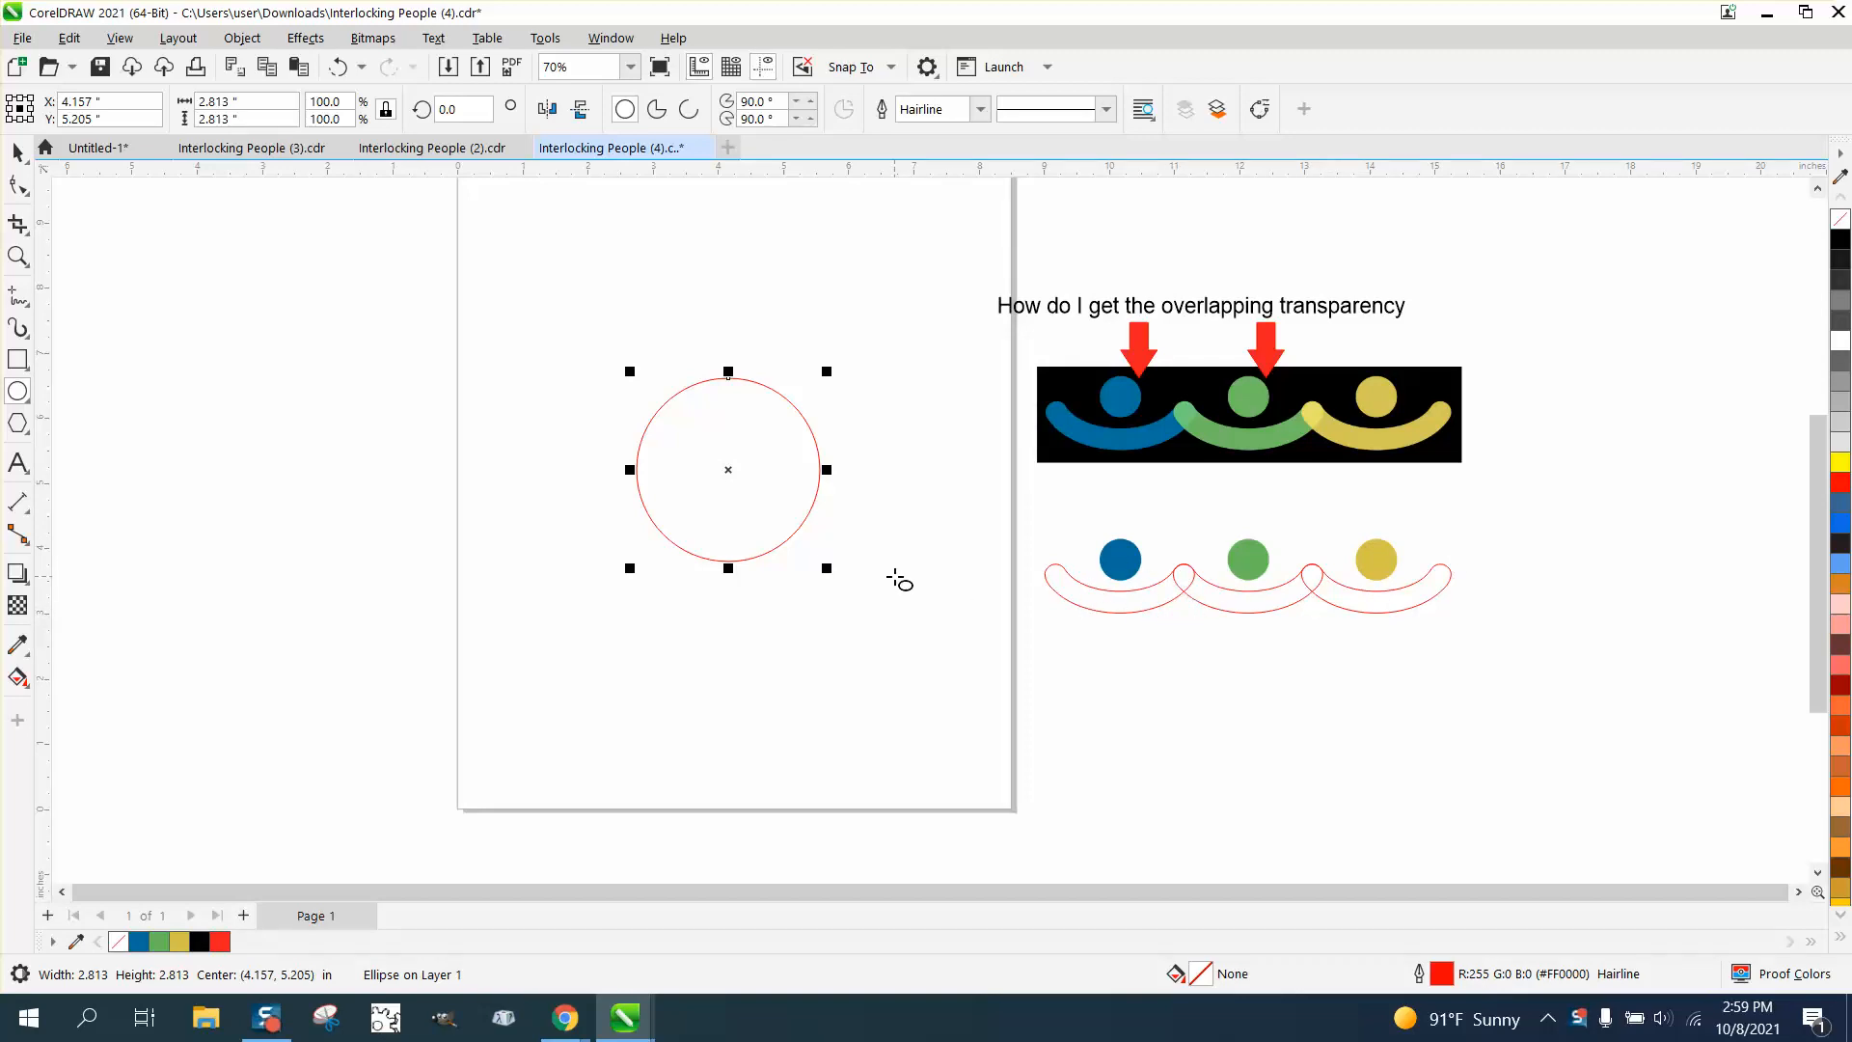
pyautogui.press('p')
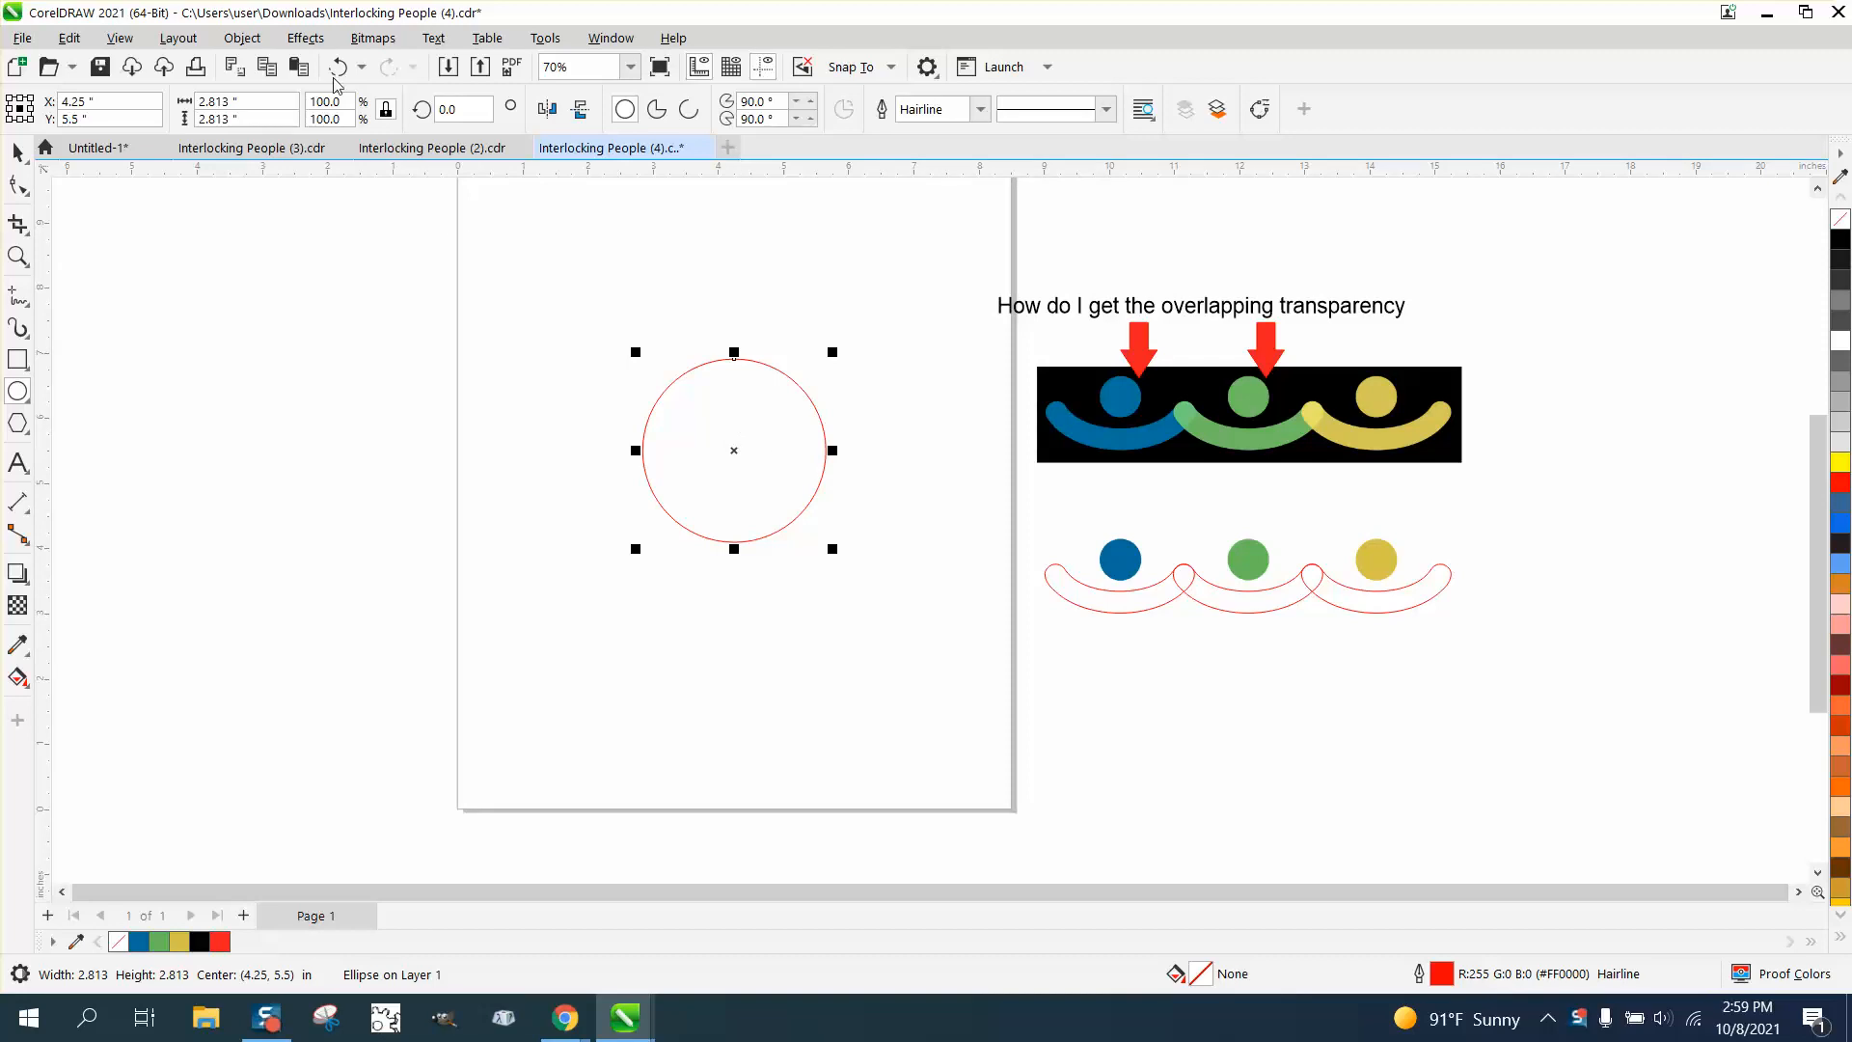
# Step: Try a one-step inside contour on the circle with a 0.33-inch offset, undo it, and apply an outside contour with the same offset
pyautogui.click(304, 39)
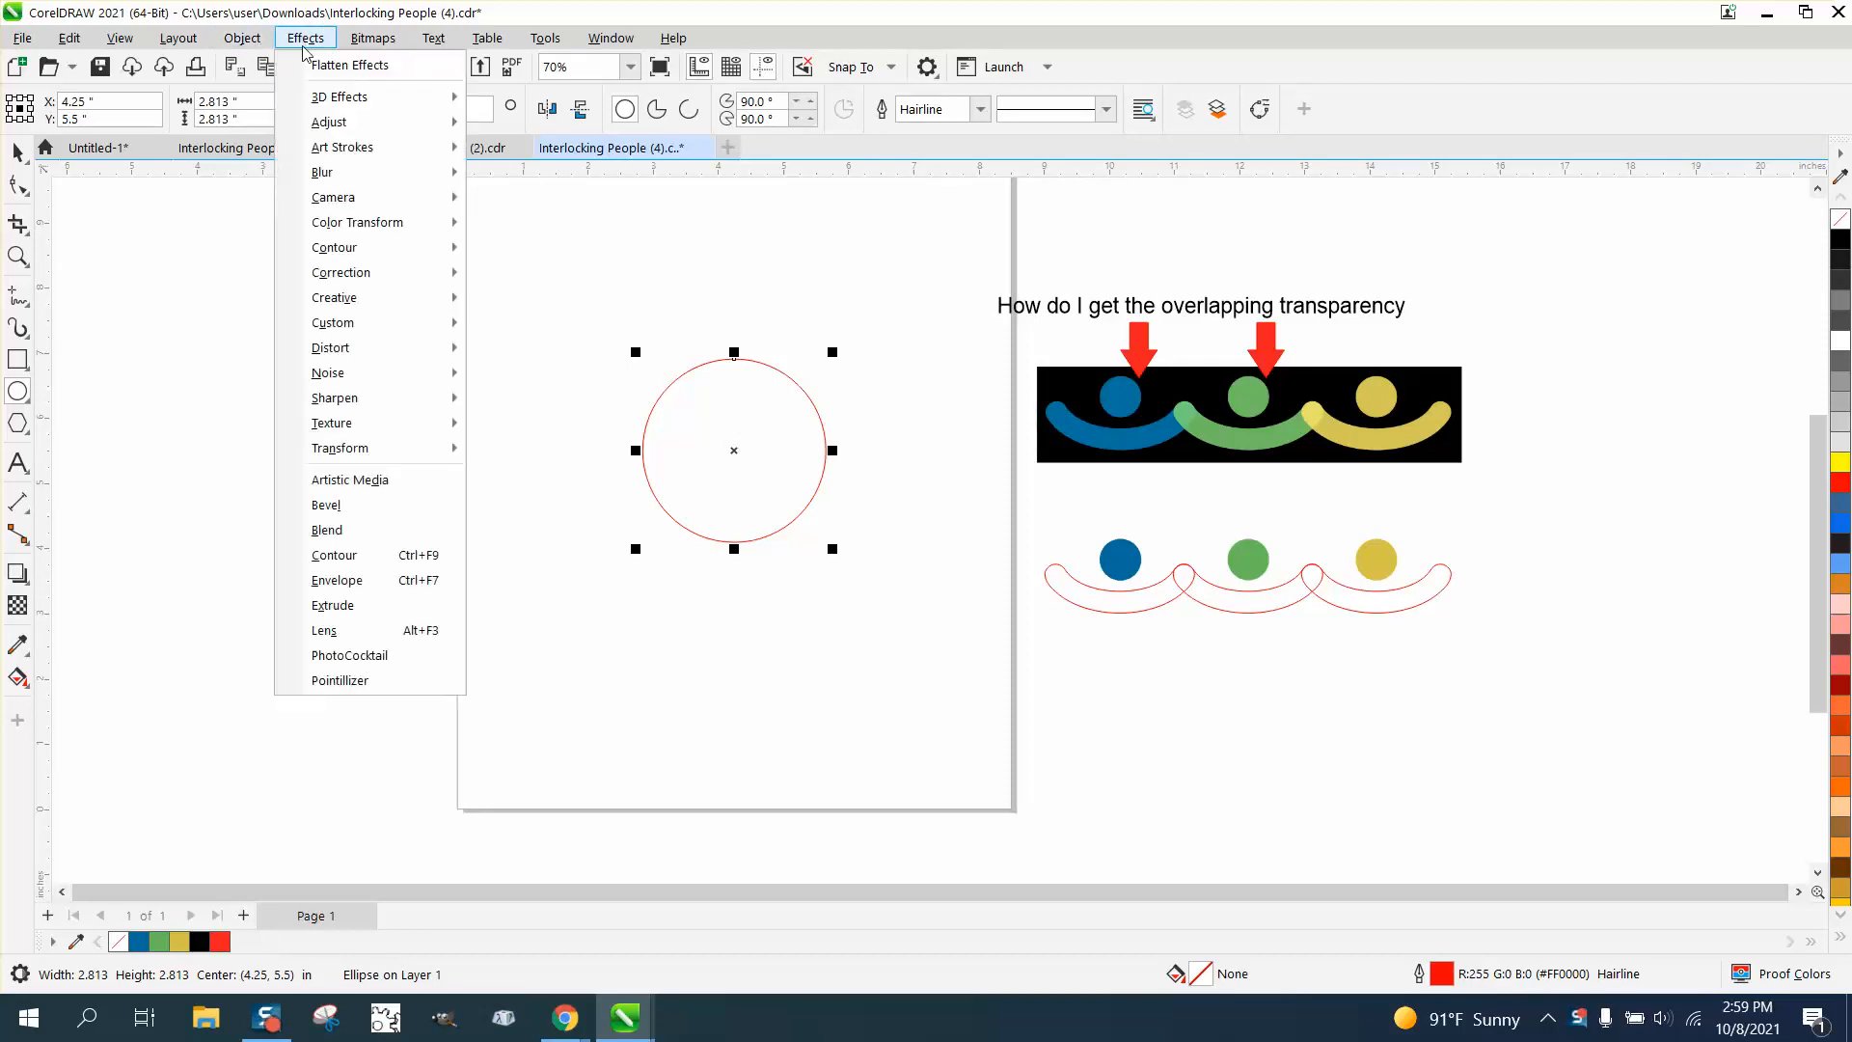
pyautogui.click(333, 555)
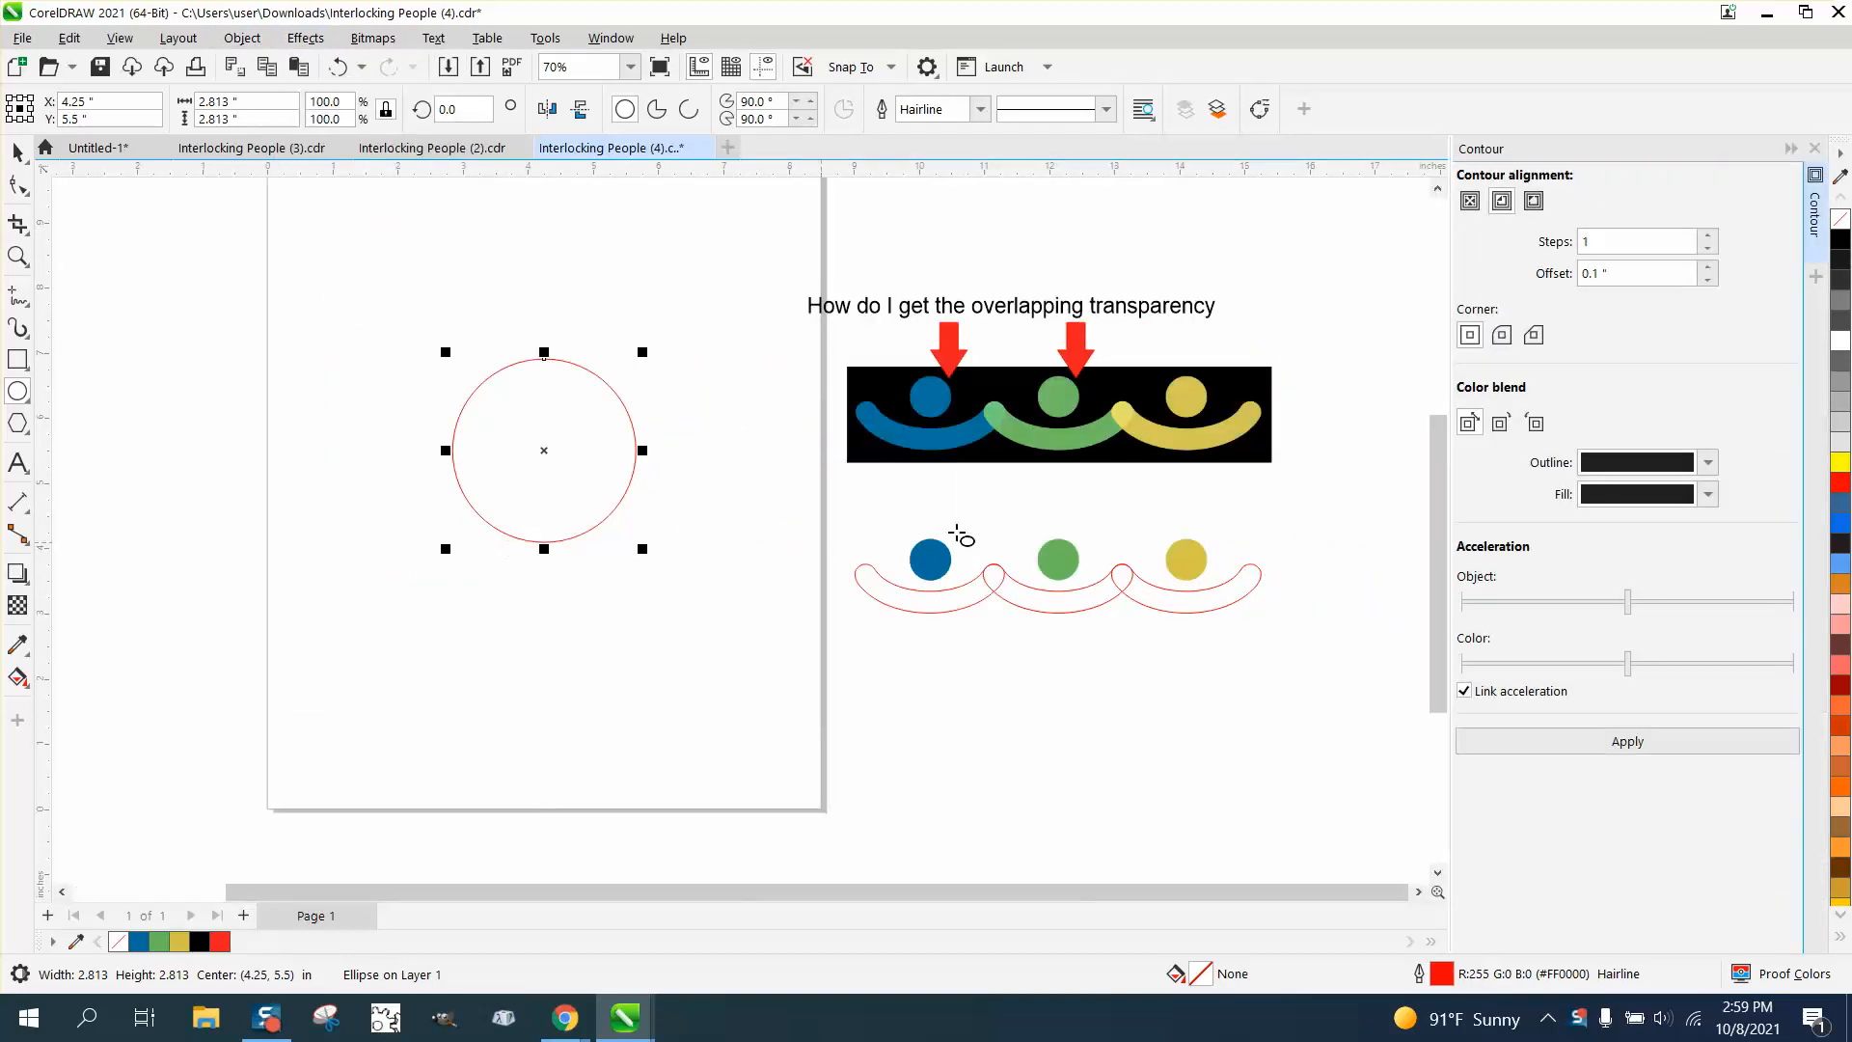
pyautogui.moveTo(1632, 276); pyautogui.dragTo(1573, 281)
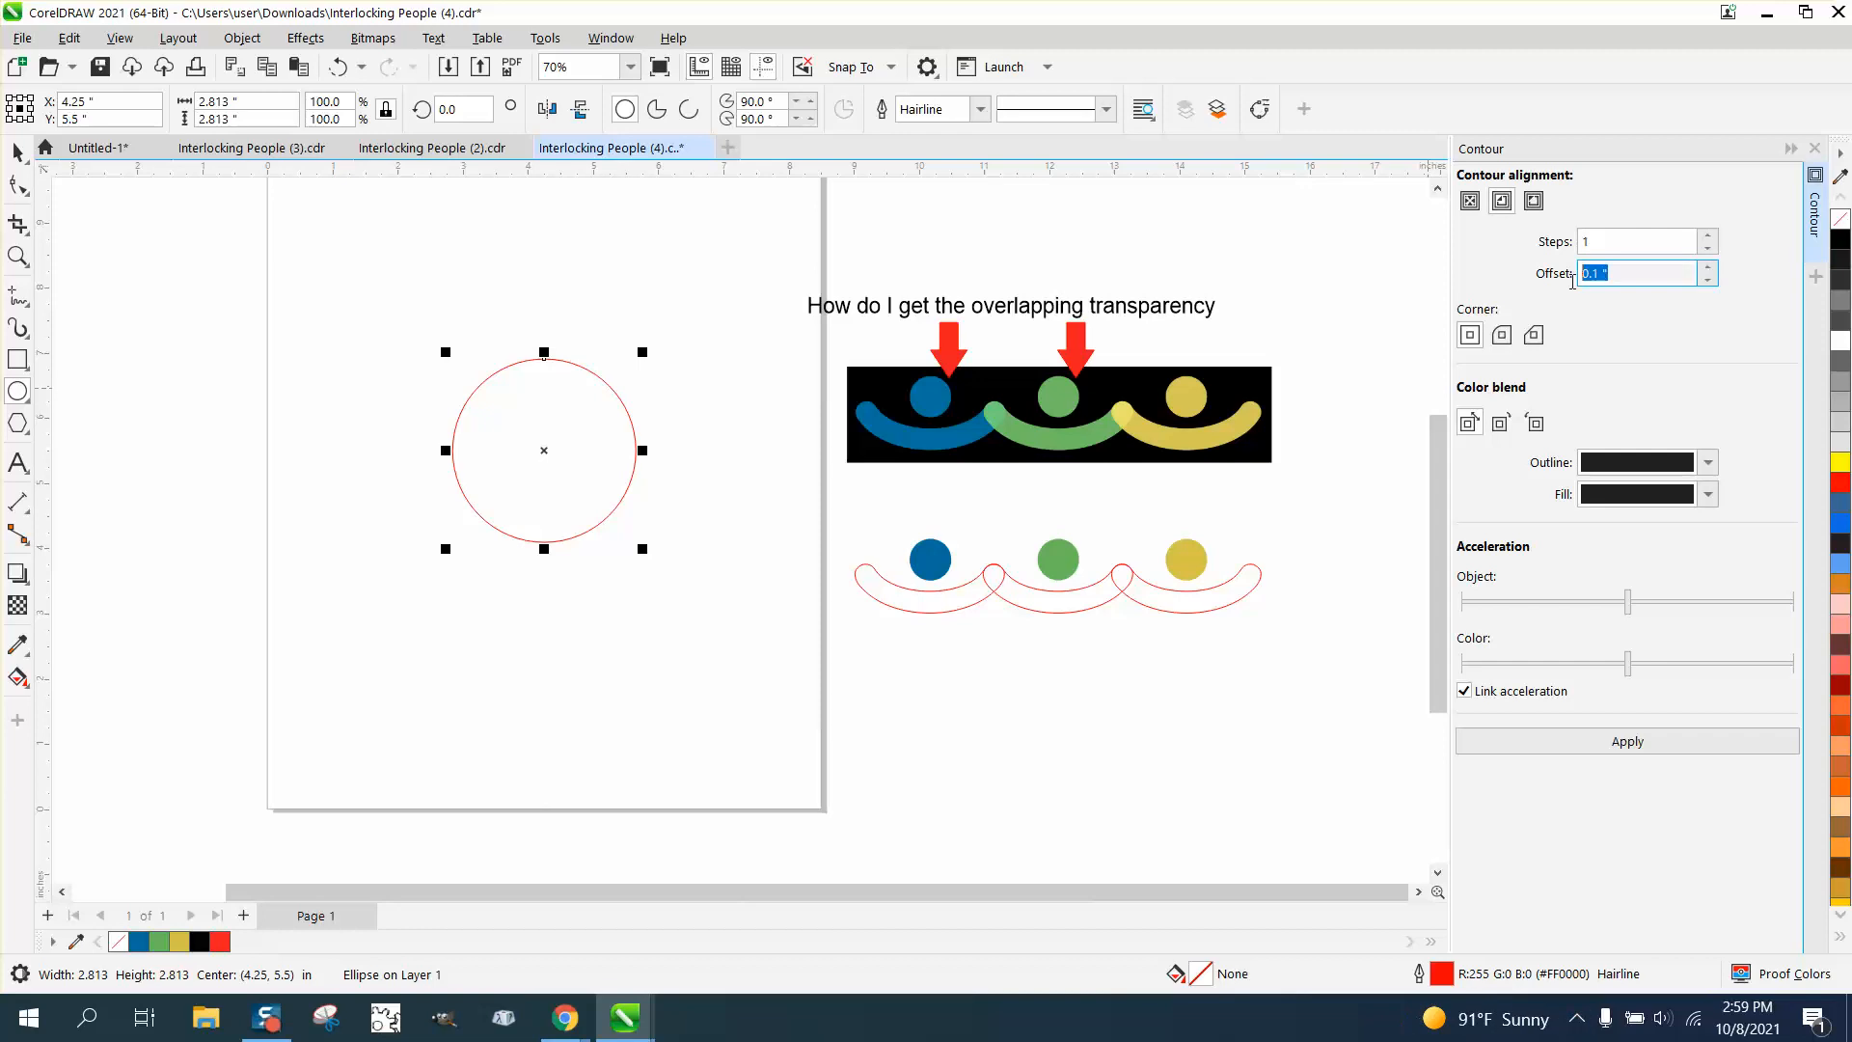
pyautogui.write('.33')
pyautogui.click(1611, 751)
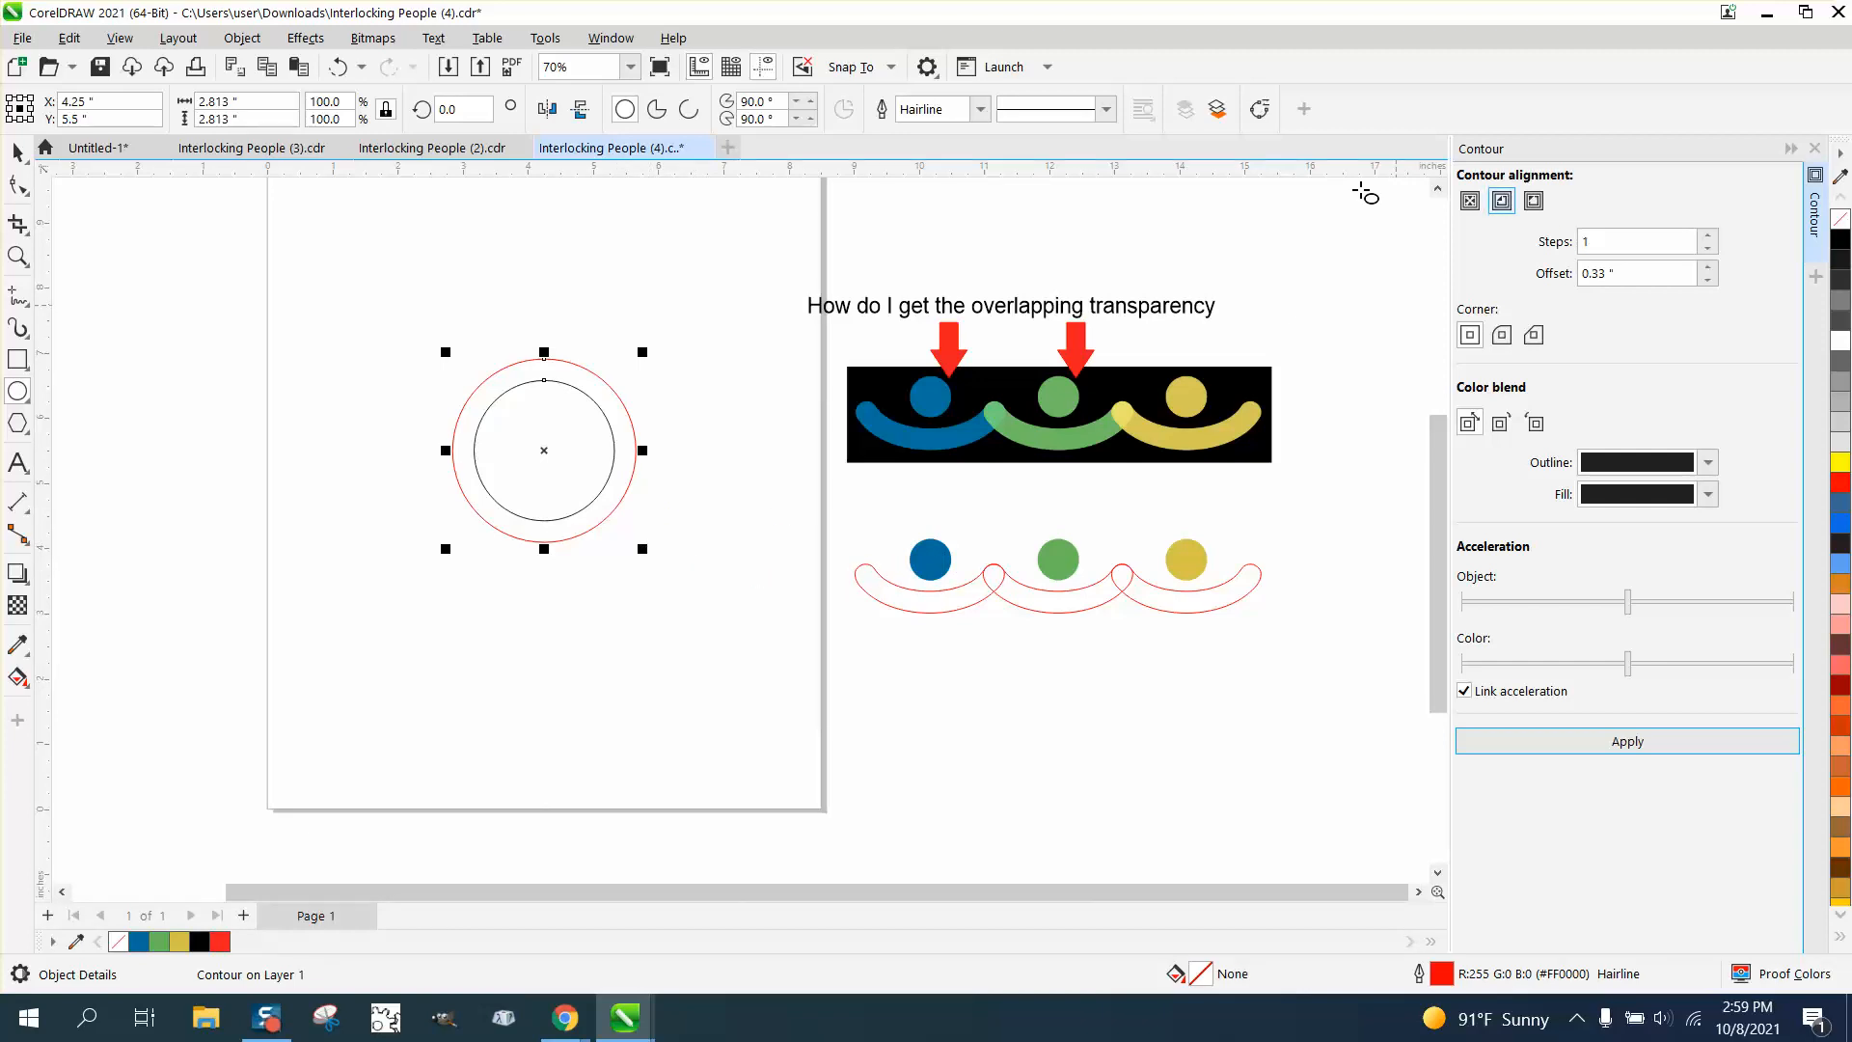
pyautogui.click(340, 67)
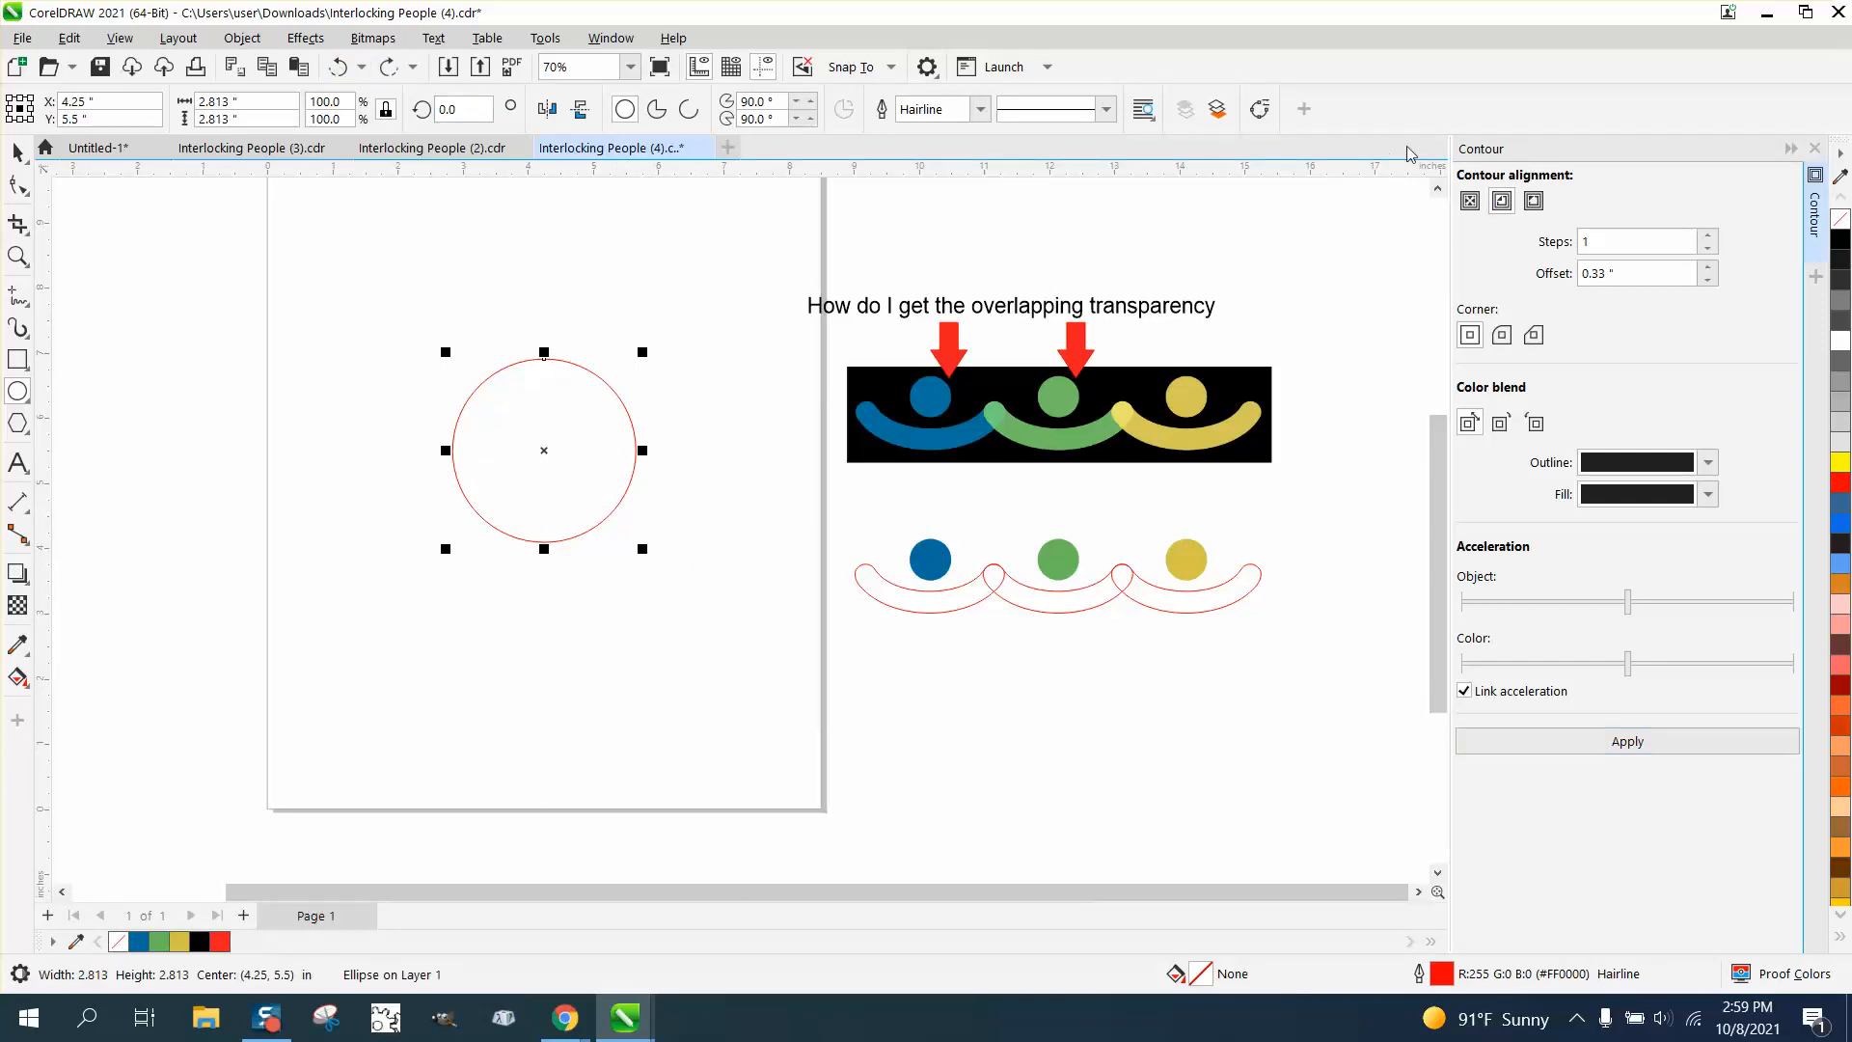
pyautogui.click(1534, 201)
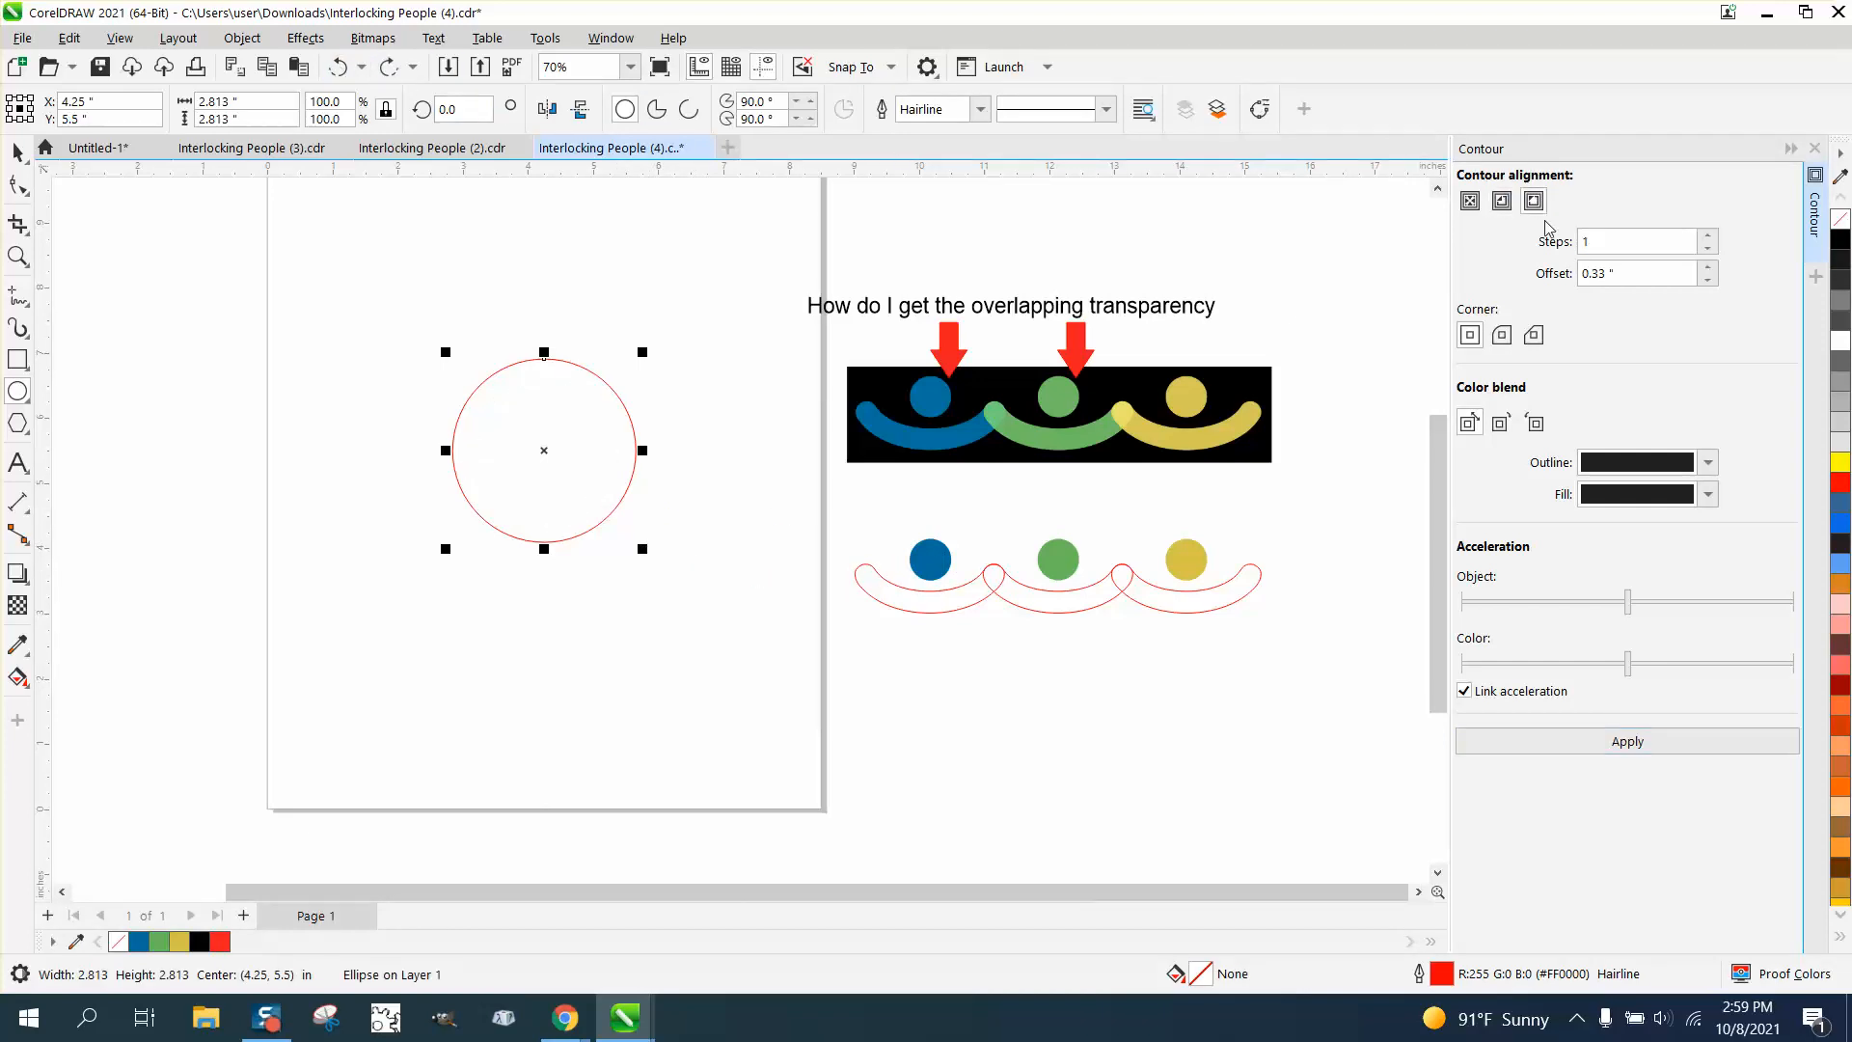
pyautogui.click(1623, 745)
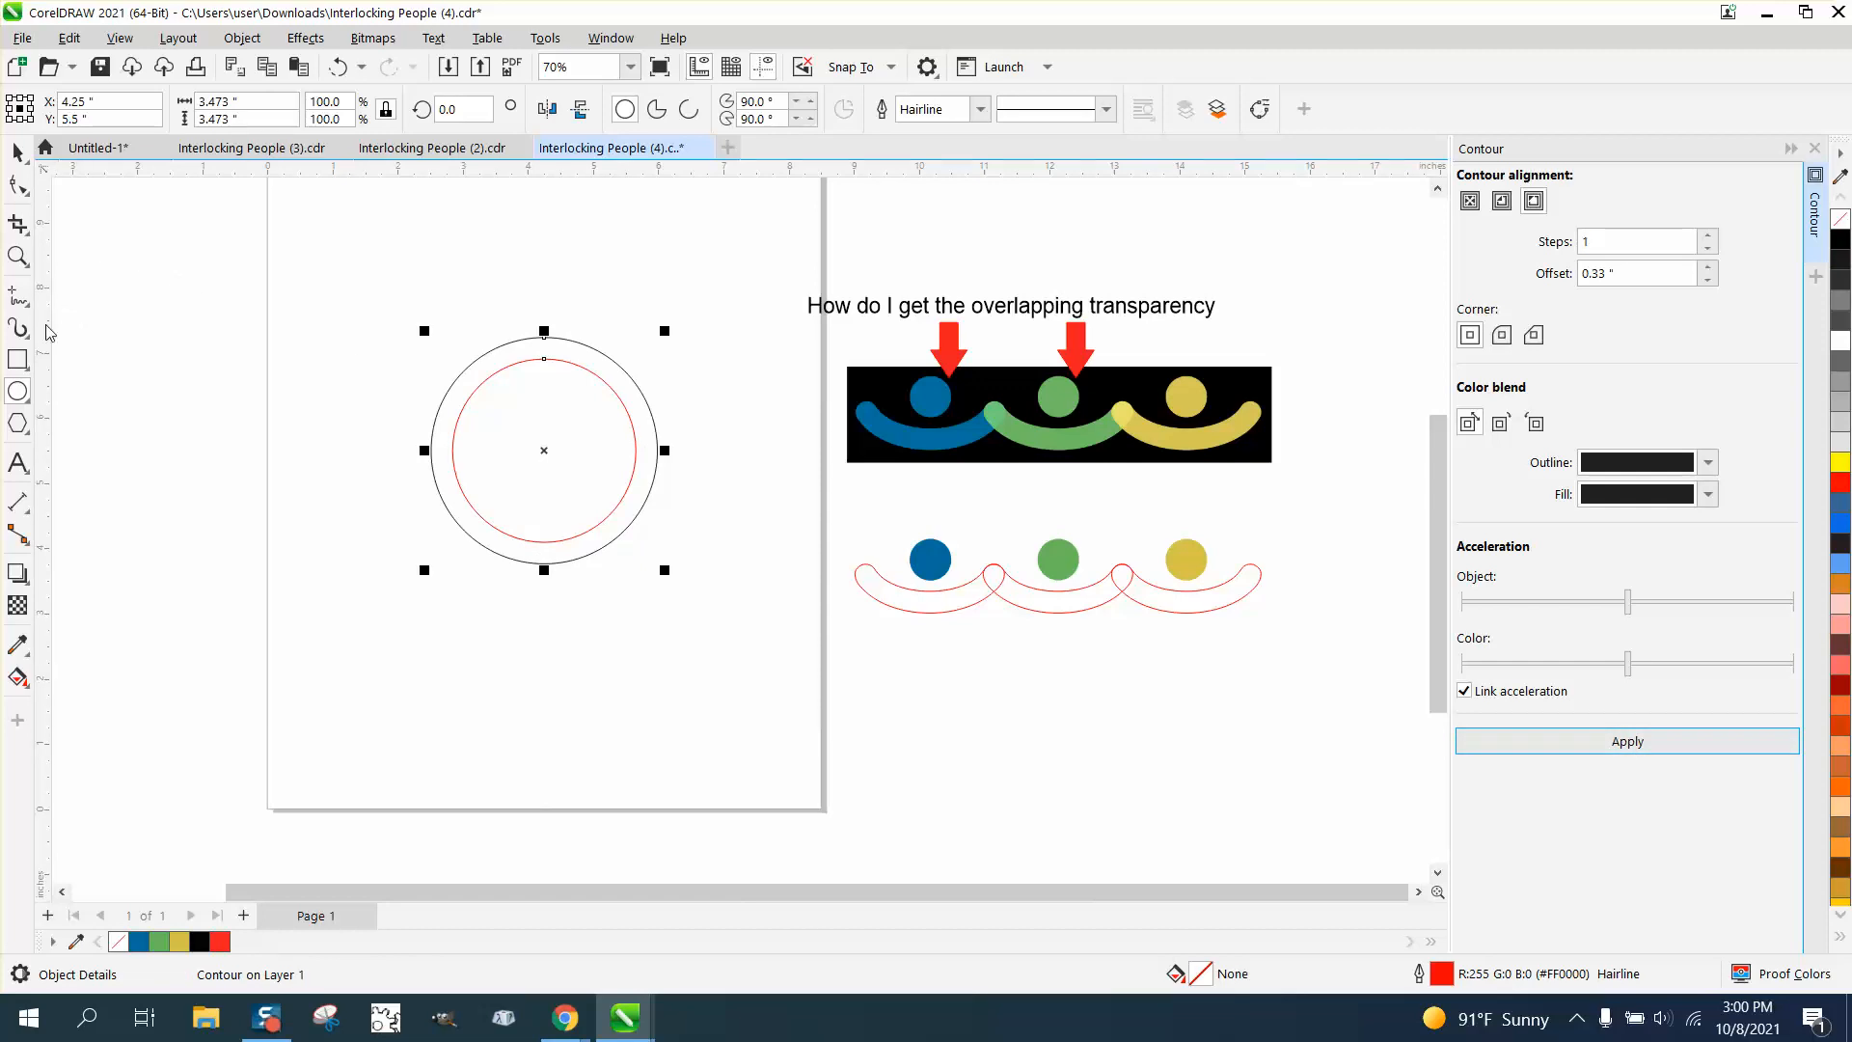
# Step: Draw a small circle, set its diameter to 0.34 inch and center it on the page inside the contoured circle
pyautogui.moveTo(424, 266); pyautogui.dragTo(372, 317)
pyautogui.click(224, 102)
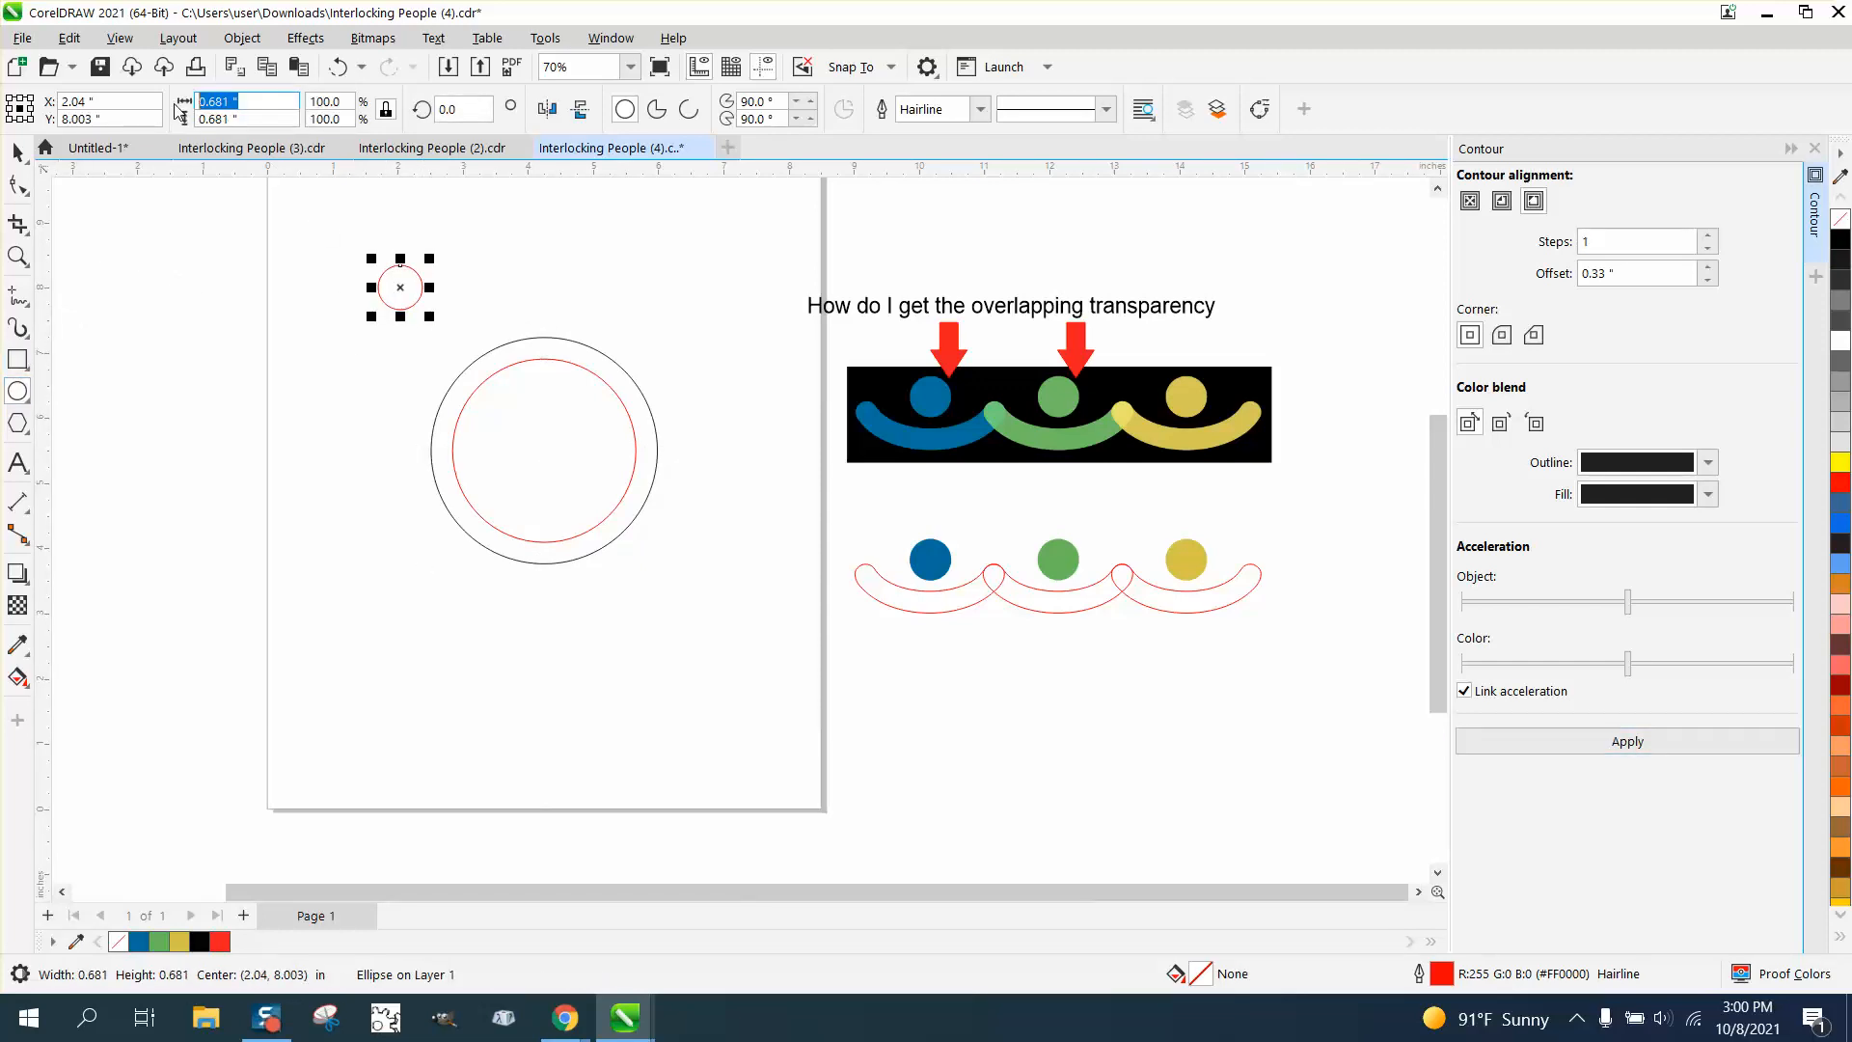
pyautogui.write('.34')
pyautogui.press('Return')
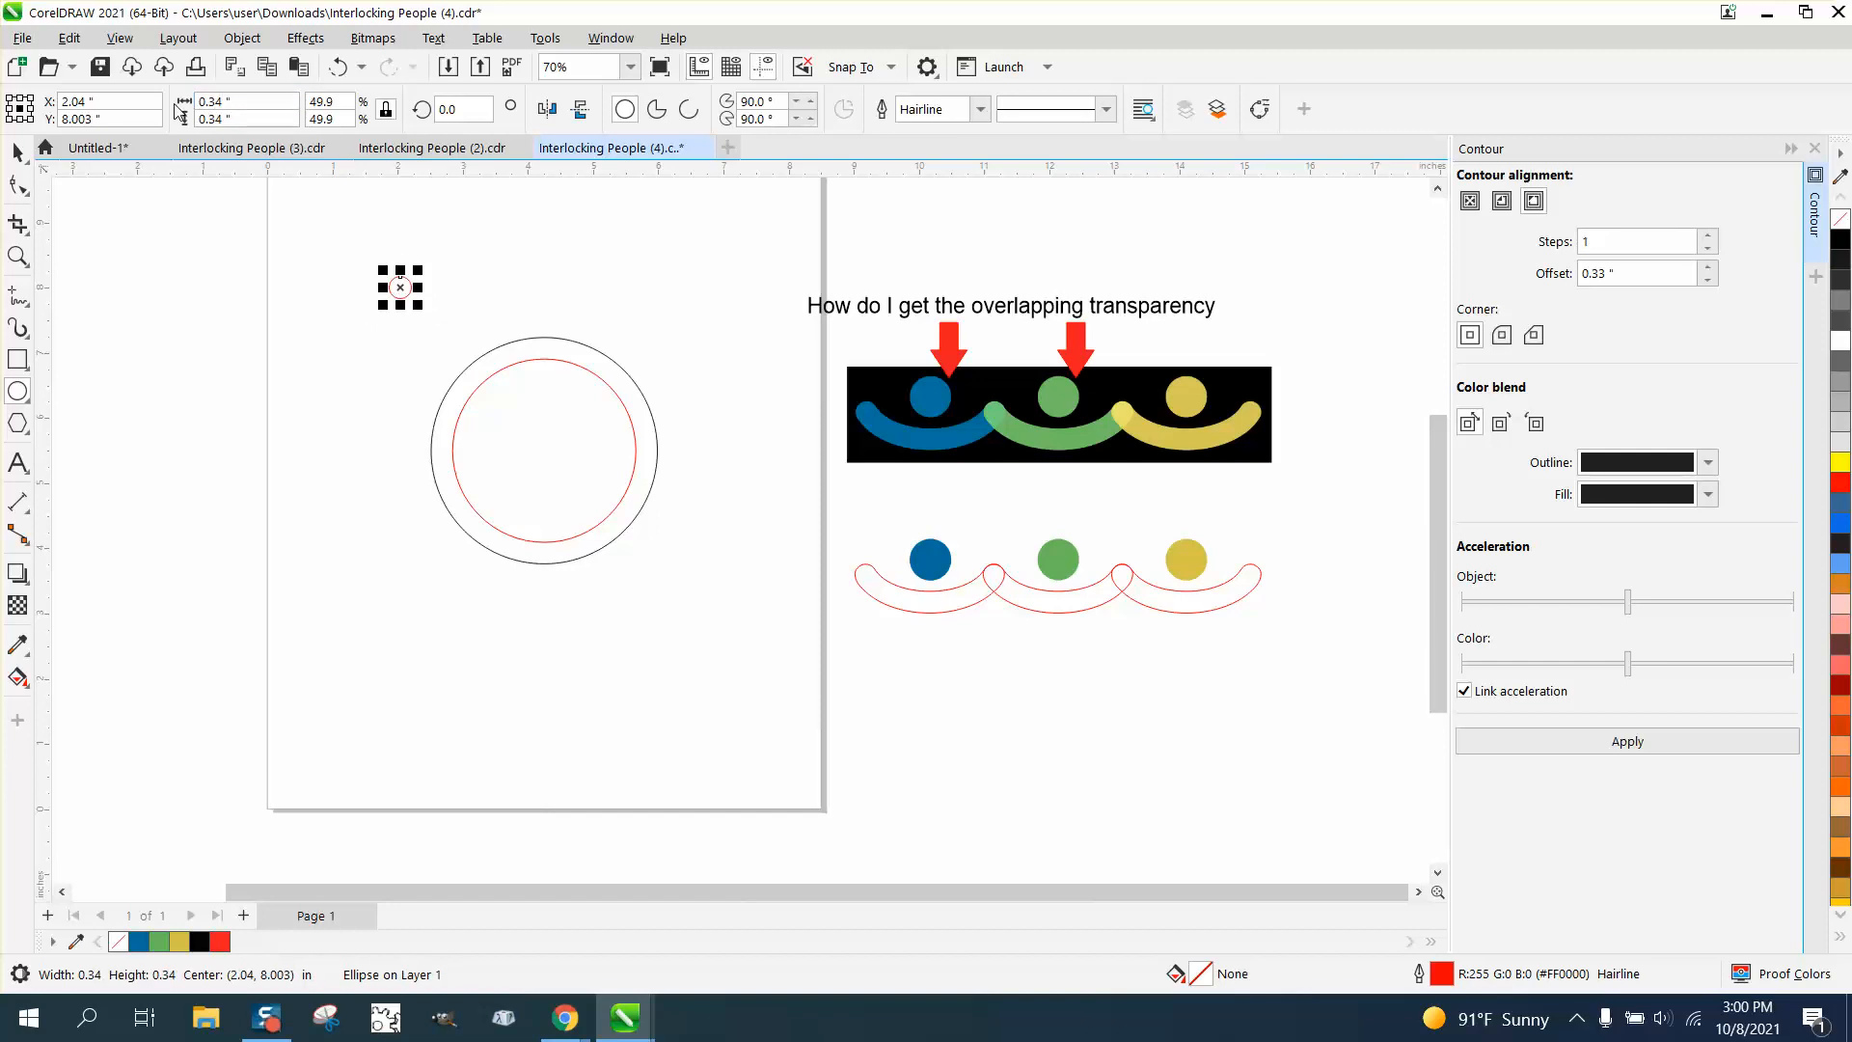
pyautogui.press('p')
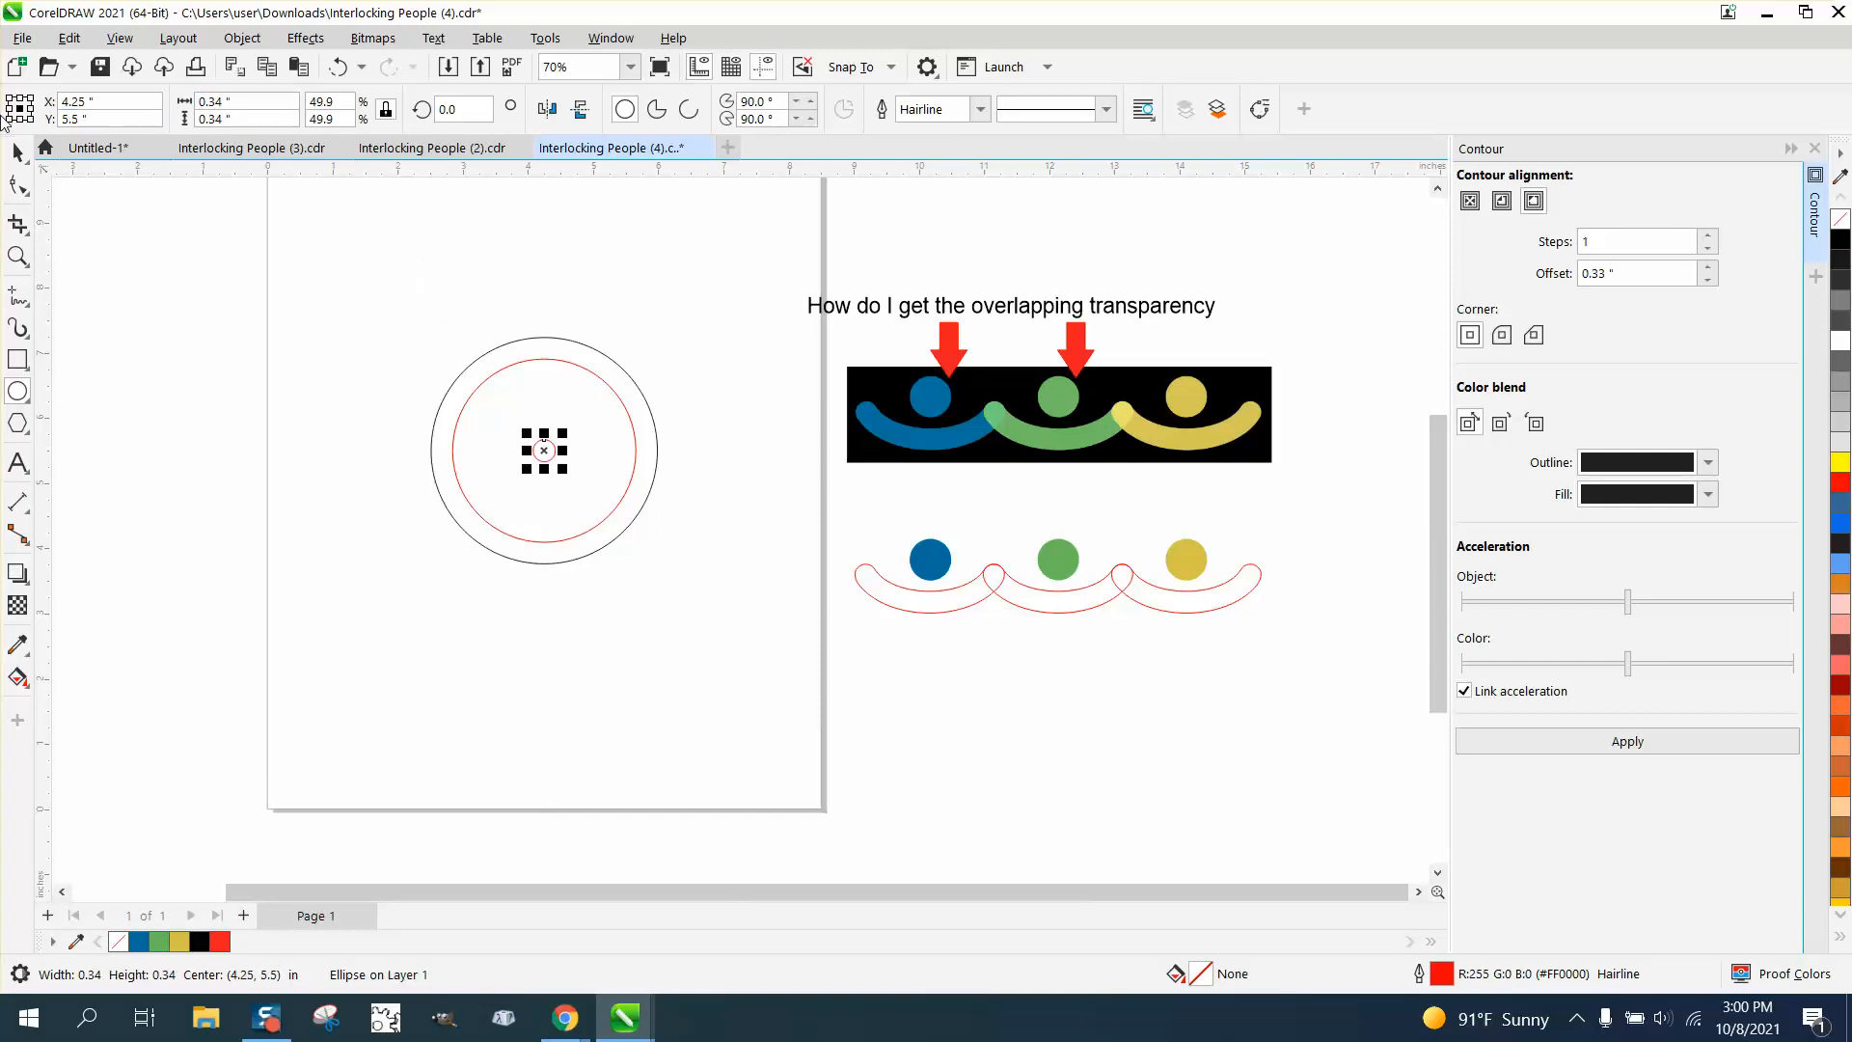
# Step: Align the small circle and the contoured circle along their bottom edges so the small one sits in the ring
pyautogui.click(17, 255)
pyautogui.click(738, 592)
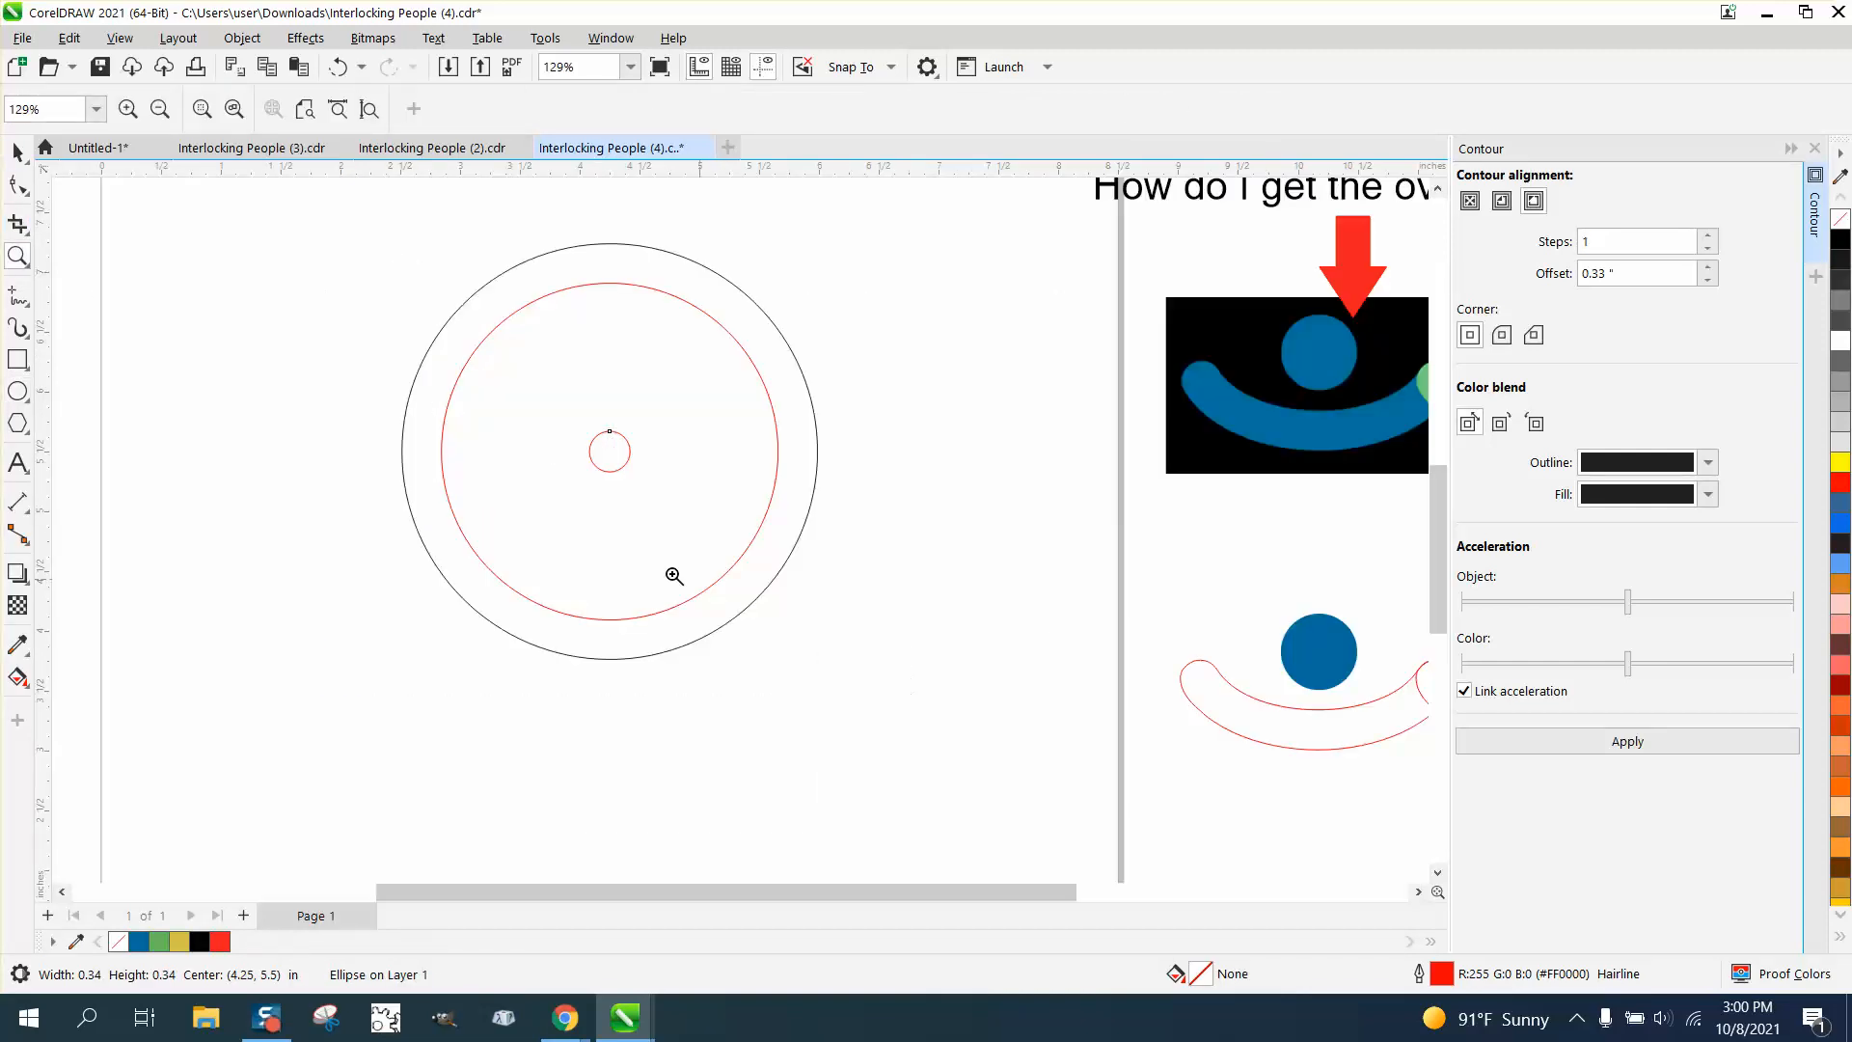
pyautogui.press('space')
pyautogui.moveTo(327, 222); pyautogui.dragTo(1015, 784)
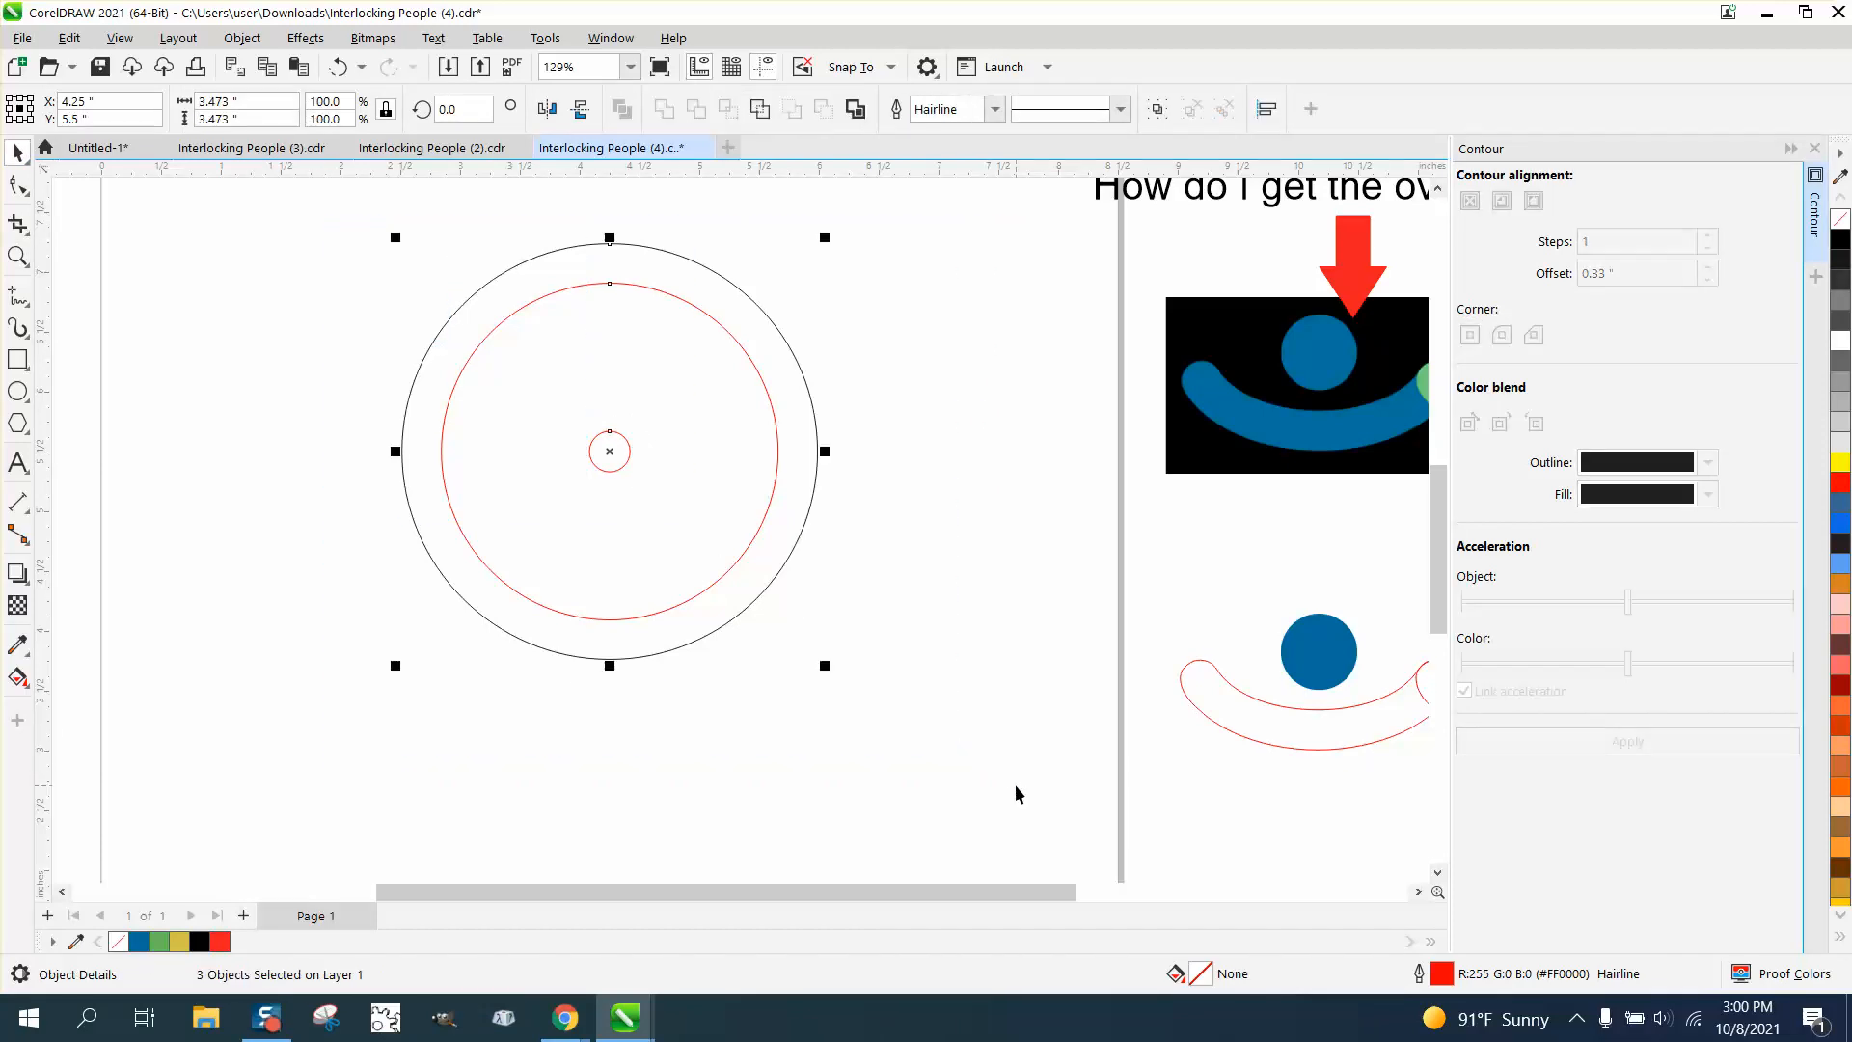
pyautogui.press('b')
pyautogui.click(940, 816)
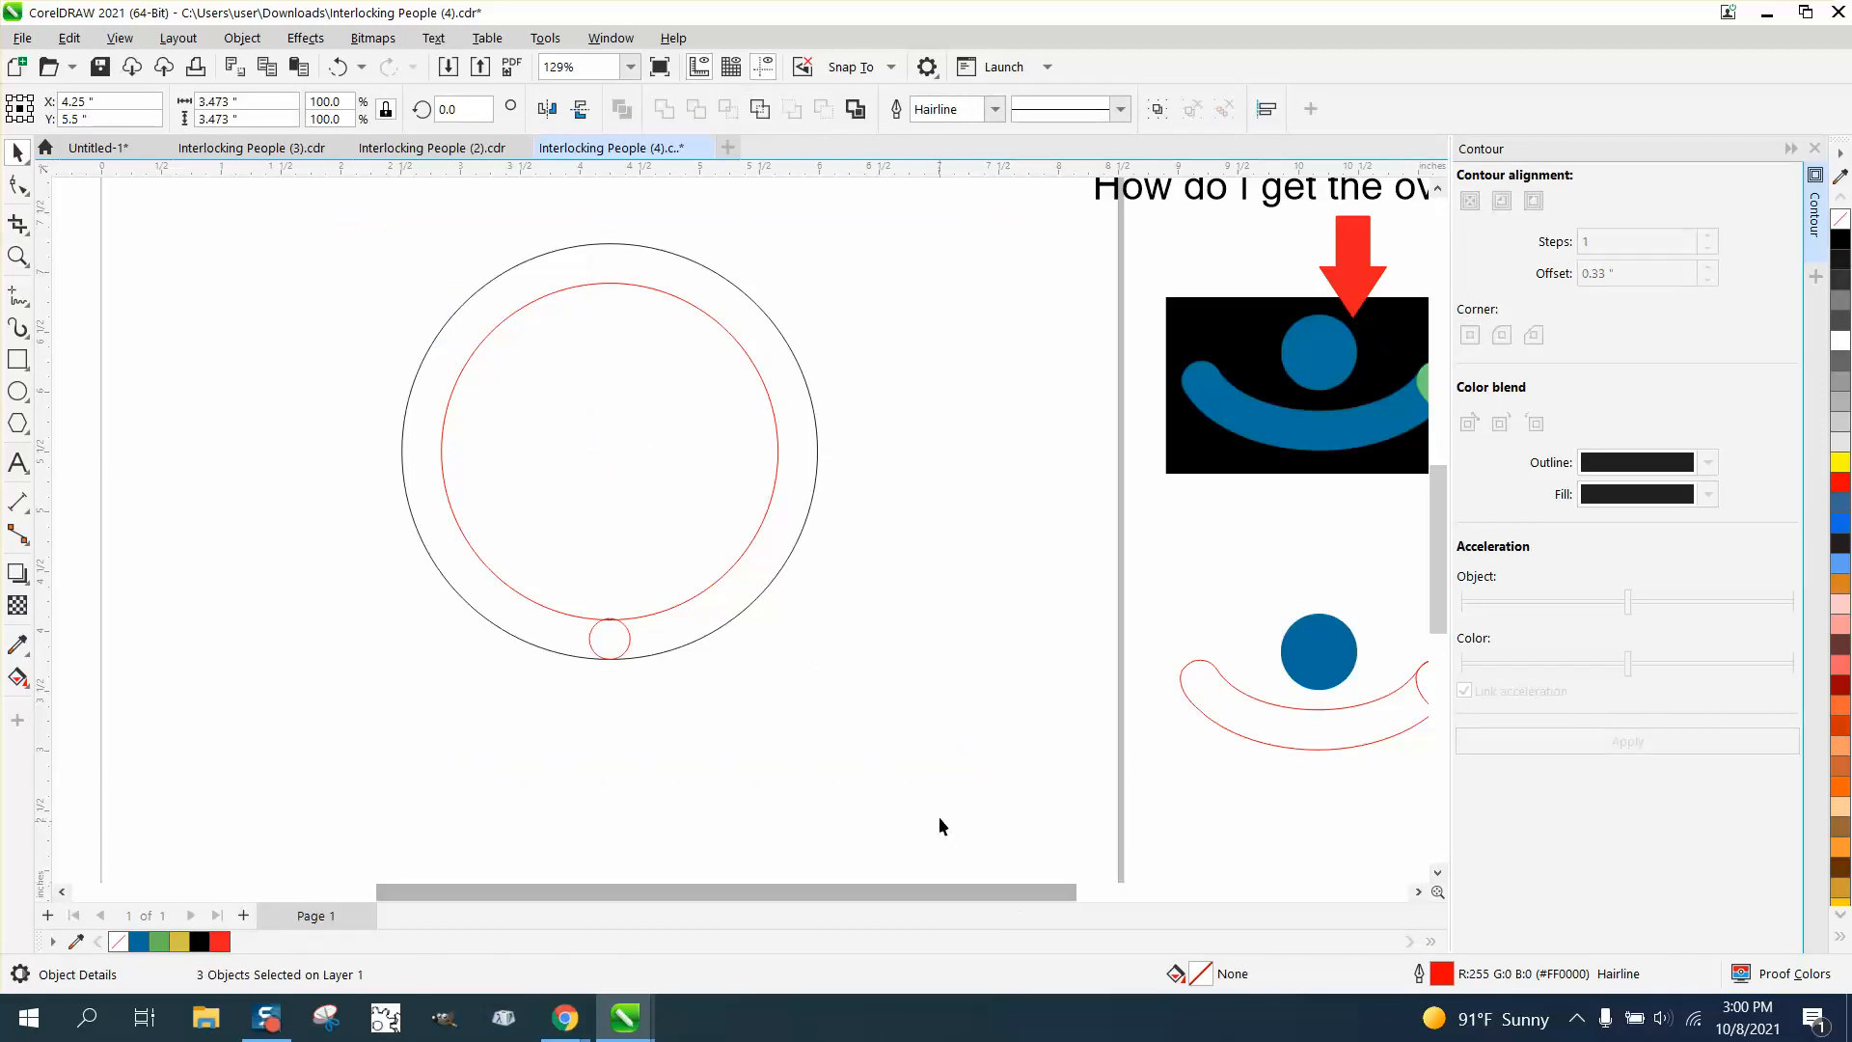
# Step: Rotate the small circle 40 degrees around the center of the large circles
pyautogui.click(622, 652)
pyautogui.click(621, 641)
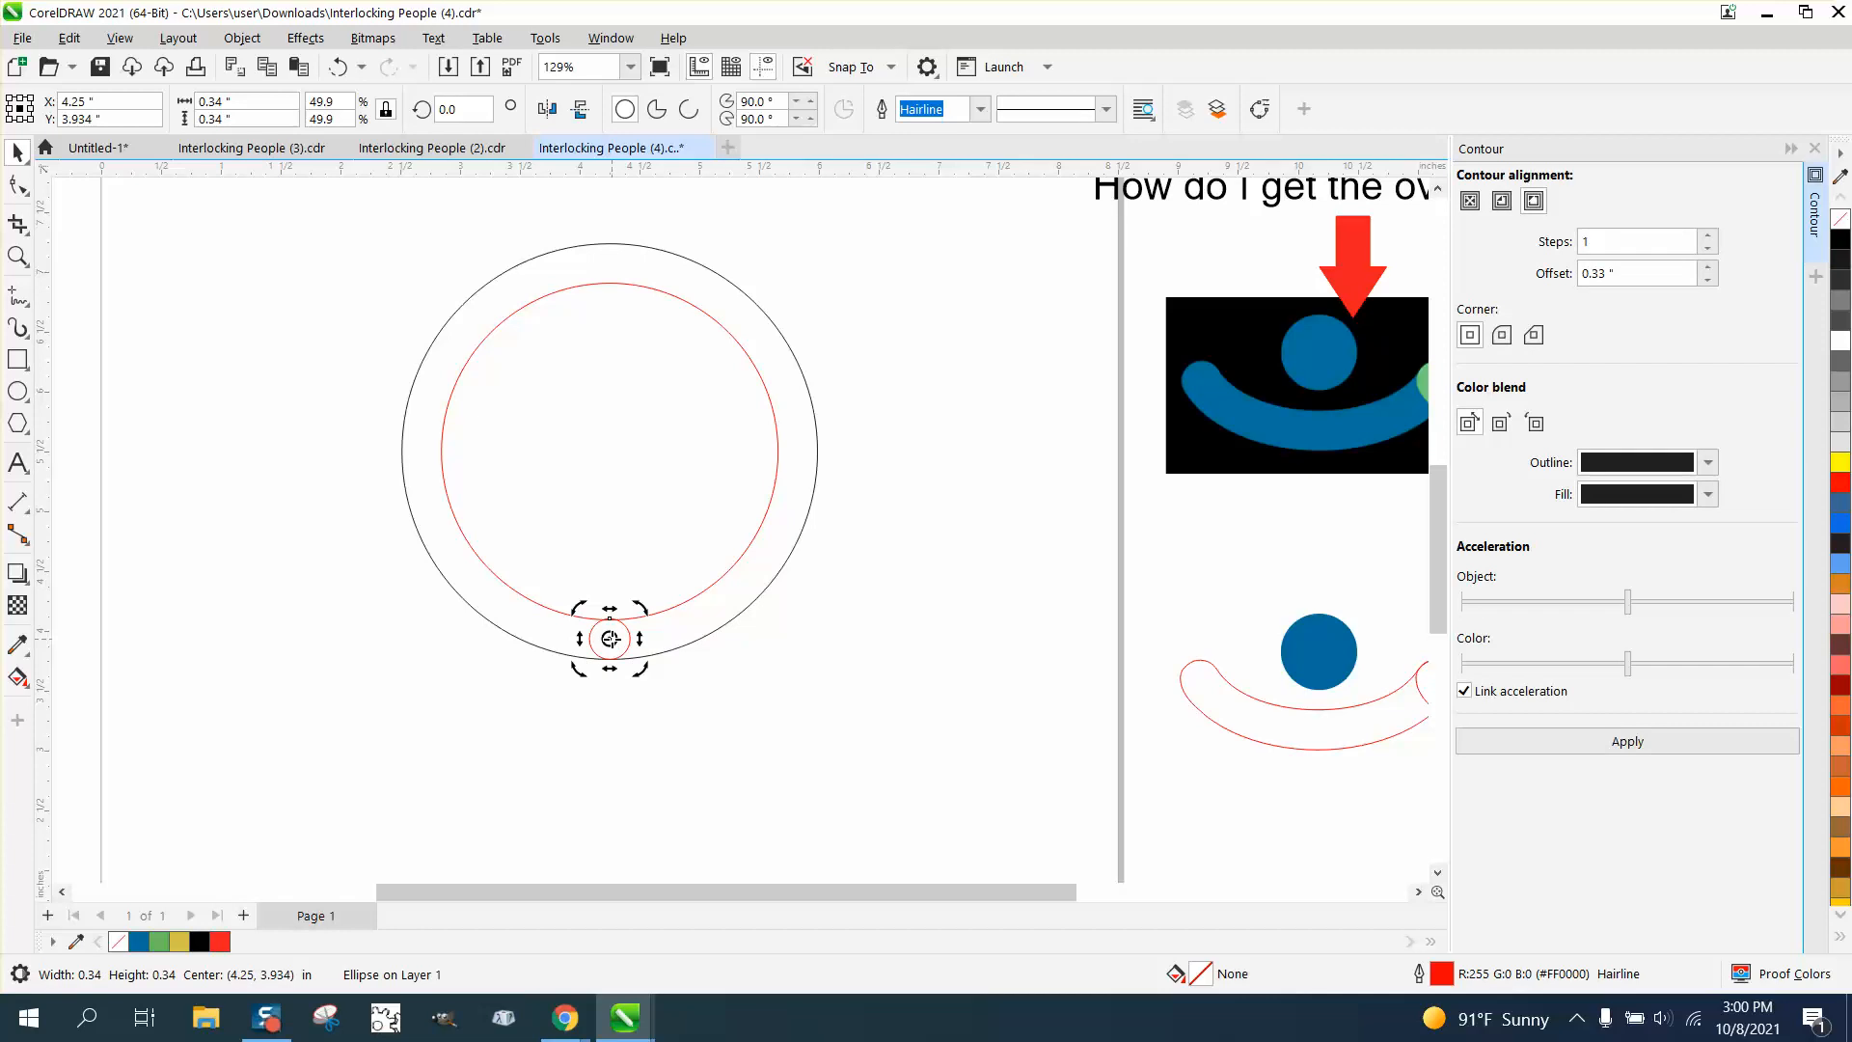
pyautogui.moveTo(613, 560); pyautogui.dragTo(611, 456)
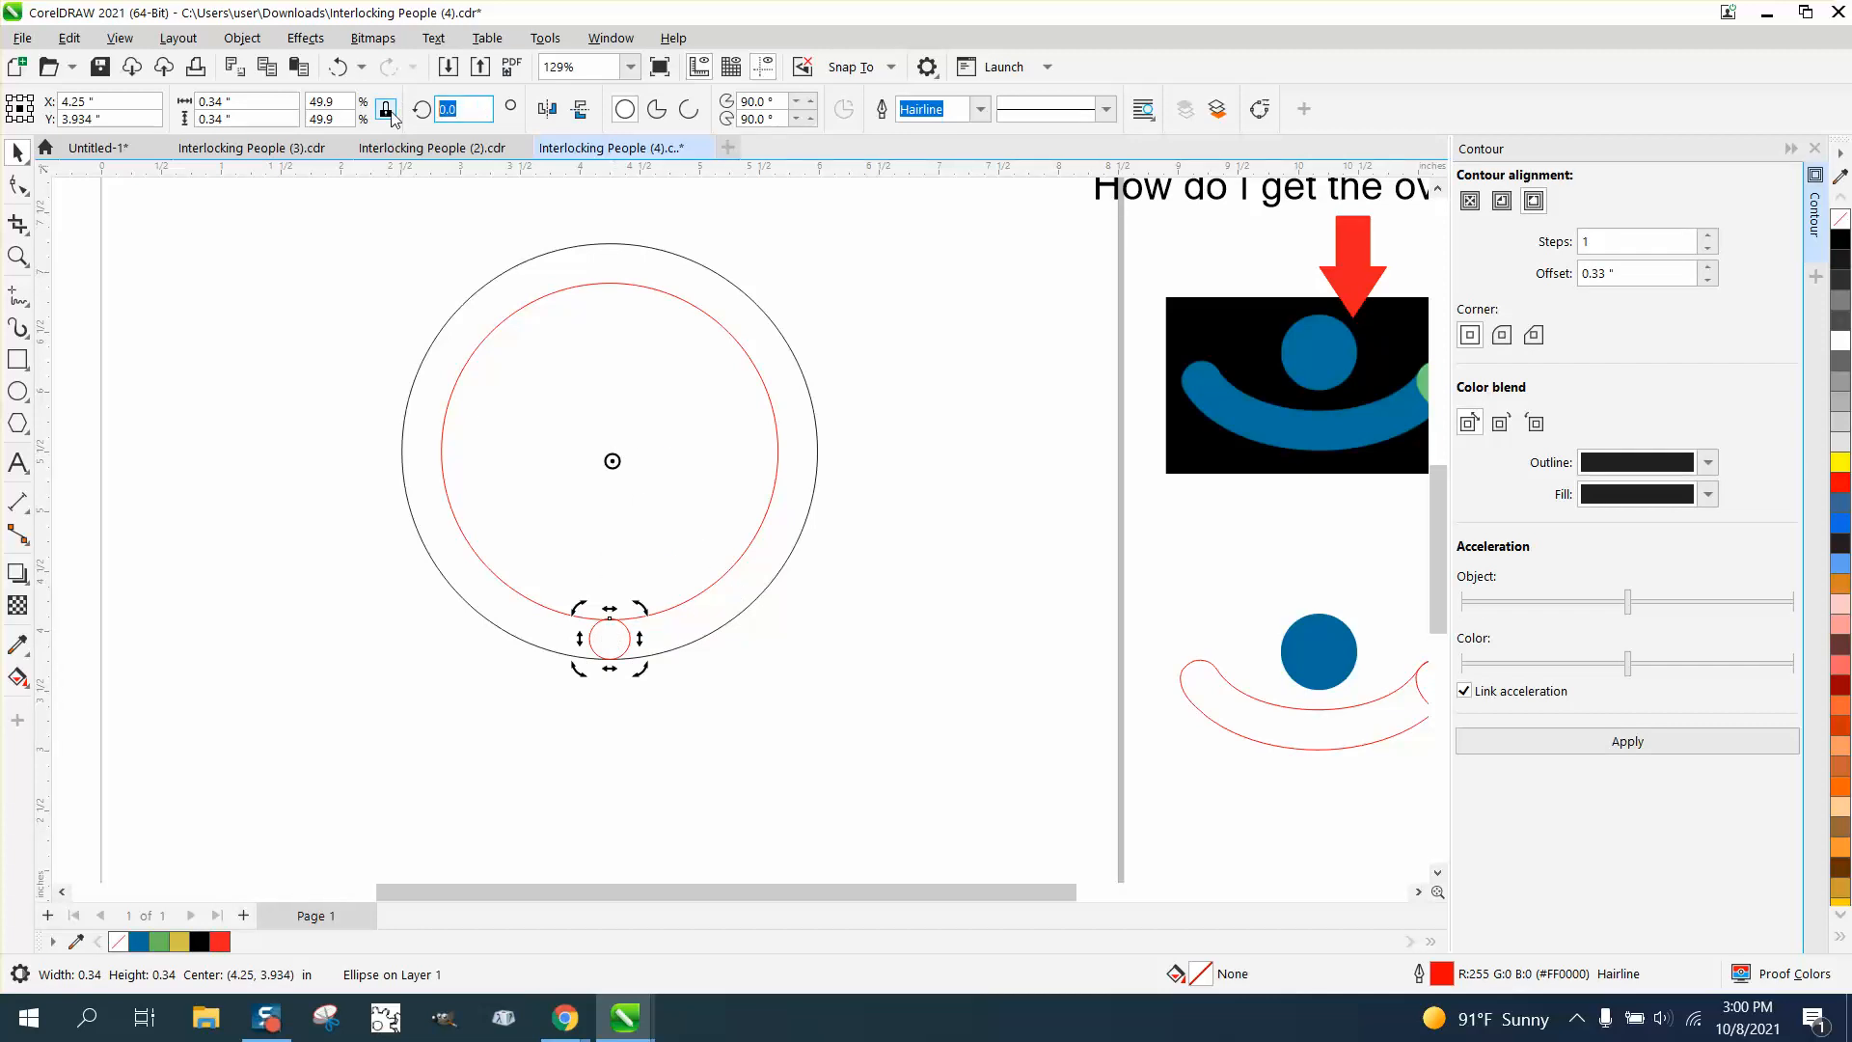
pyautogui.write('40')
pyautogui.press('Return')
# Step: Create a copy of the small circle rotated to 320 degrees around the same center, on the opposite side of the ring
pyautogui.click(735, 592)
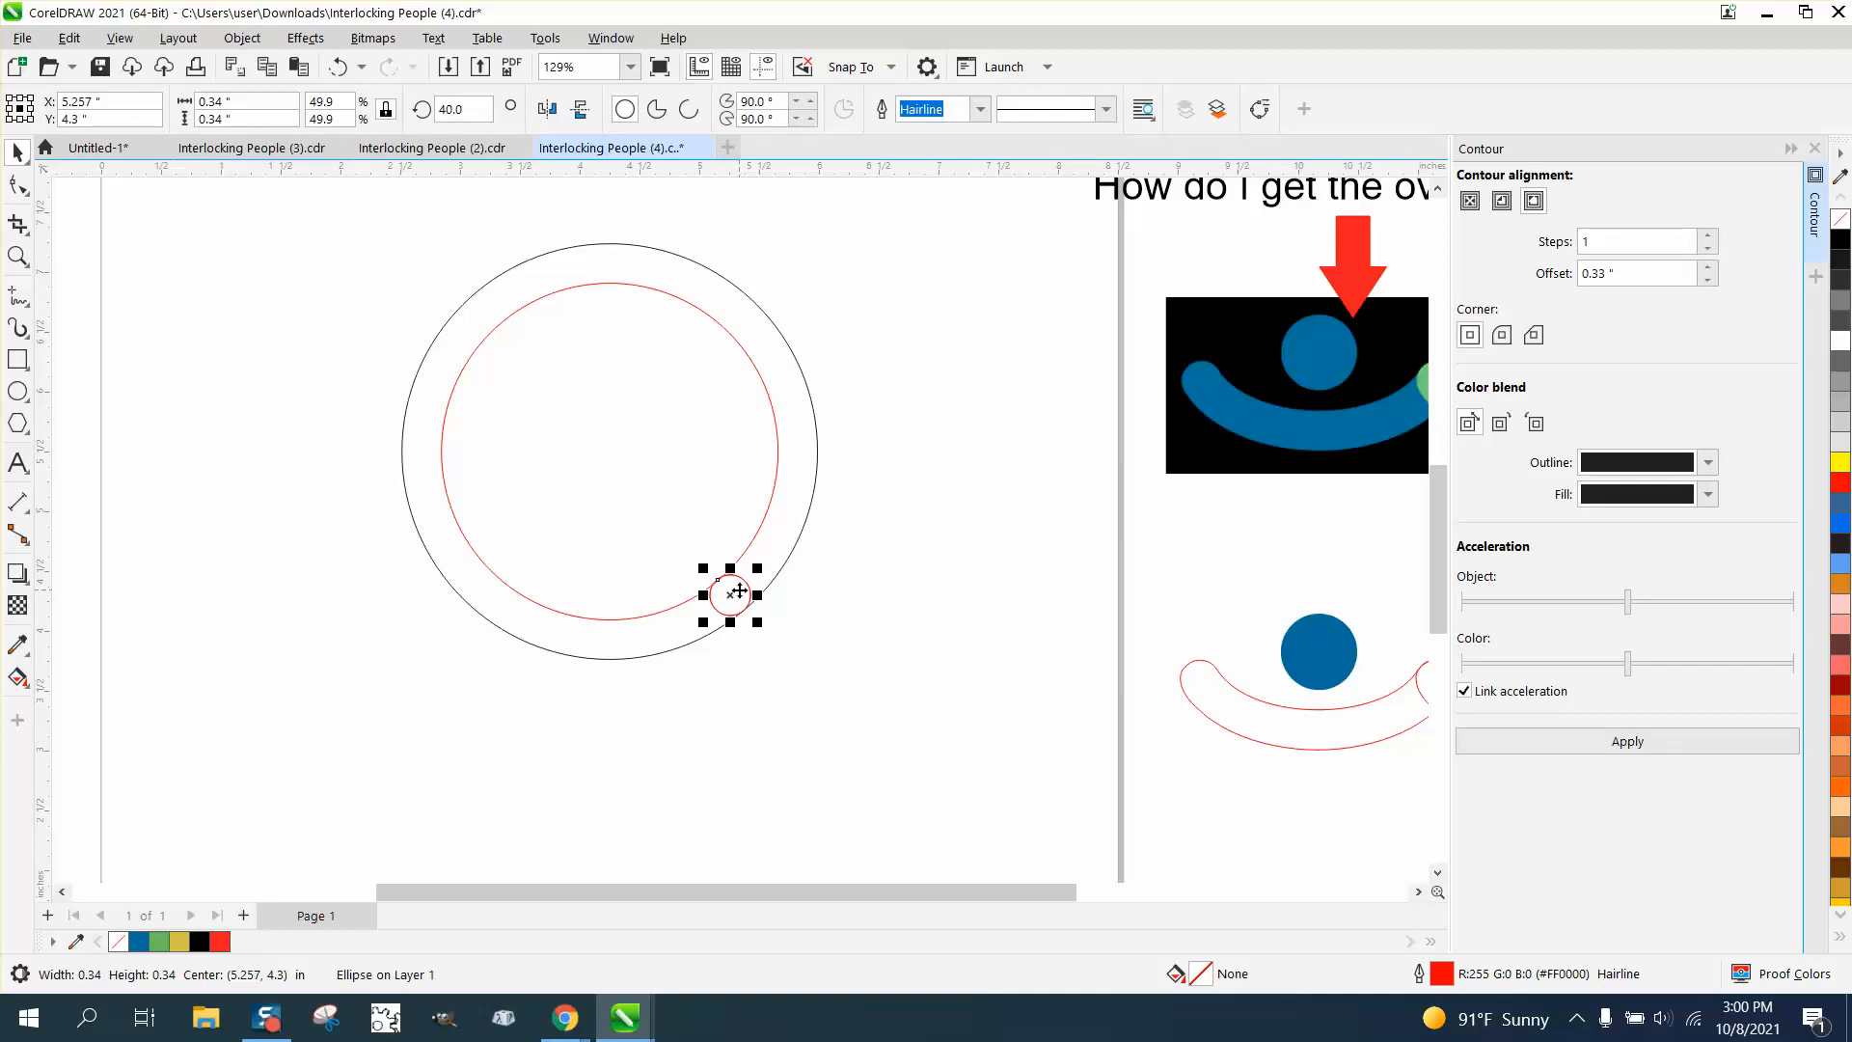
pyautogui.click(733, 595)
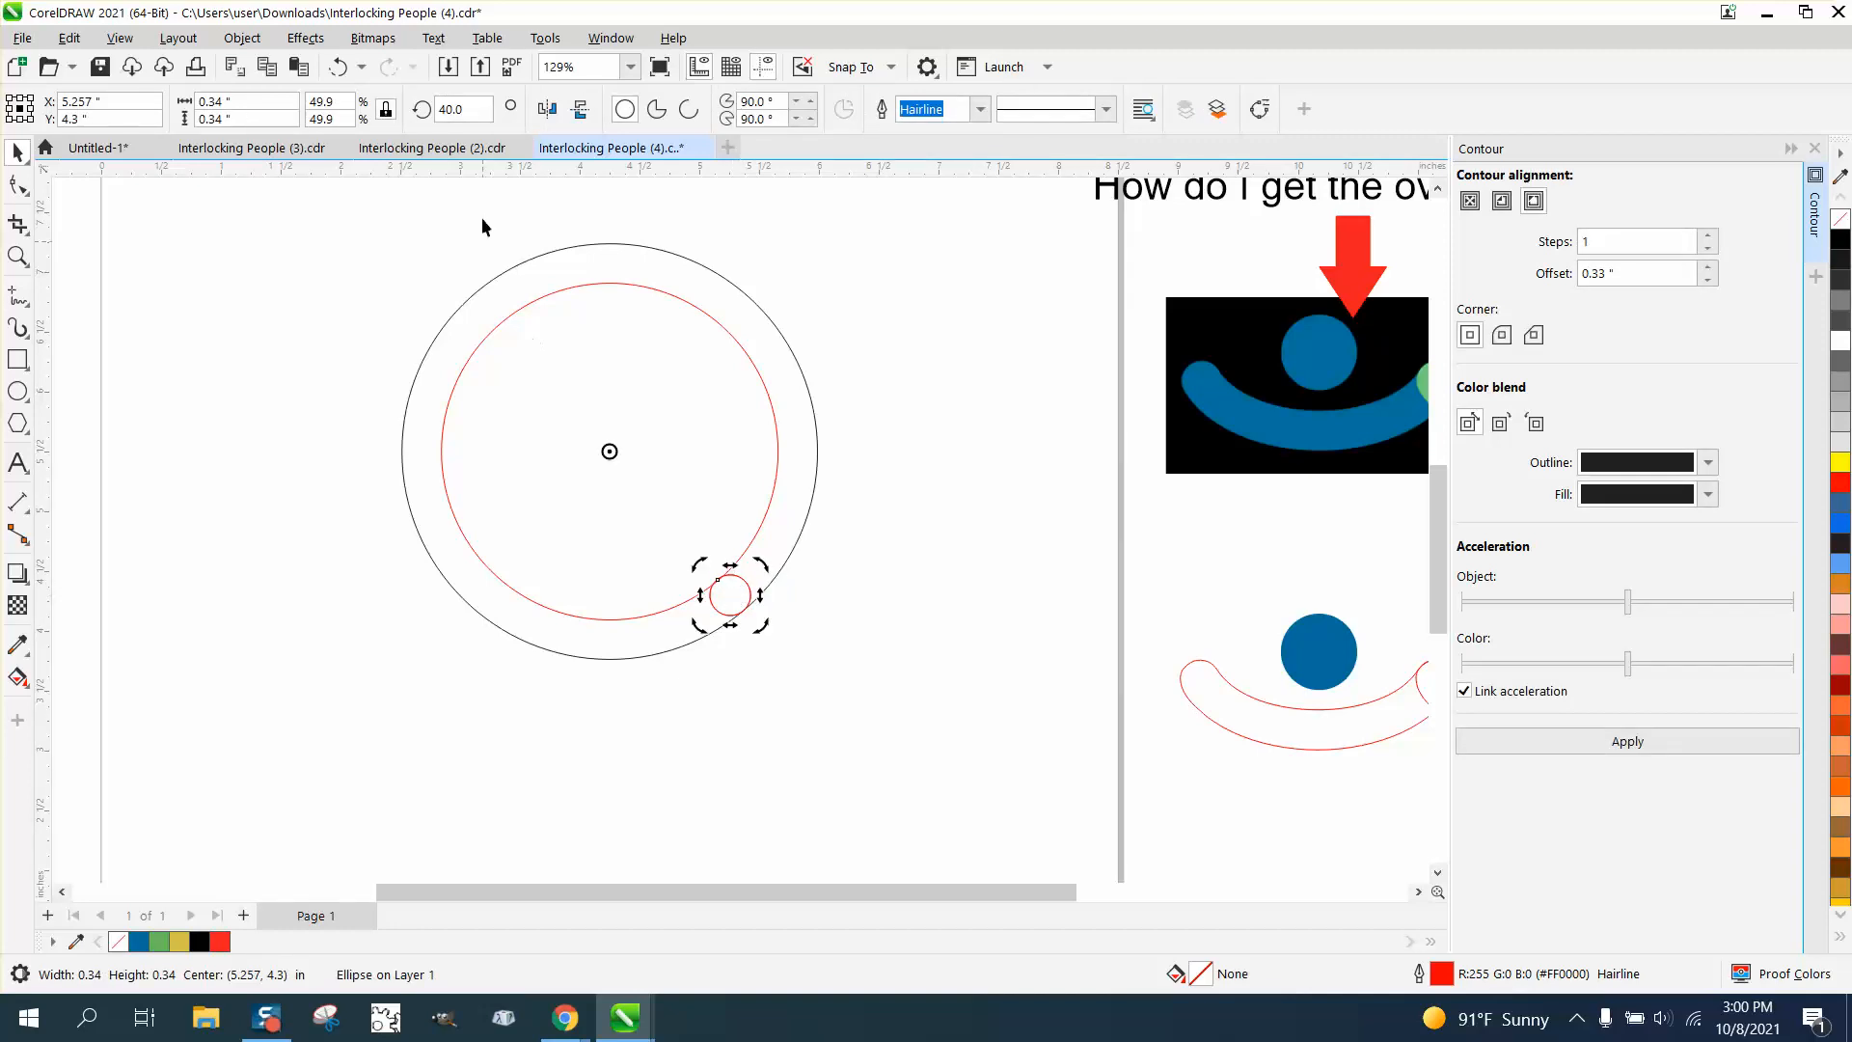
pyautogui.click(463, 109)
pyautogui.write('3')
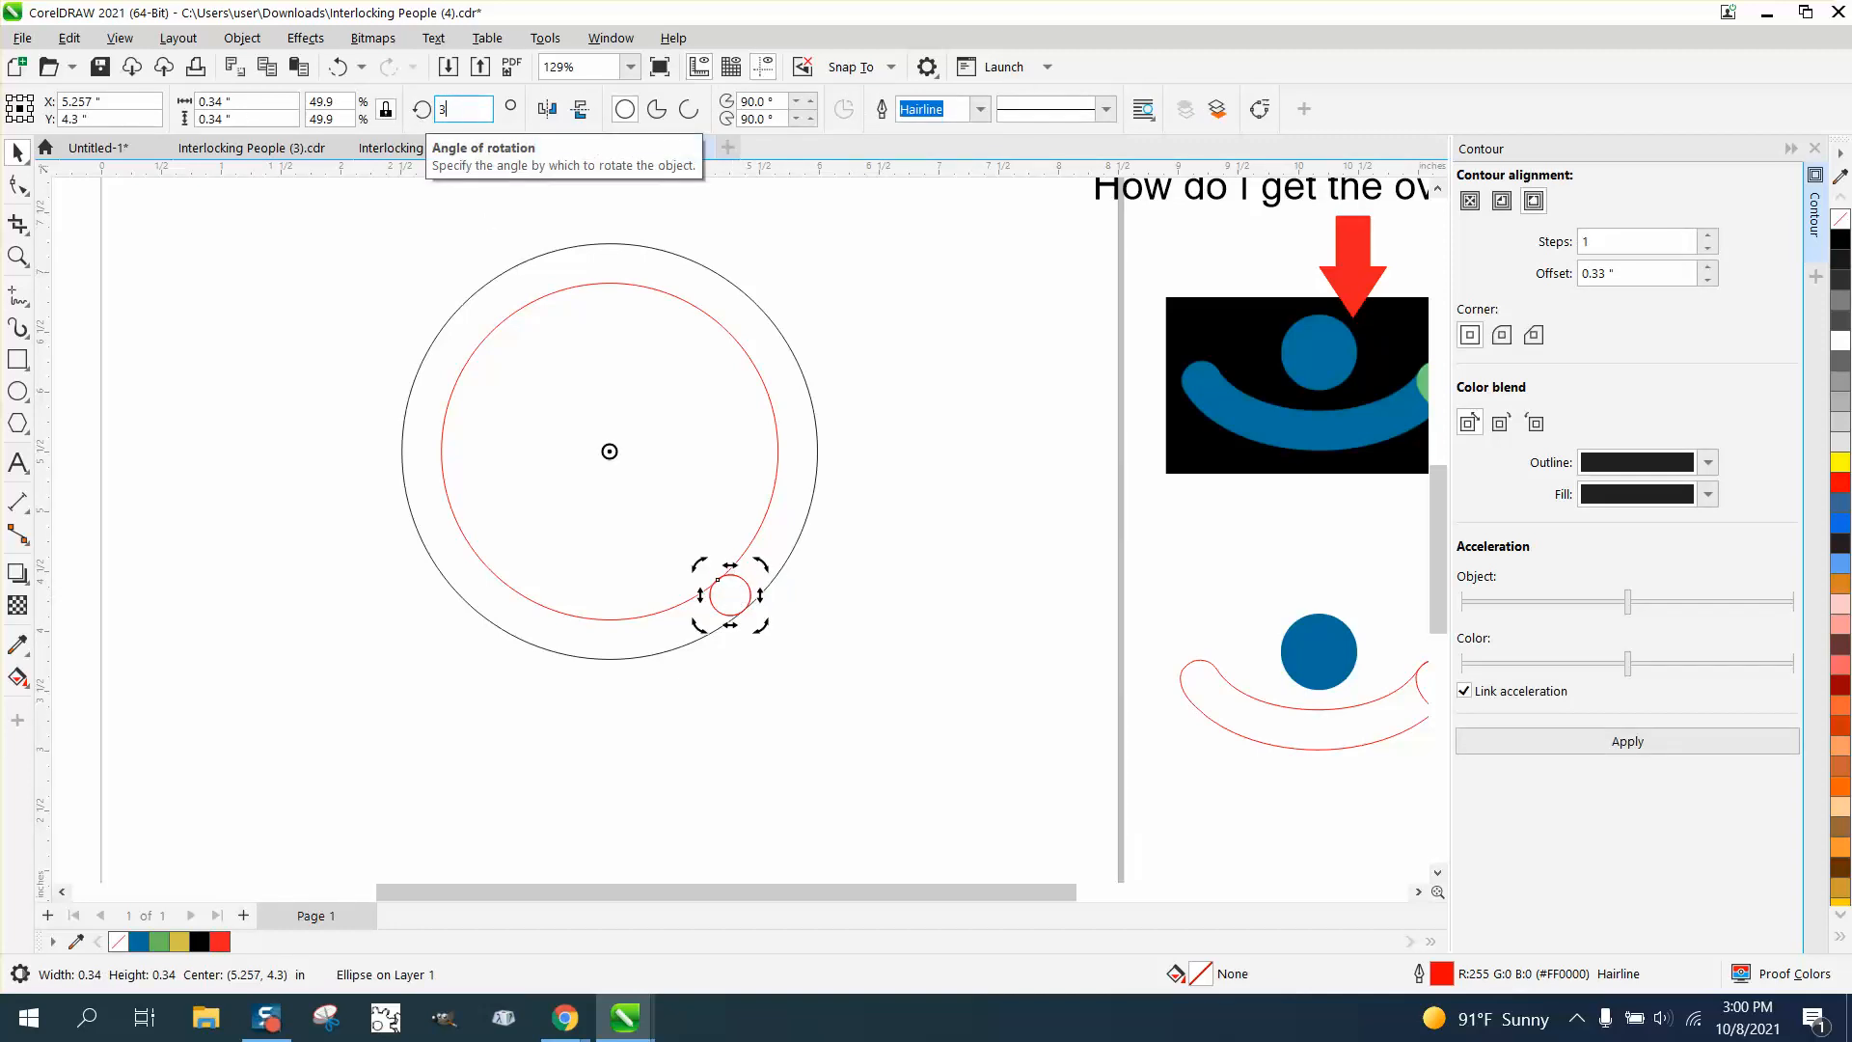
pyautogui.write('20')
pyautogui.press('Return')
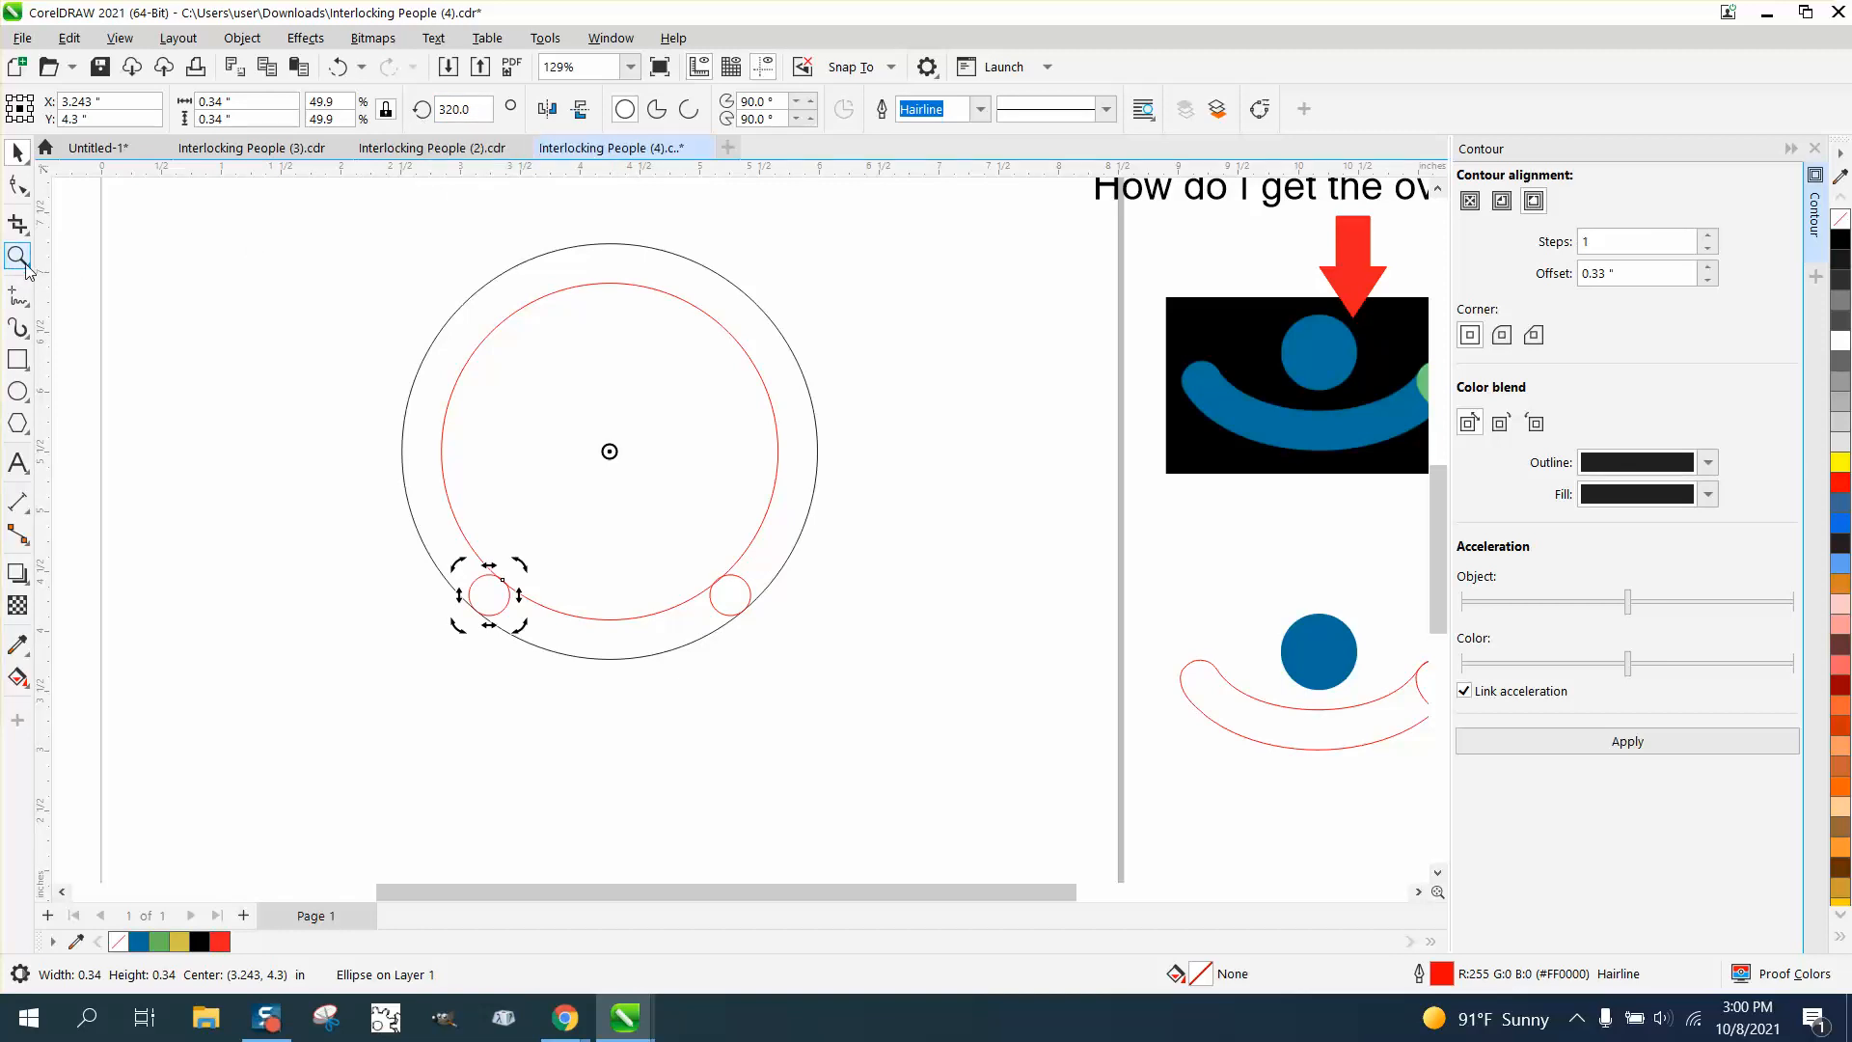
# Step: Use Virtual Segment Delete to remove the inward-facing segments of both small circles, leaving only rounded end caps
pyautogui.click(25, 227)
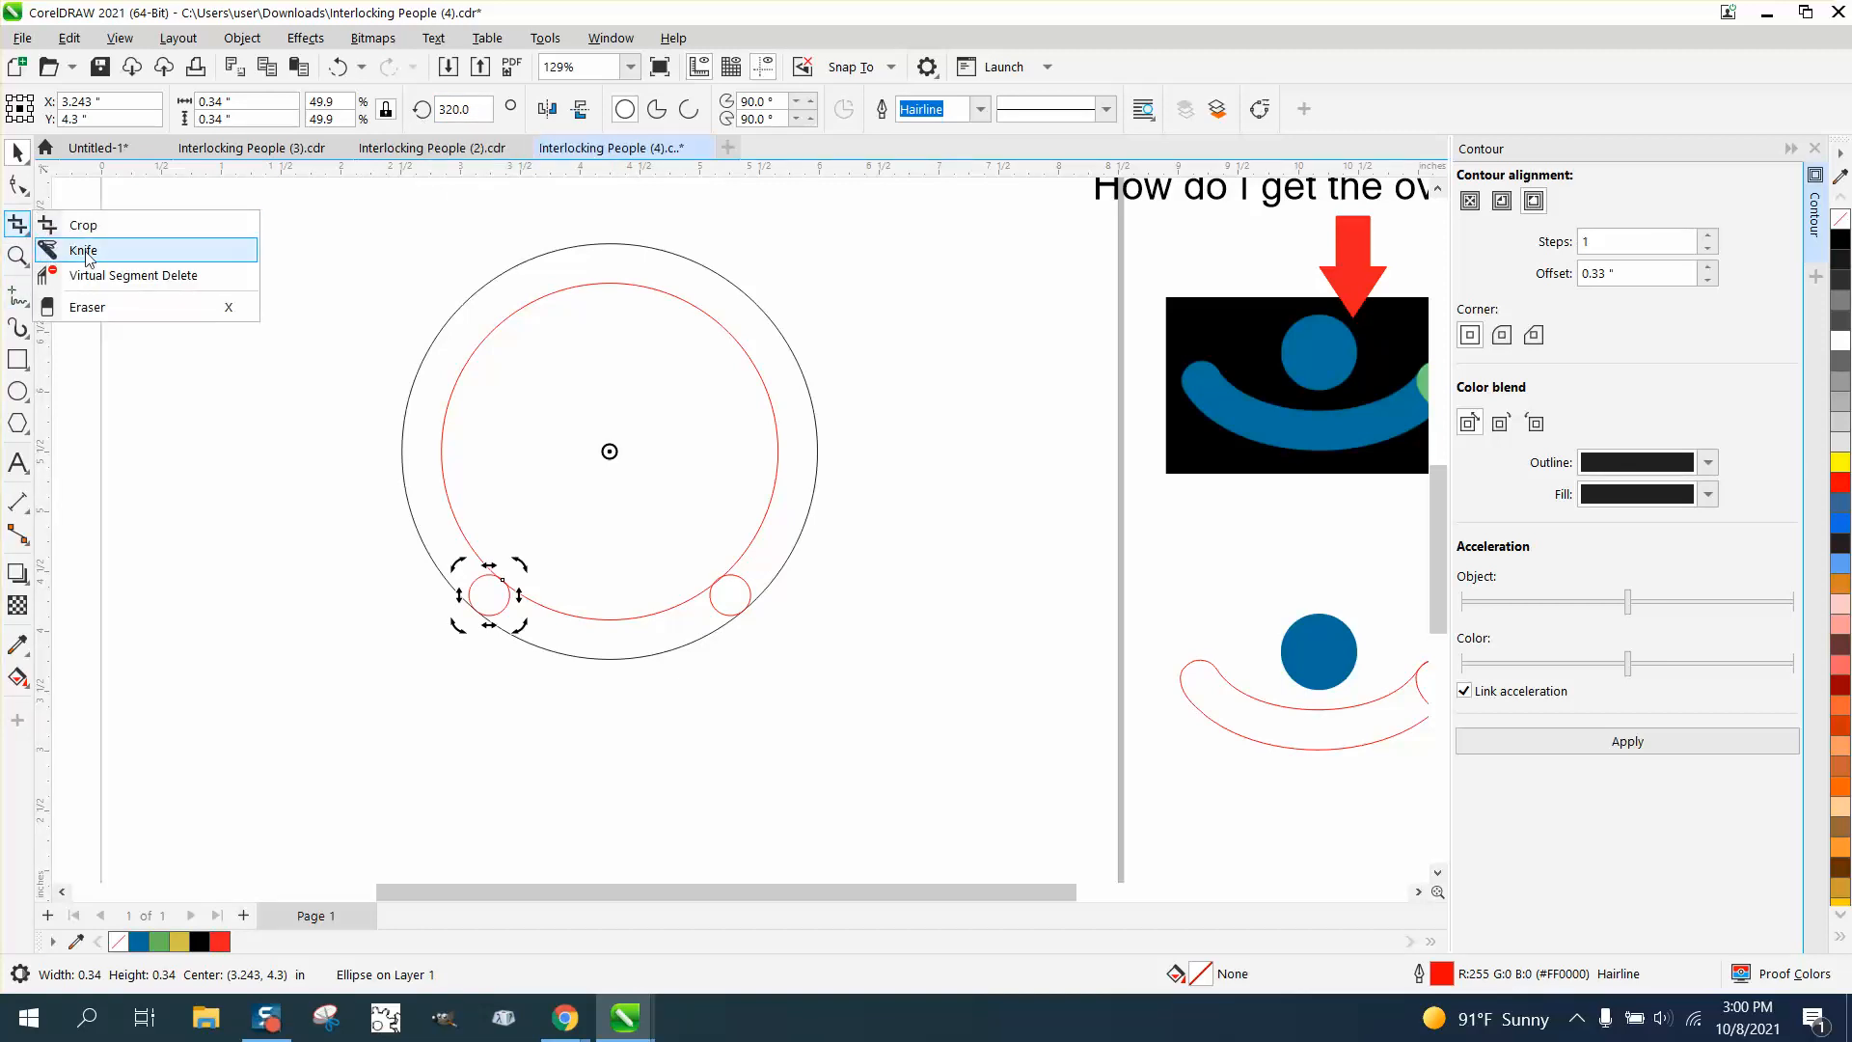
pyautogui.click(99, 277)
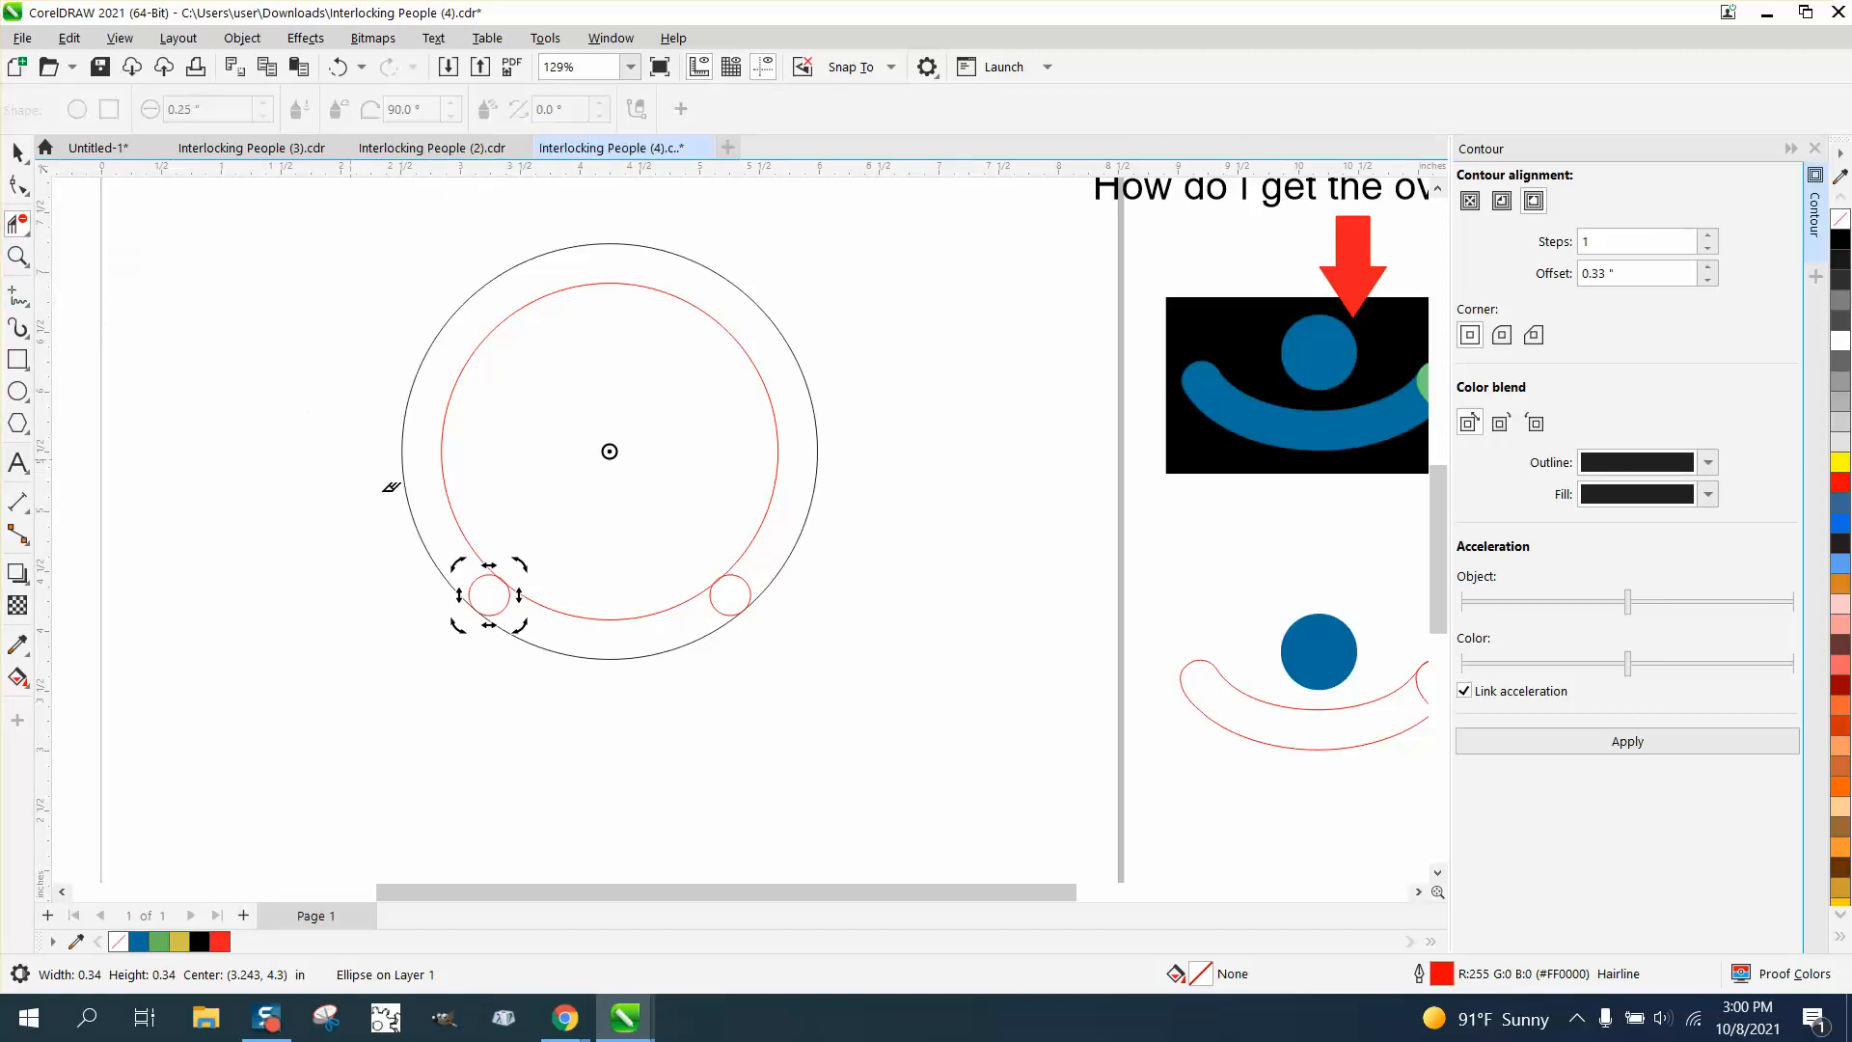
pyautogui.click(506, 599)
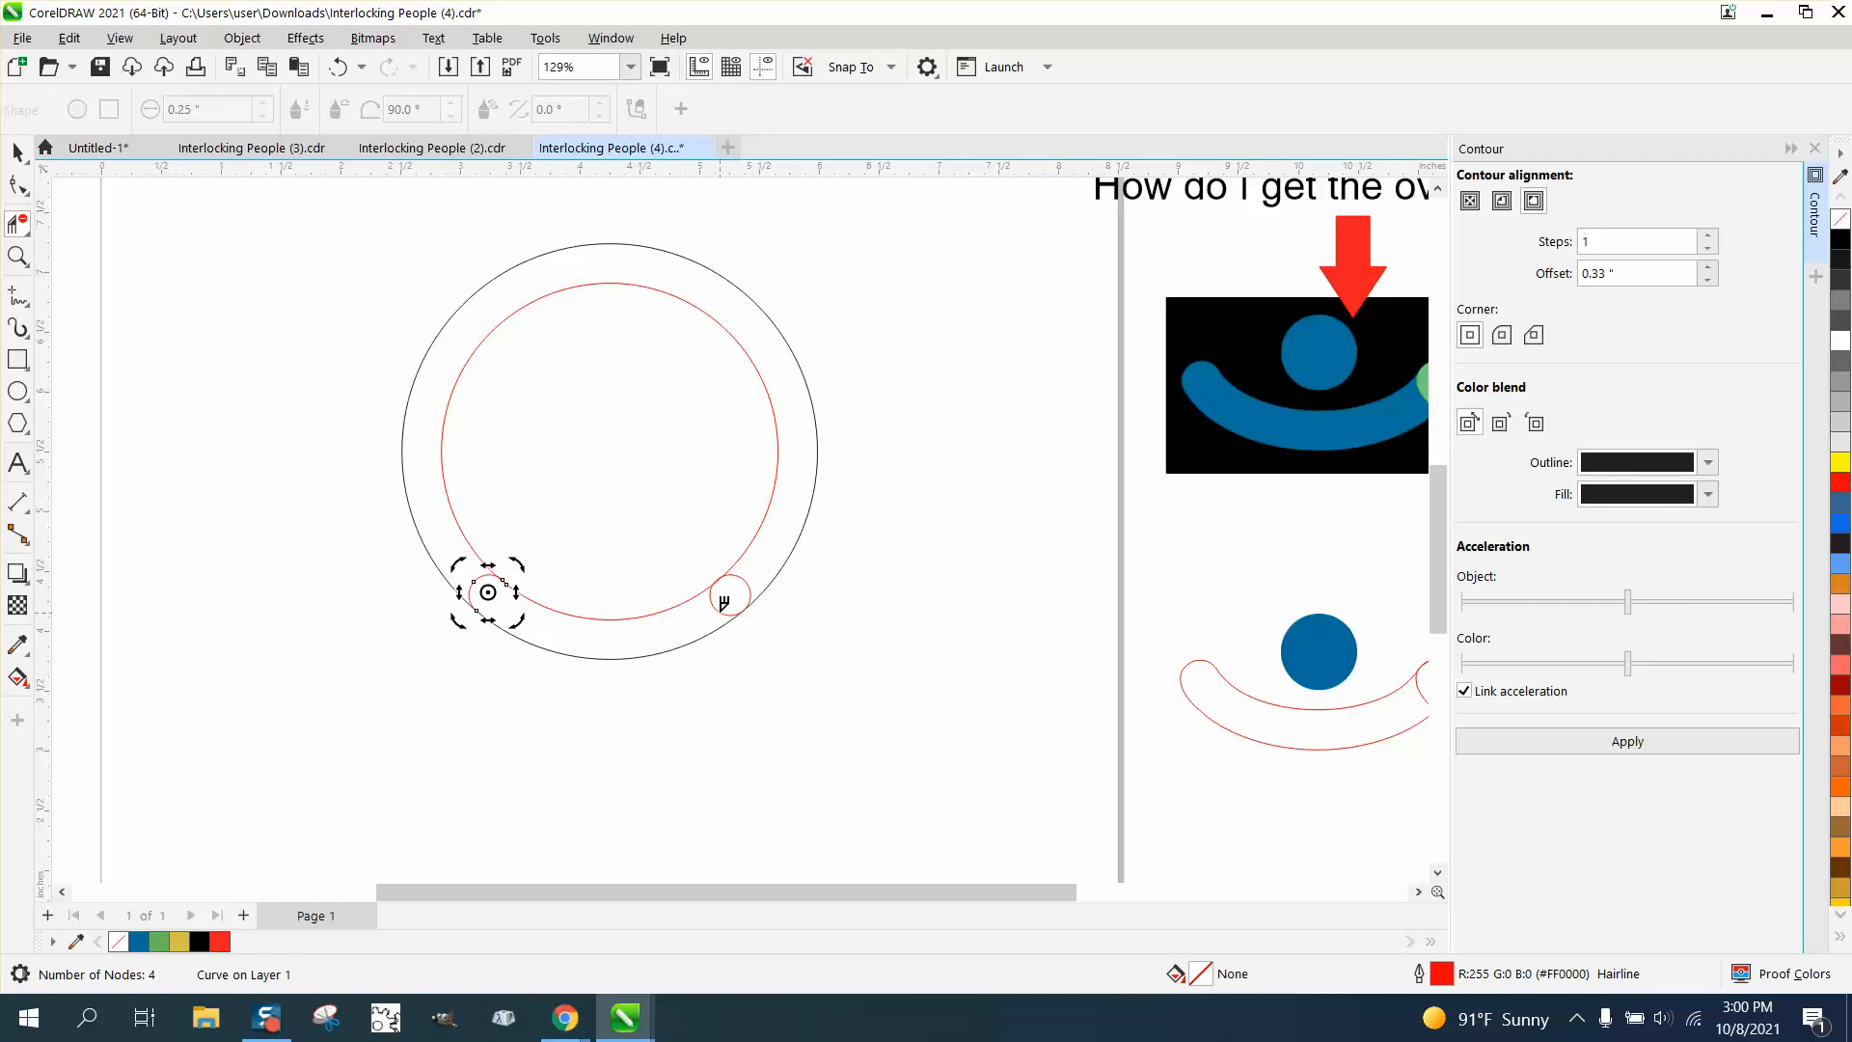
pyautogui.click(17, 152)
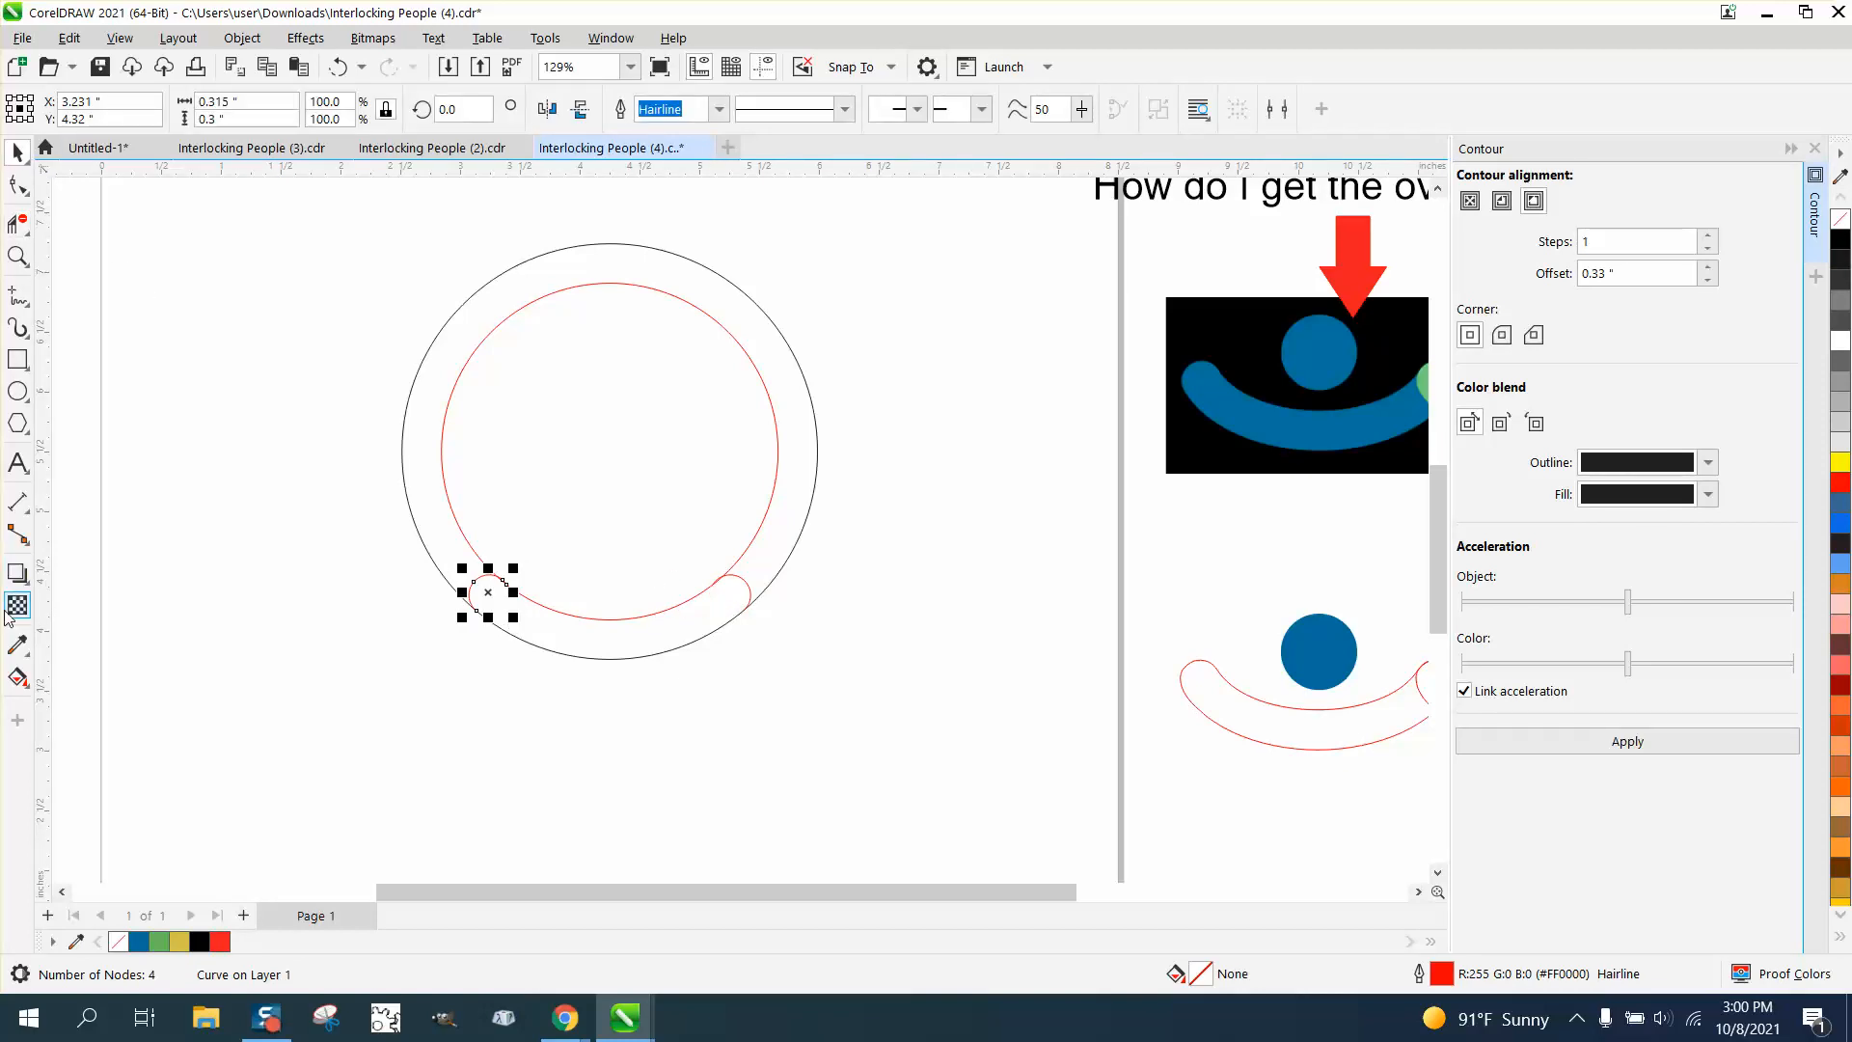
# Step: Smart Fill the lower ring section between the two end caps and move the resulting arc clear of the circles
pyautogui.click(16, 679)
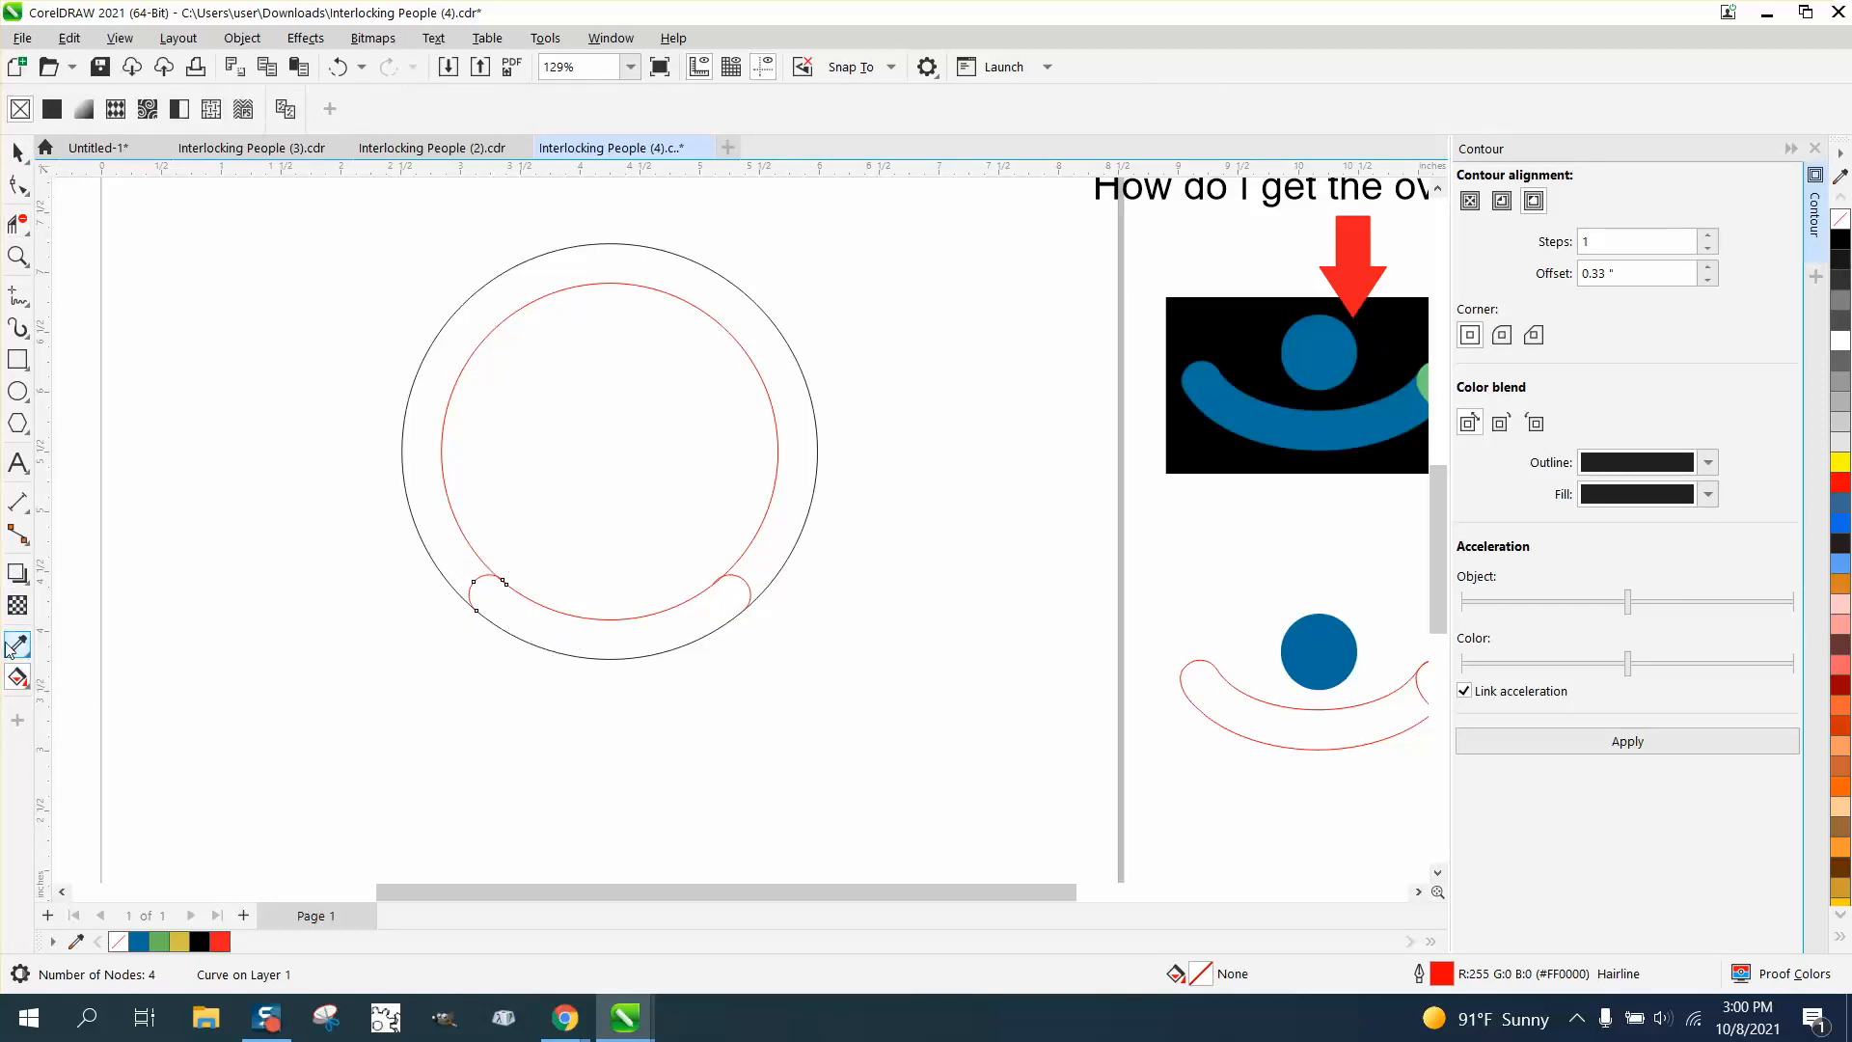
pyautogui.click(29, 691)
pyautogui.click(79, 700)
pyautogui.click(598, 638)
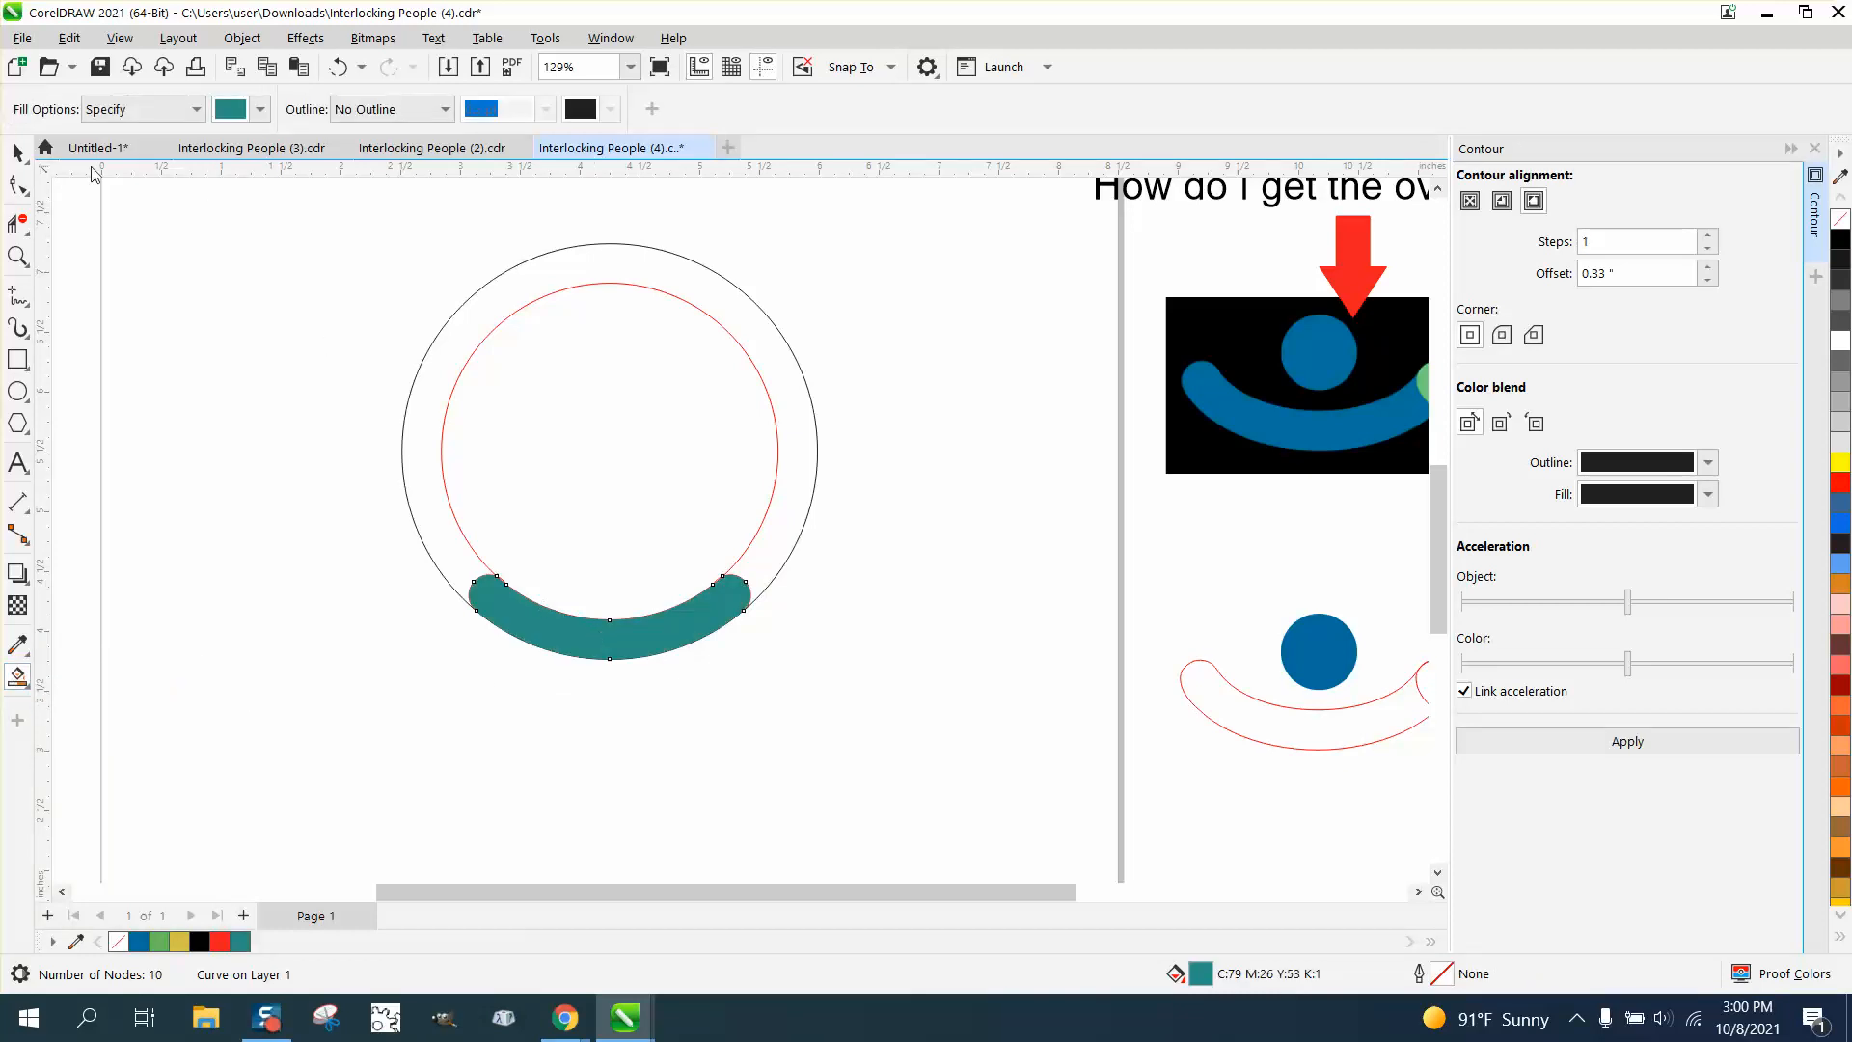
pyautogui.click(16, 152)
pyautogui.moveTo(613, 625); pyautogui.dragTo(926, 724)
# Step: Remove the new arc's fill and give it a red hairline outline
pyautogui.click(1842, 221)
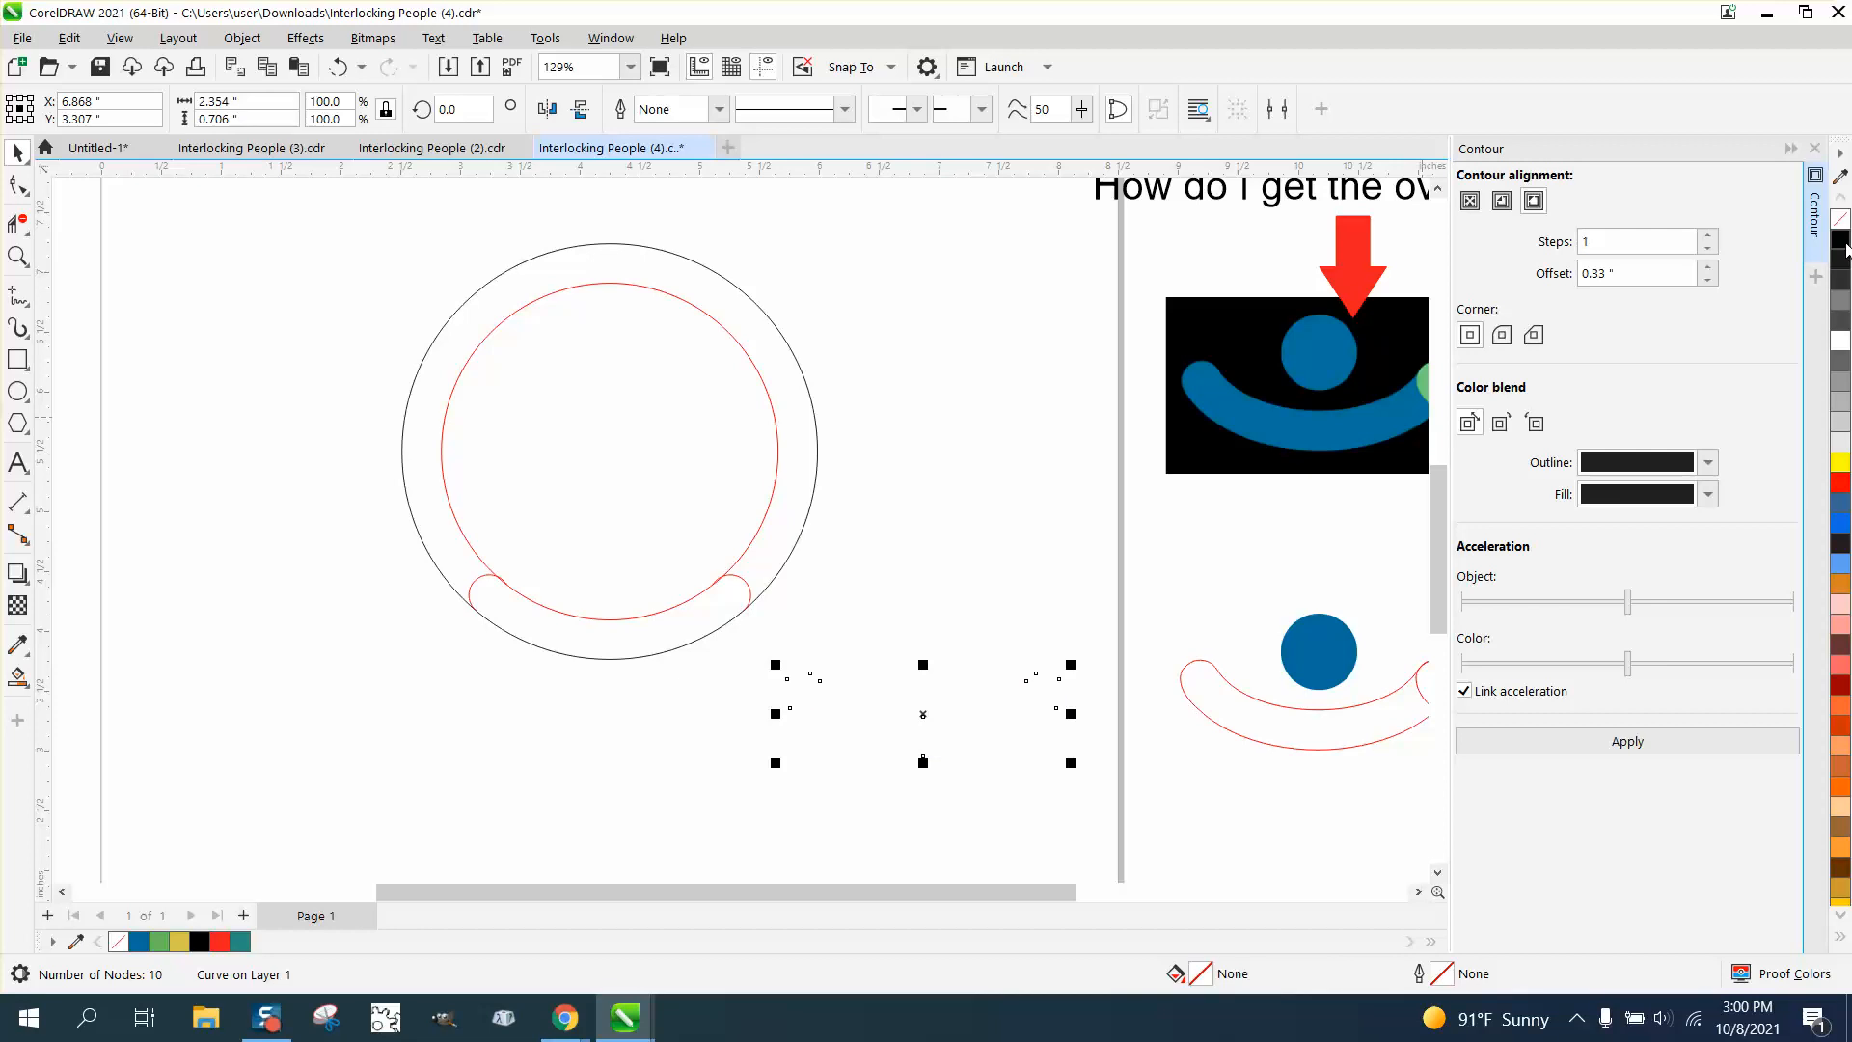
pyautogui.rightClick(1841, 241)
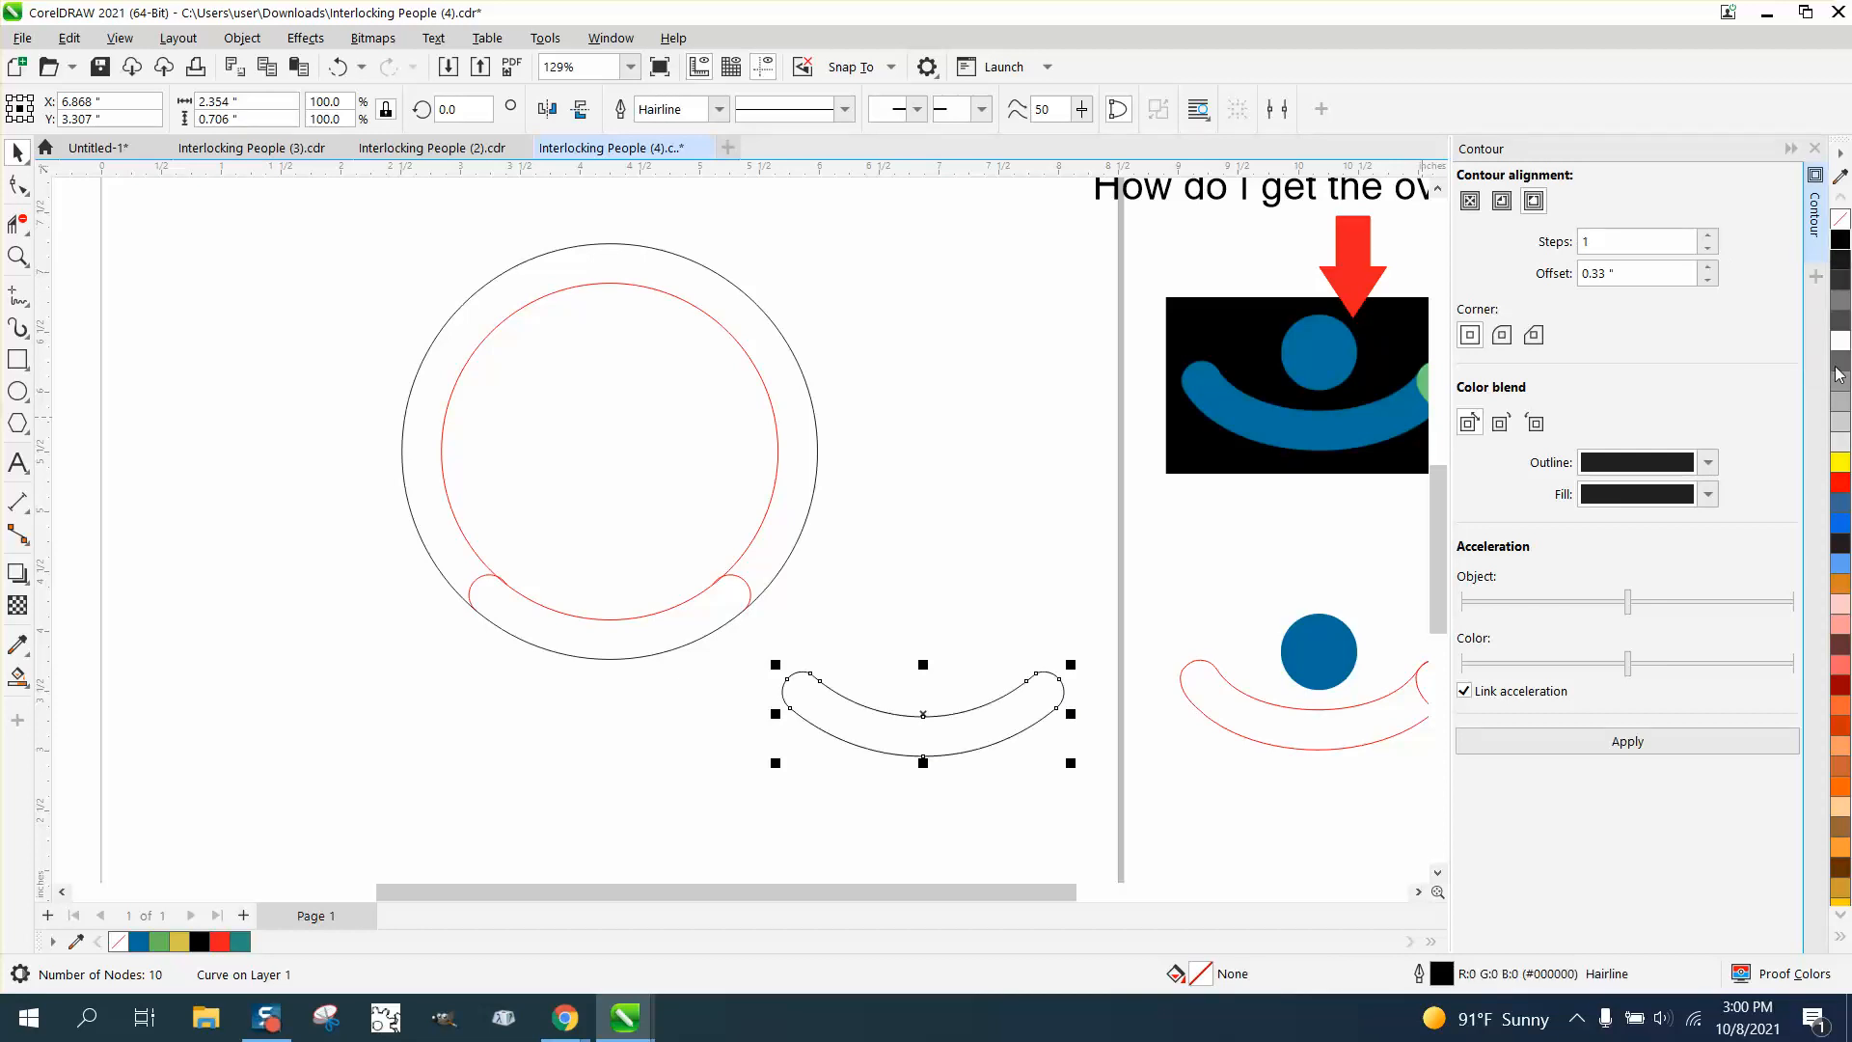
pyautogui.rightClick(1842, 484)
# Step: Overlay the red arc on the blue figure's arm outline for comparison, and place it just below that outline
pyautogui.moveTo(928, 710); pyautogui.dragTo(1322, 723)
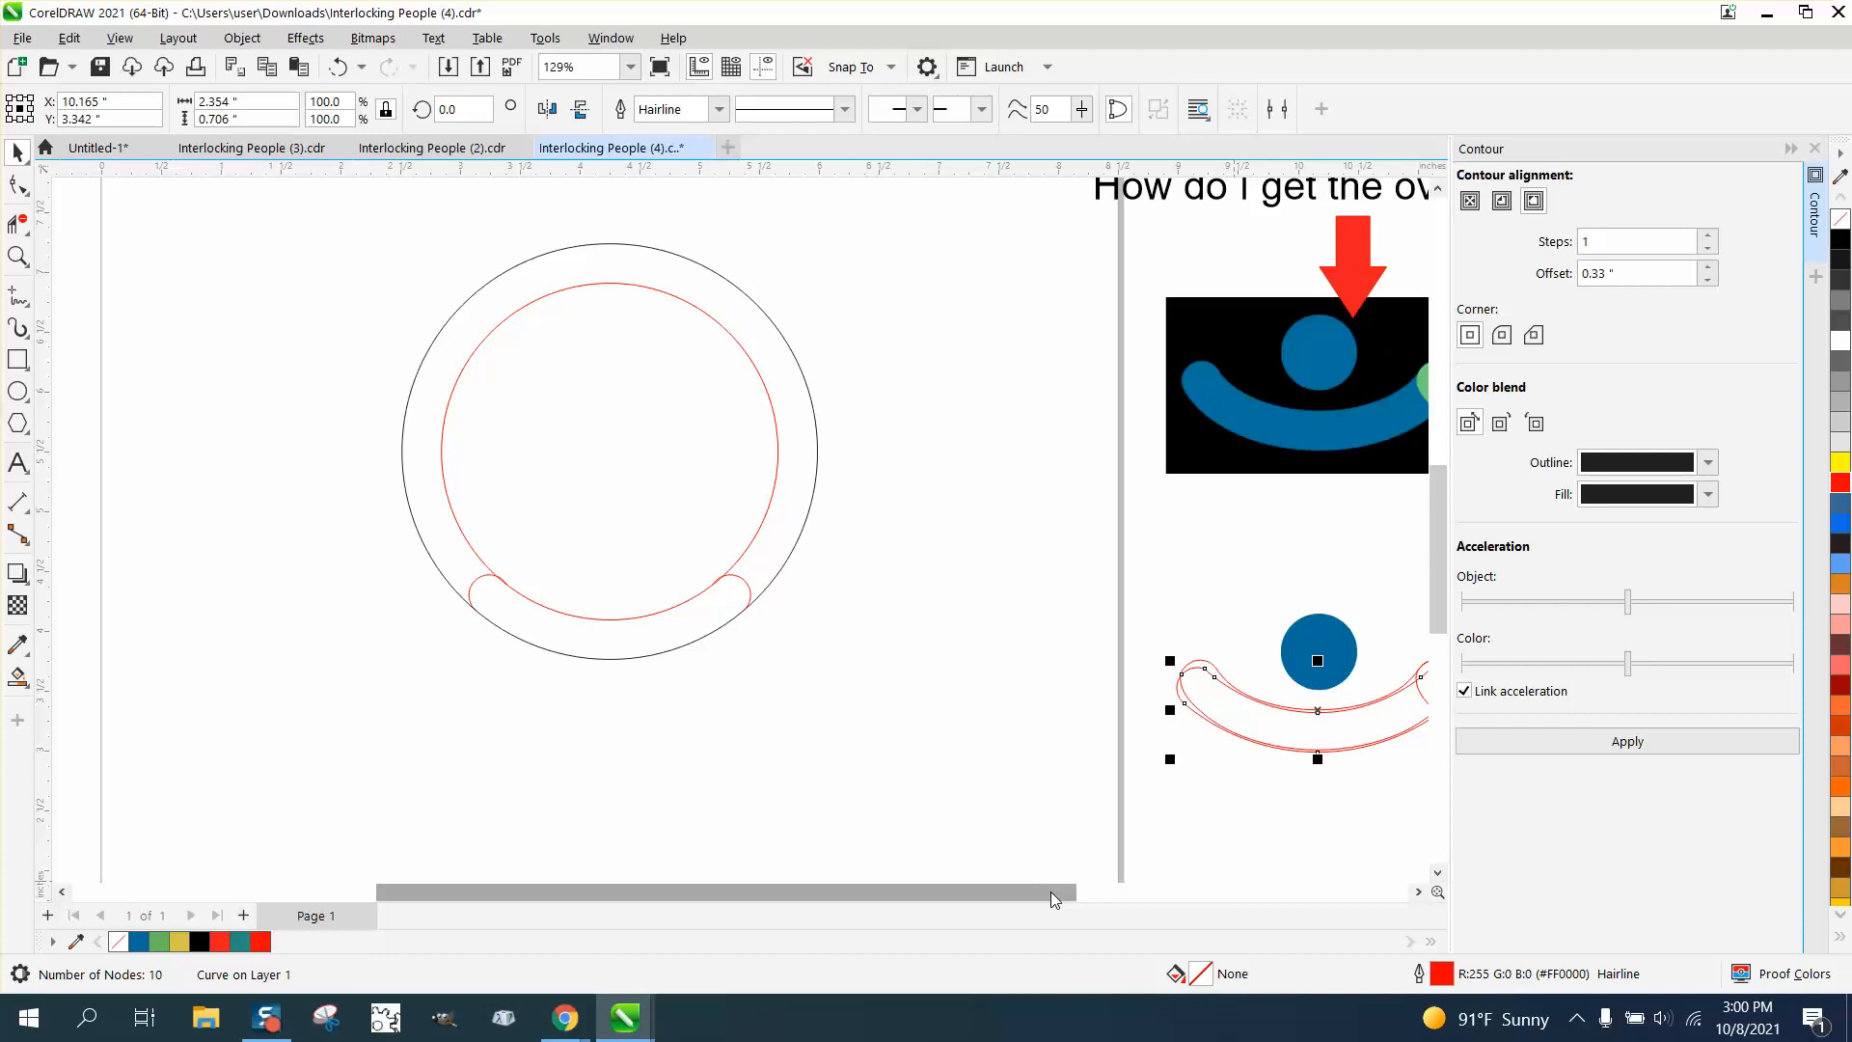
pyautogui.moveTo(1051, 892); pyautogui.dragTo(1105, 899)
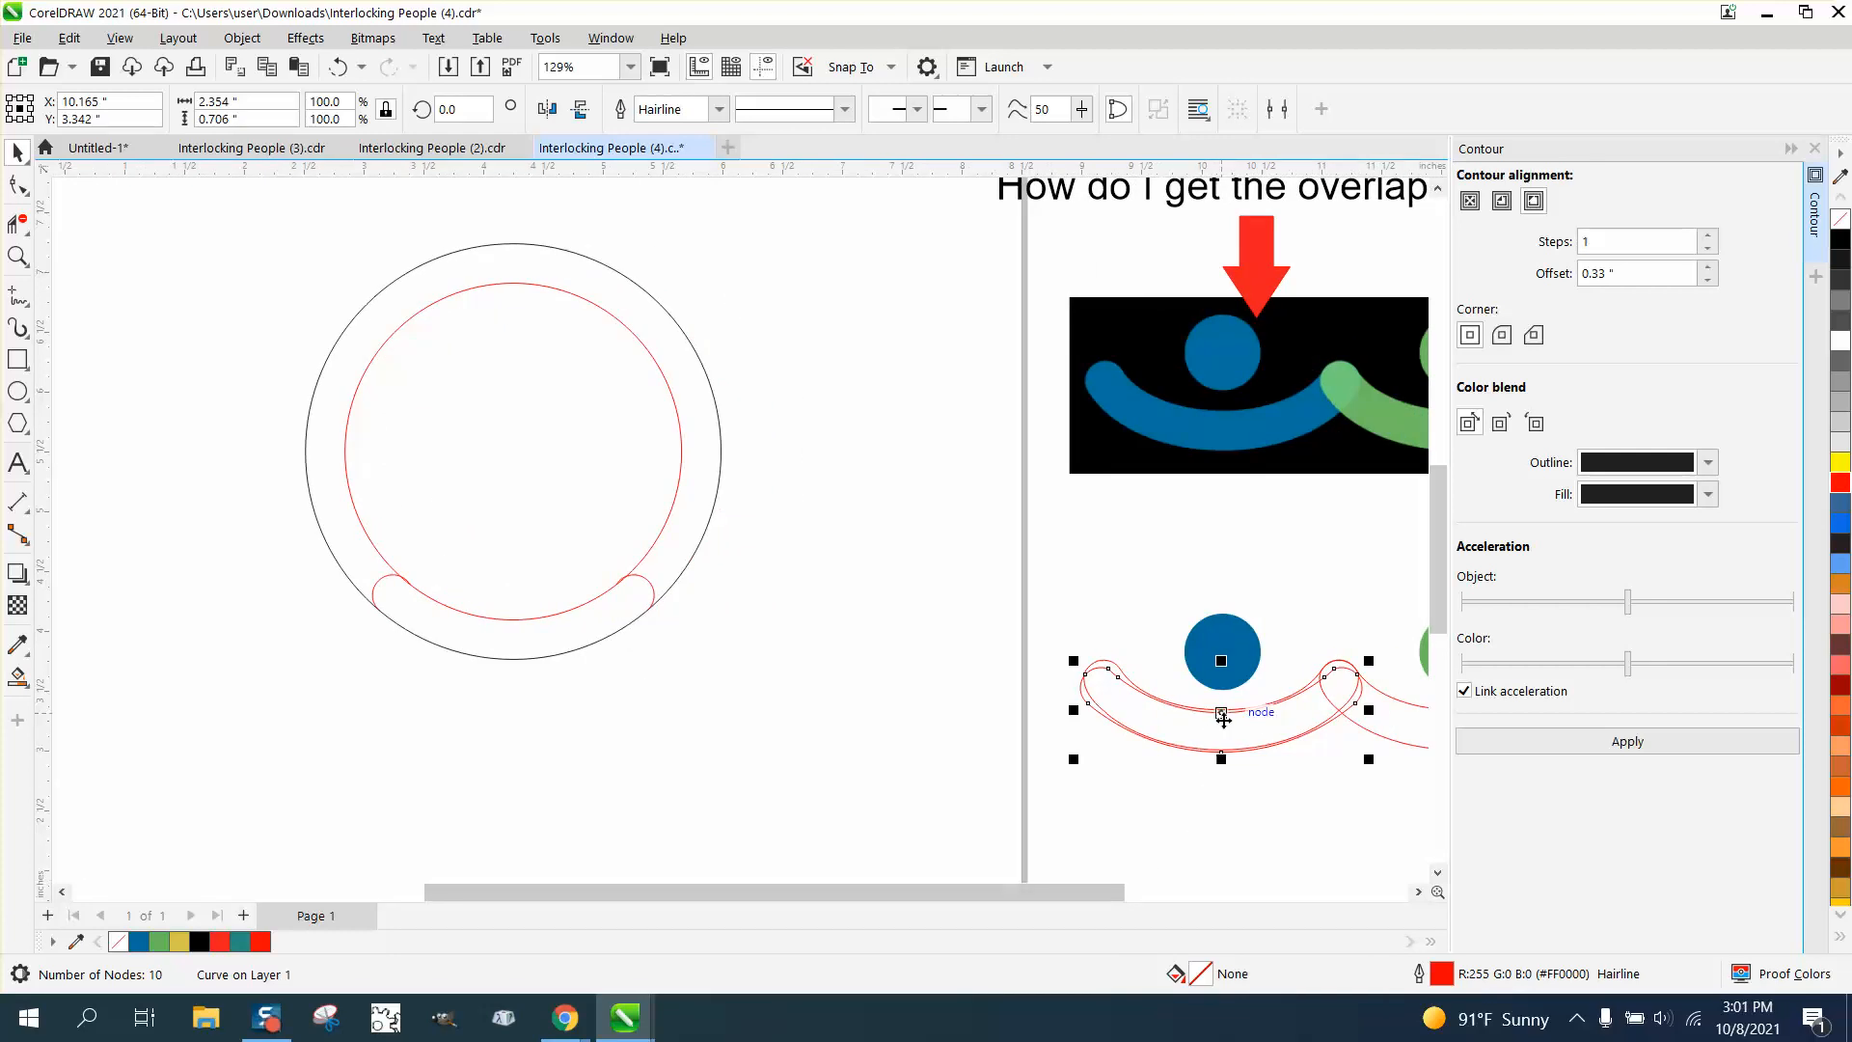
pyautogui.moveTo(1223, 717); pyautogui.dragTo(1223, 798)
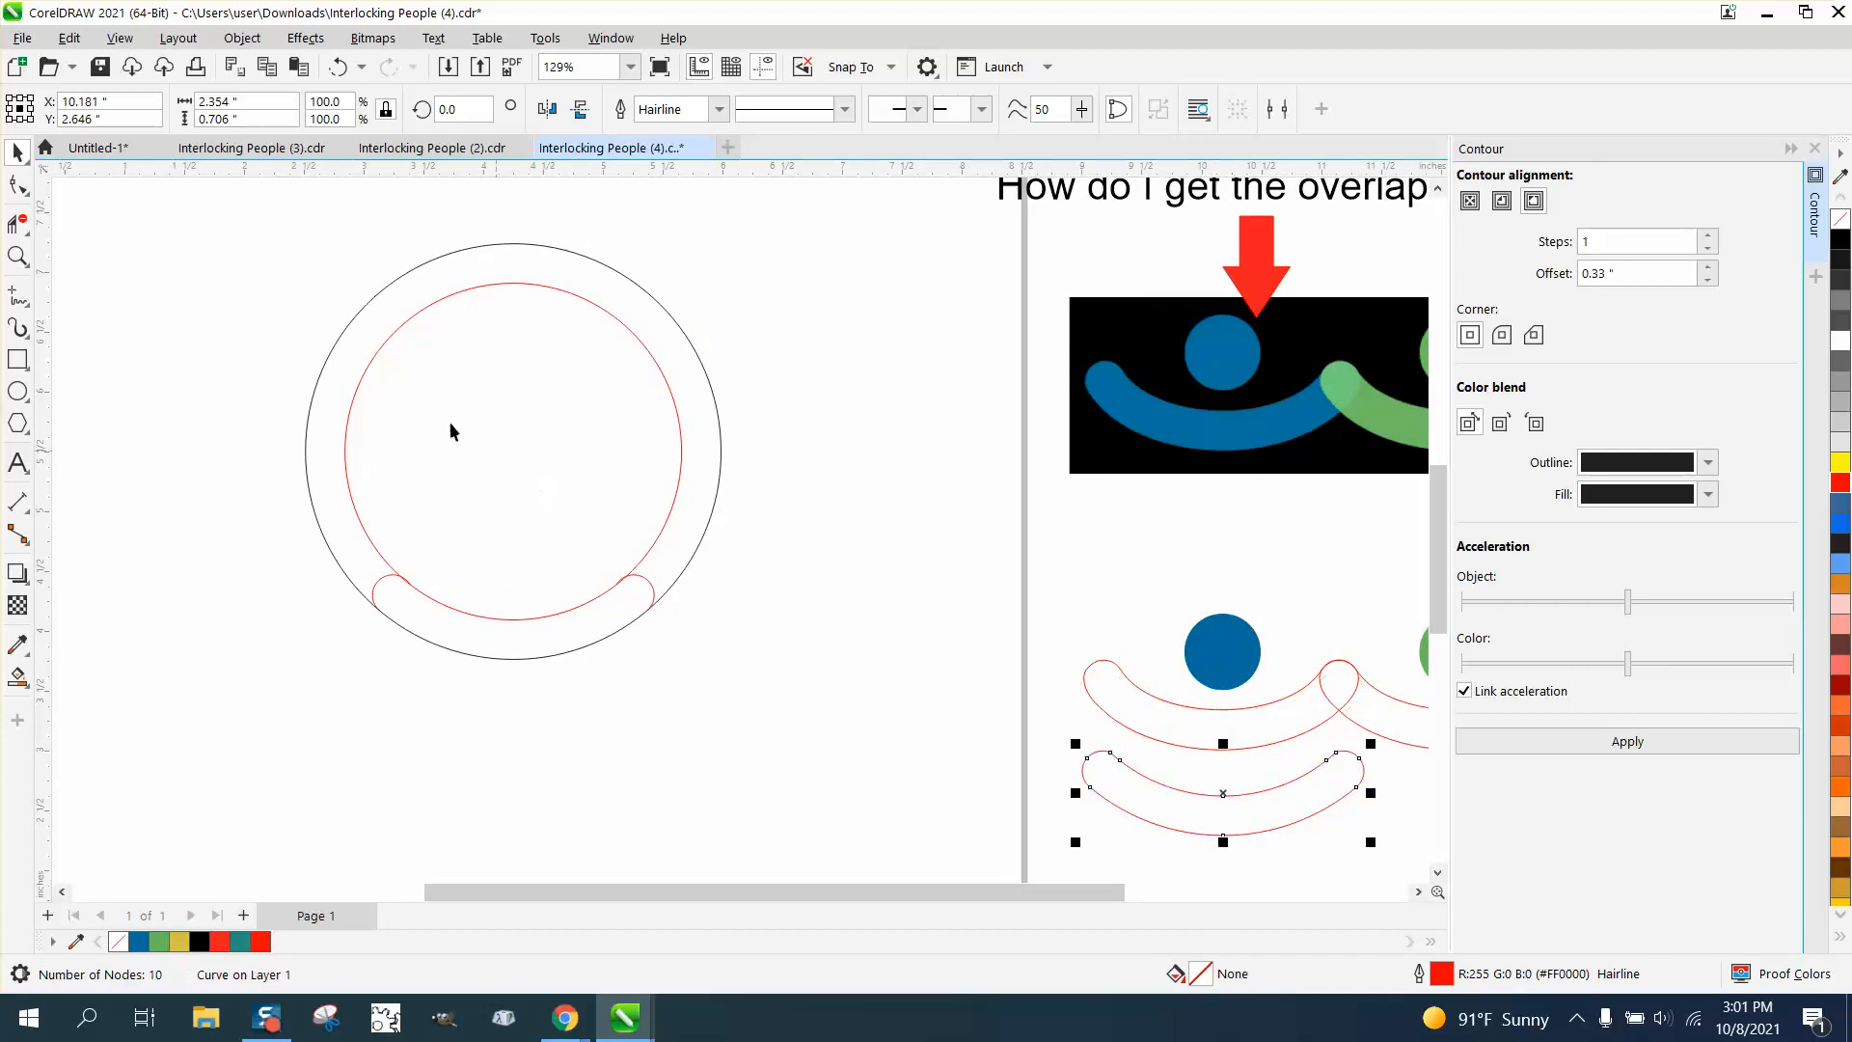
# Step: Delete the construction circles with their end caps, and draw a circle about 2.825 inches in diameter centred on the page
pyautogui.scroll(-1, 450, 431)
pyautogui.moveTo(257, 227)
pyautogui.mouseDown()
pyautogui.moveTo(426, 466)
pyautogui.moveTo(768, 671)
pyautogui.mouseUp()
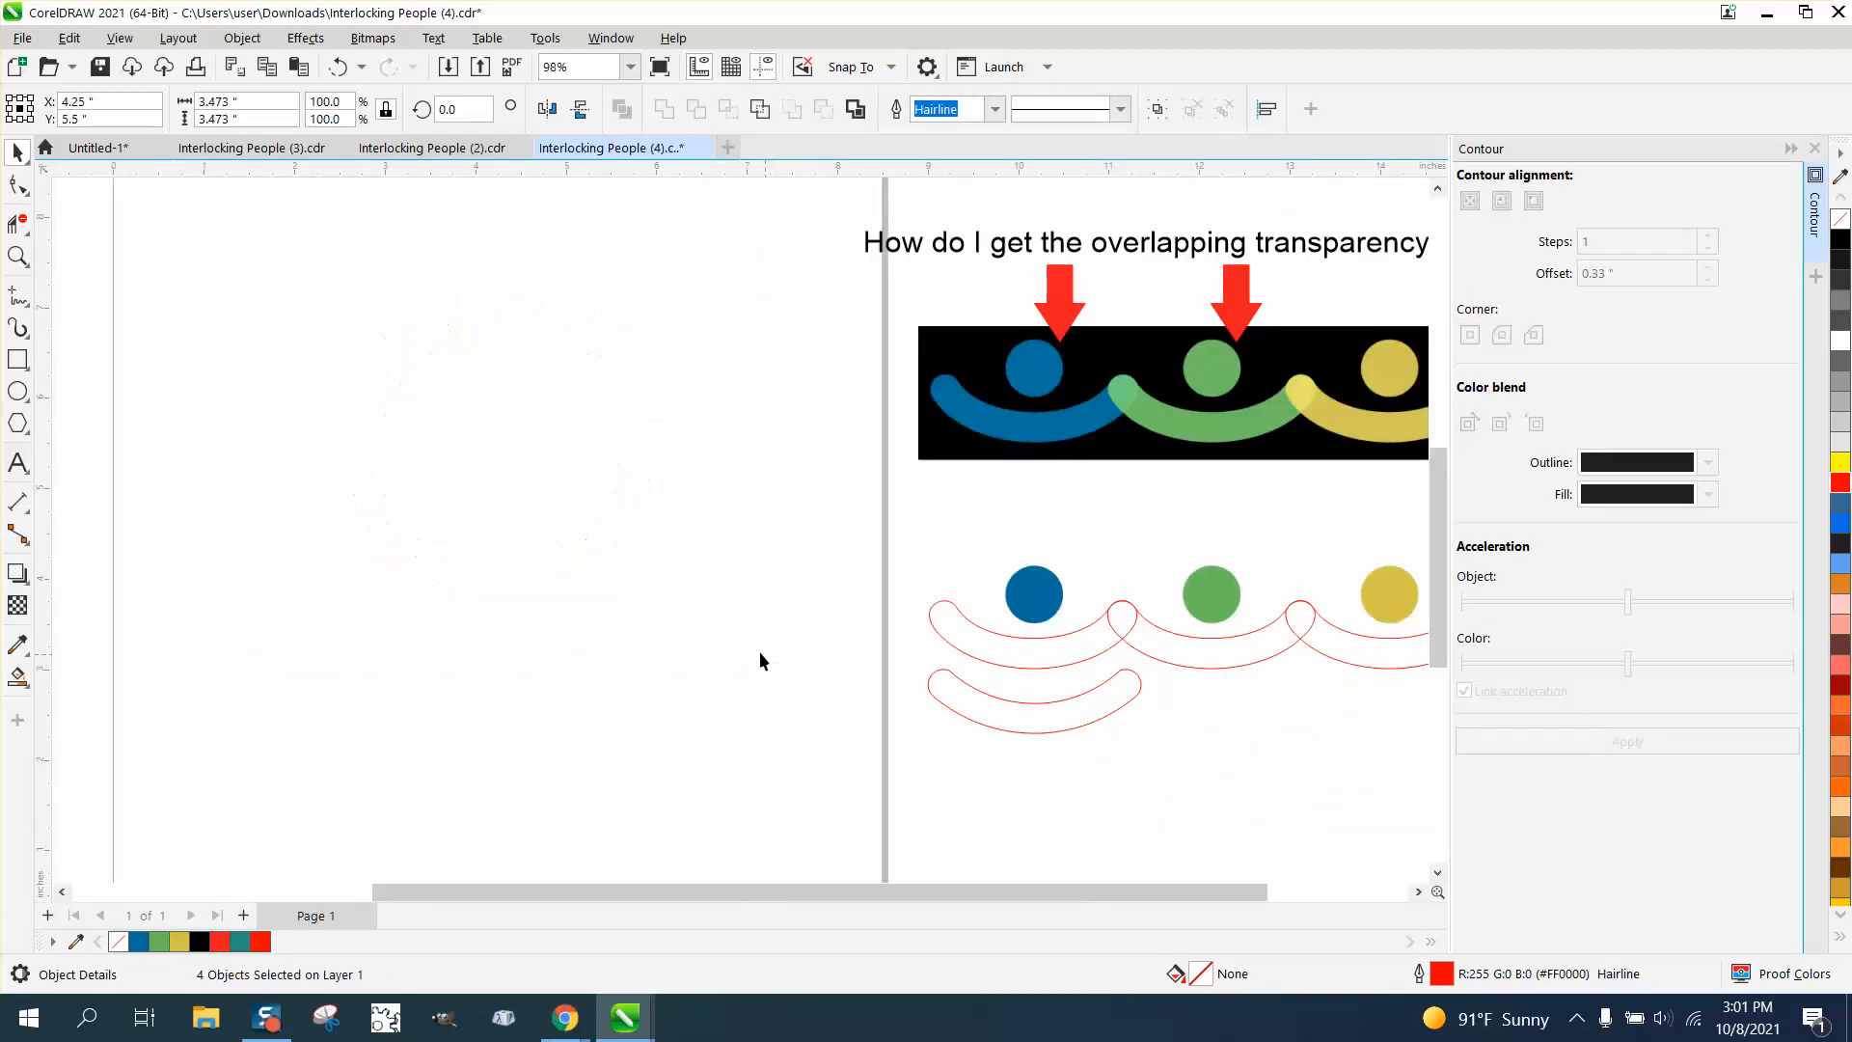
pyautogui.click(18, 391)
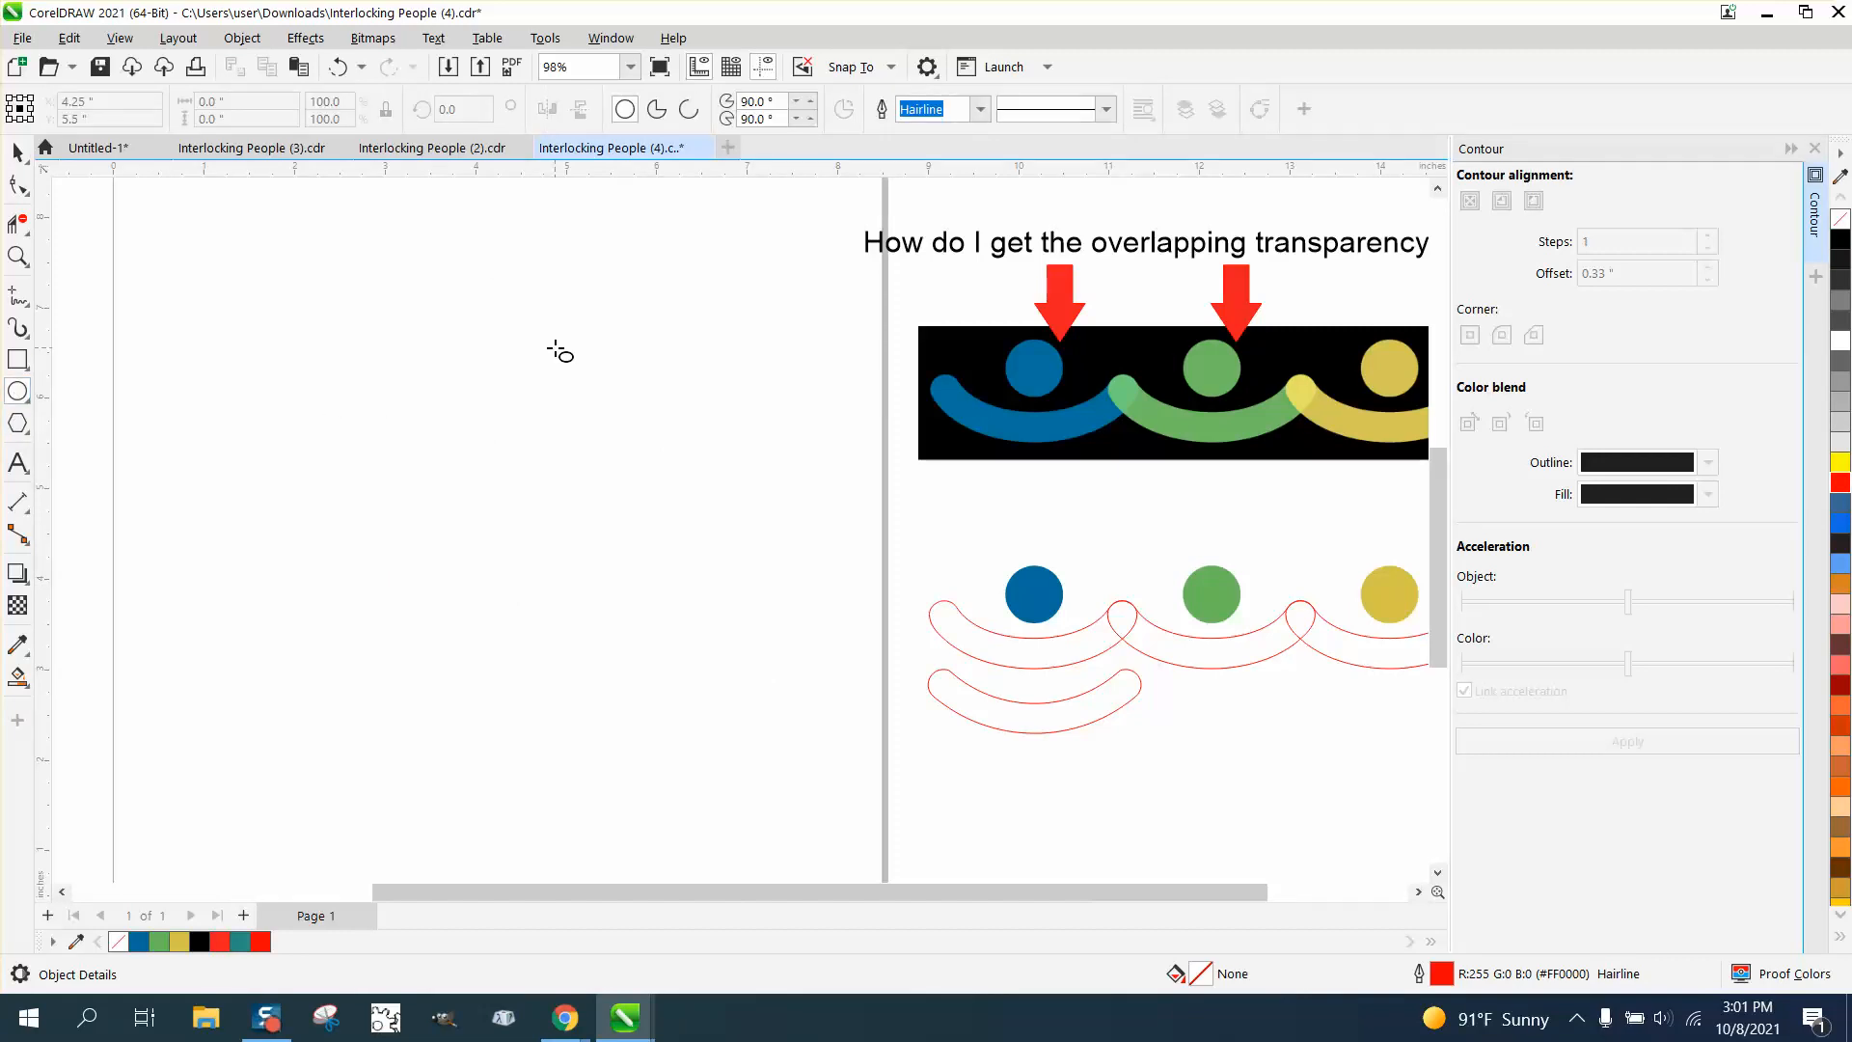
pyautogui.moveTo(560, 353); pyautogui.dragTo(438, 607)
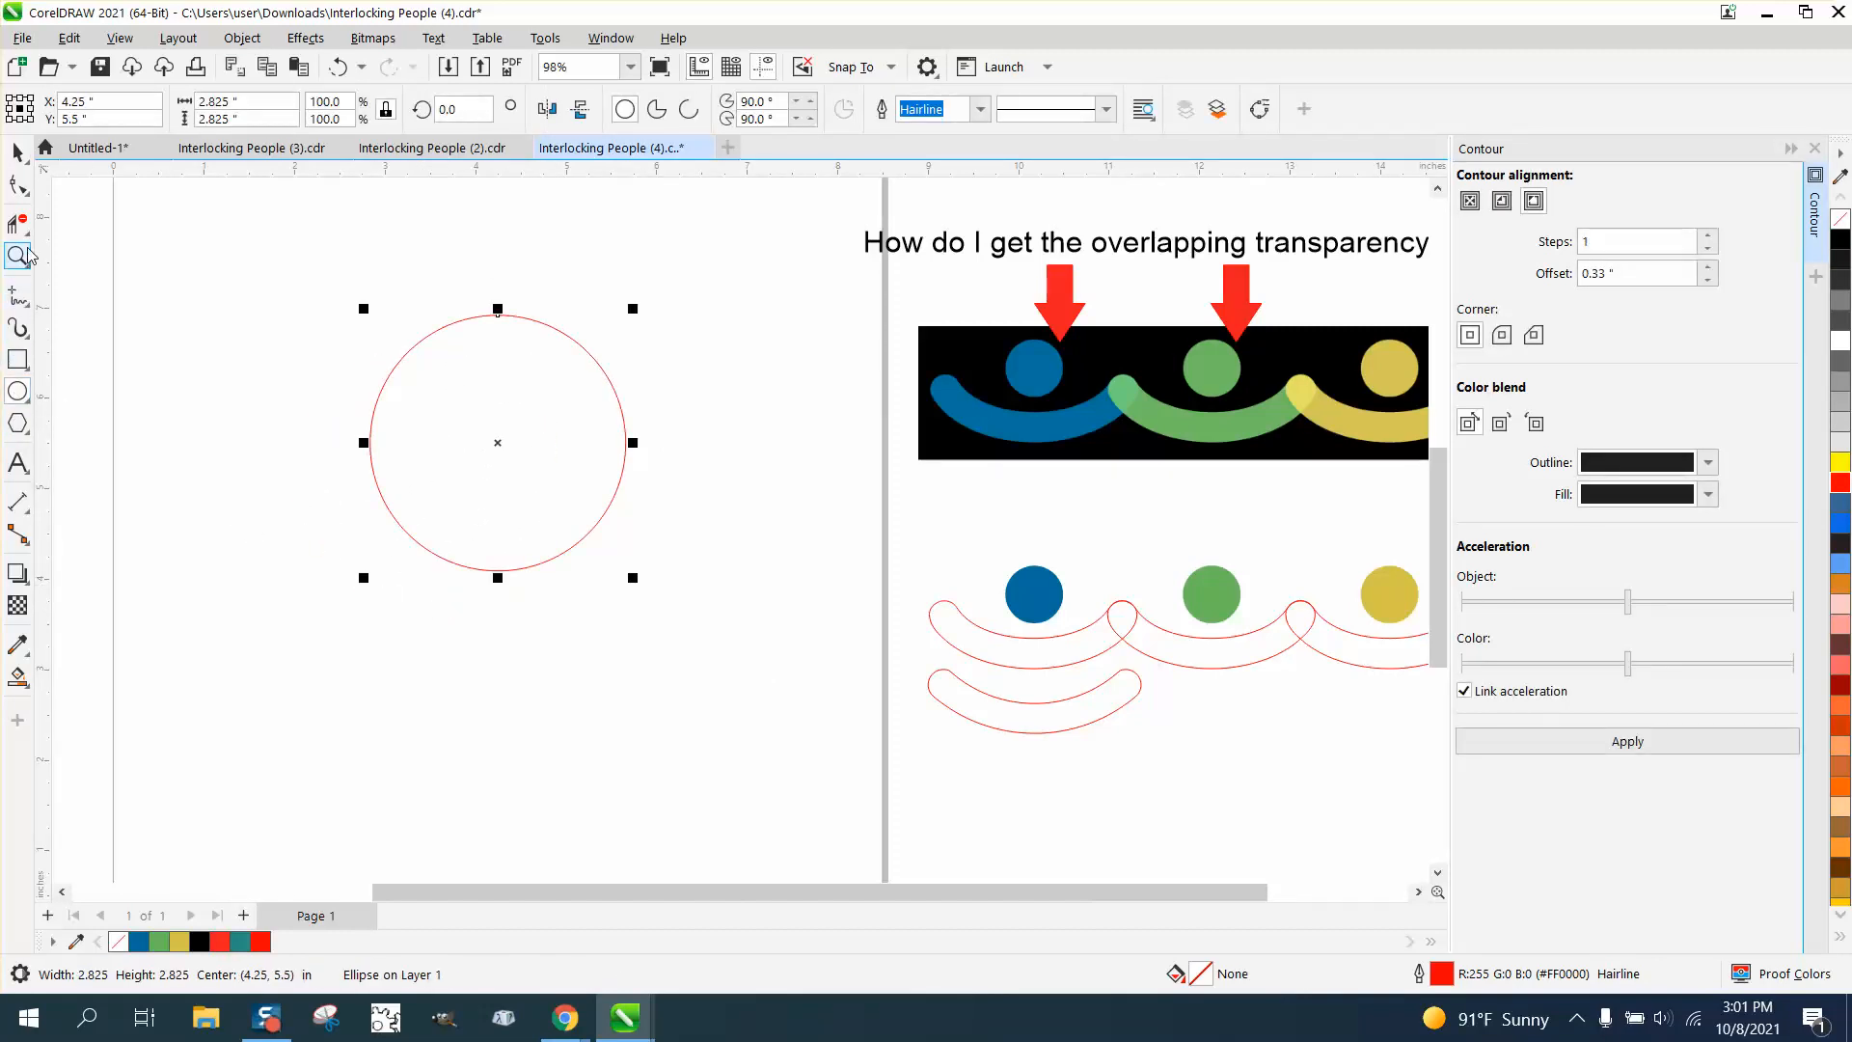
# Step: Draw a vertical 2-point line about 3.74 inches long and centre it on the page through the circle
pyautogui.click(23, 299)
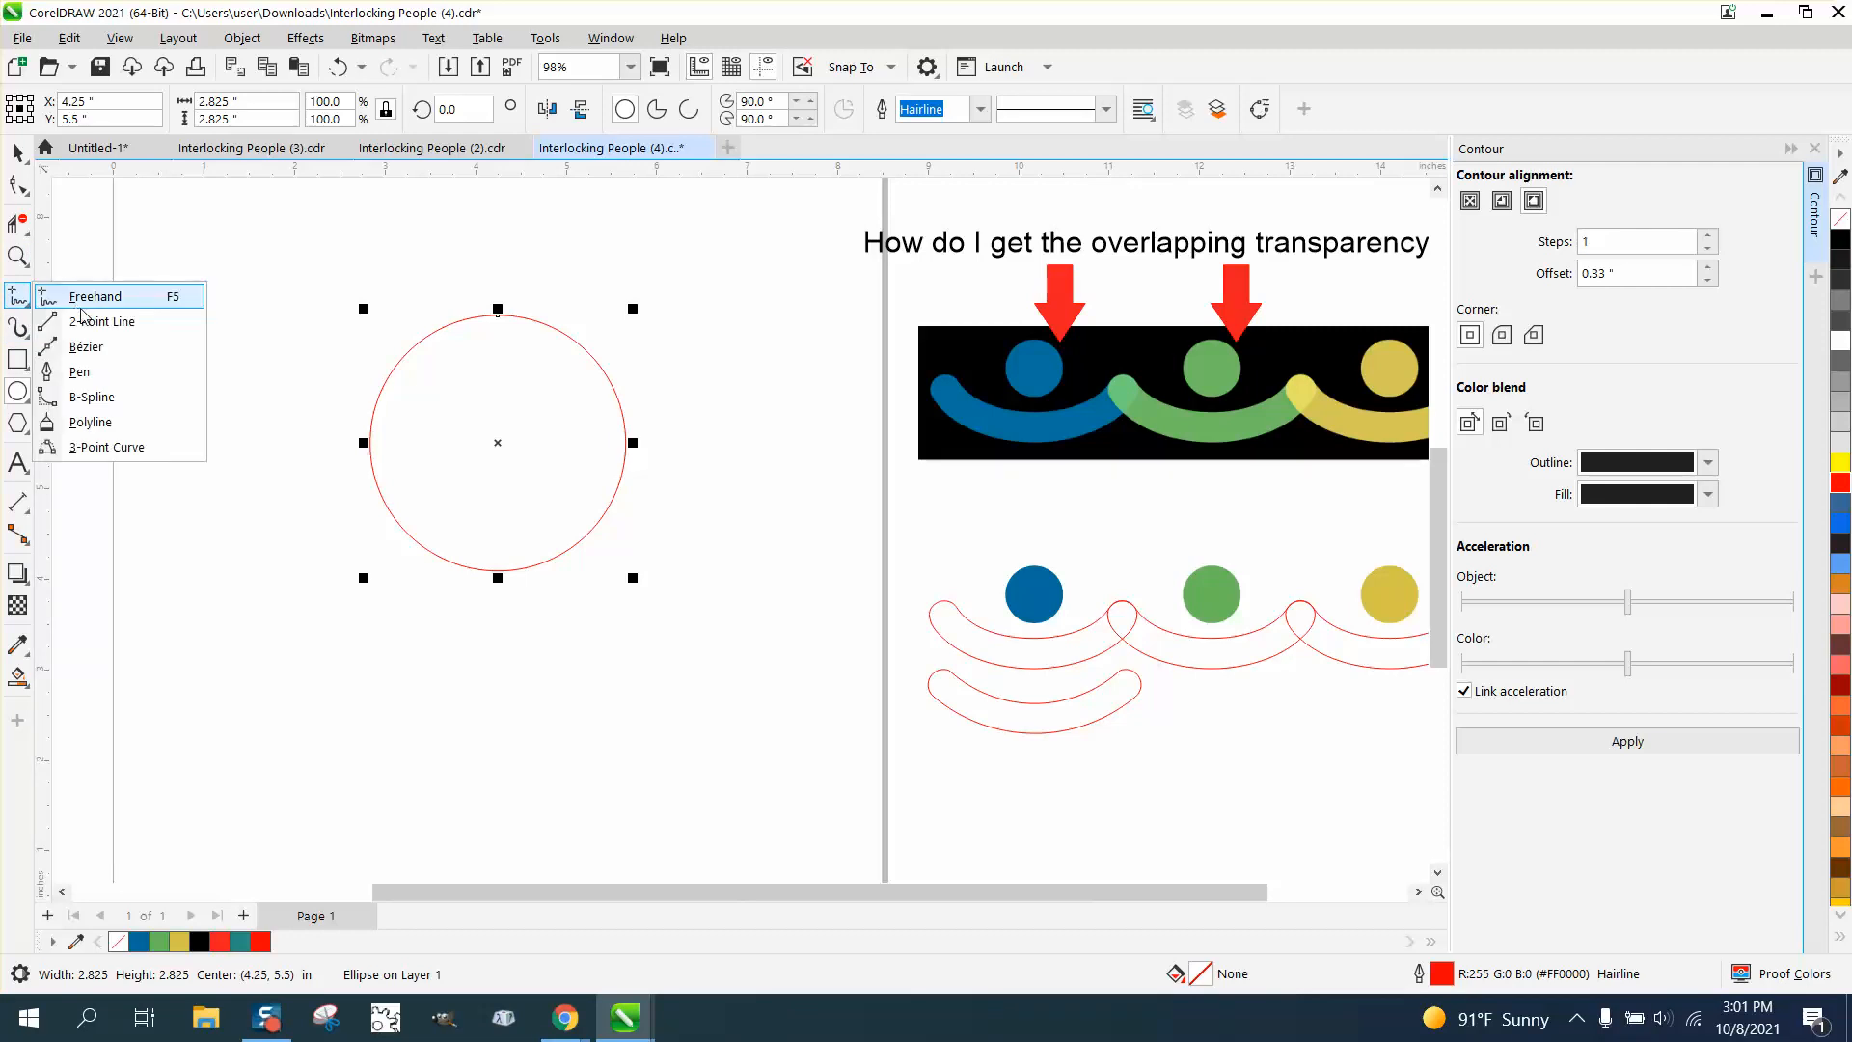
pyautogui.click(92, 322)
pyautogui.moveTo(327, 264); pyautogui.dragTo(331, 617)
pyautogui.press('p')
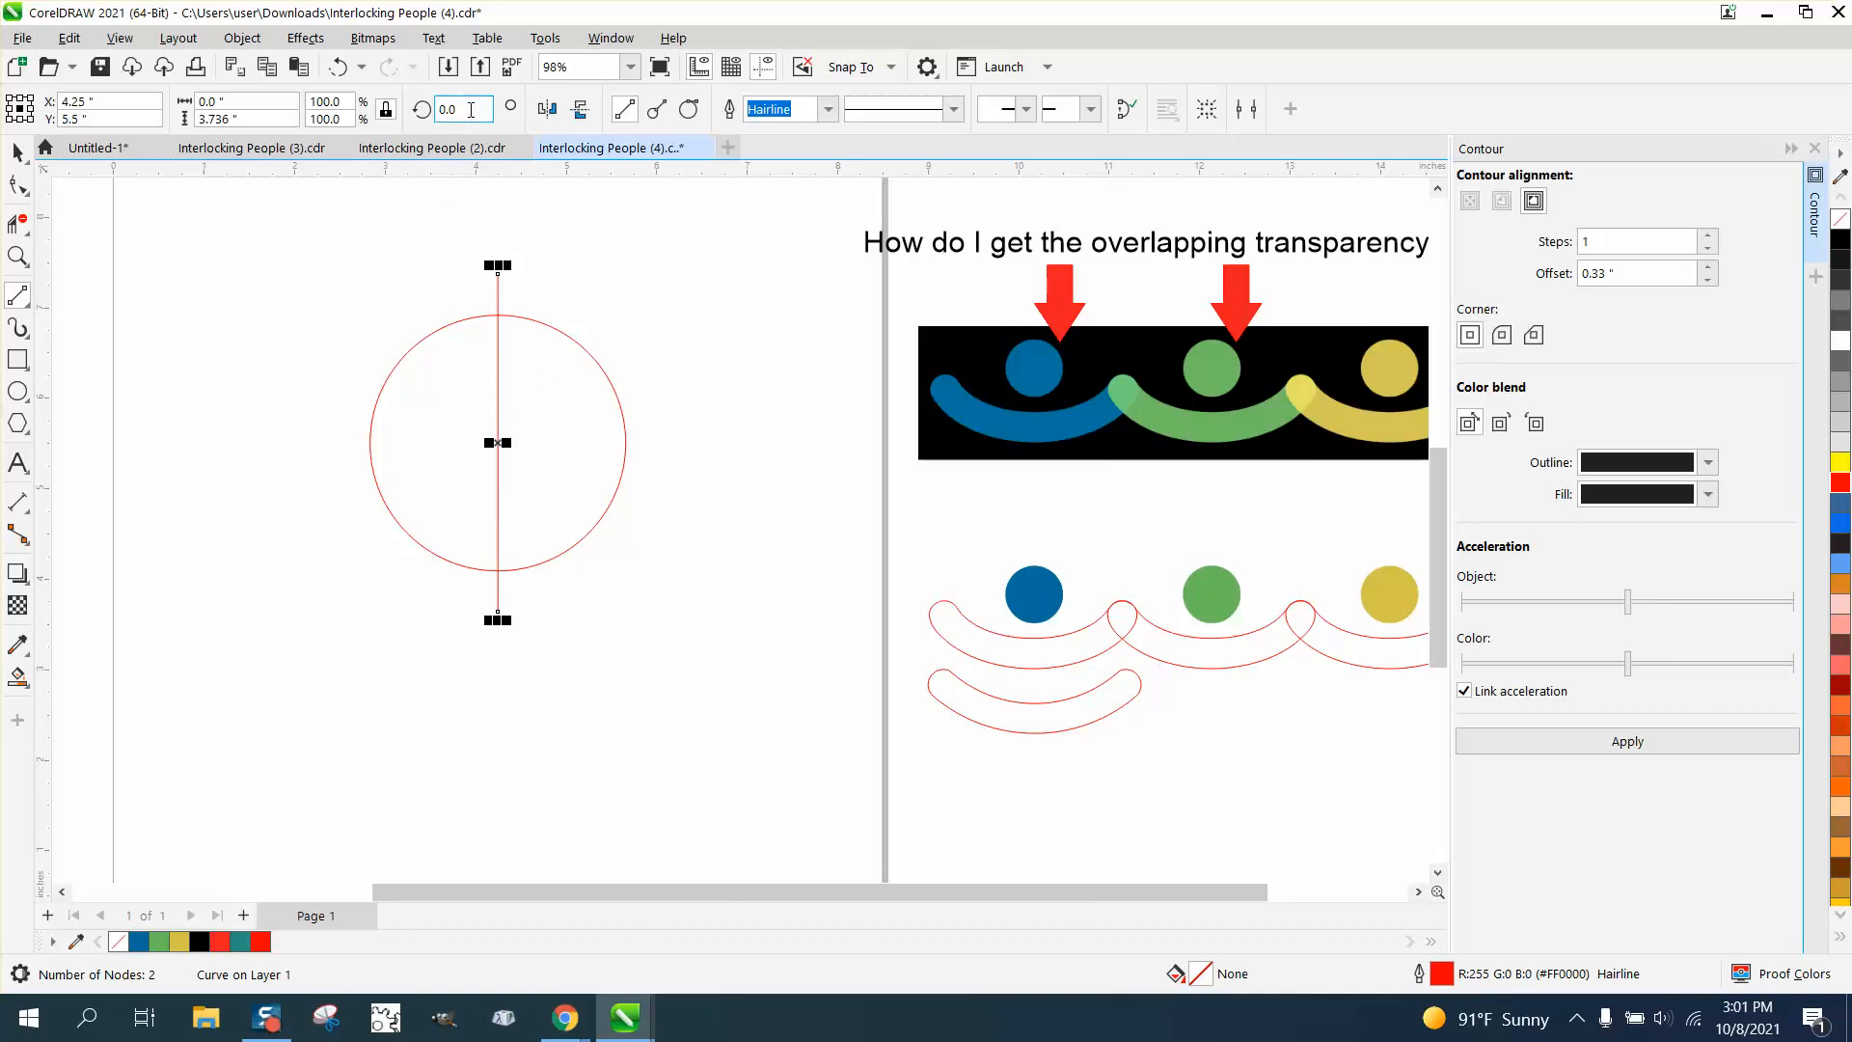
# Step: Rotate the line to 40 degrees and add a horizontally mirrored copy crossing it at the circle's center
pyautogui.press('Return')
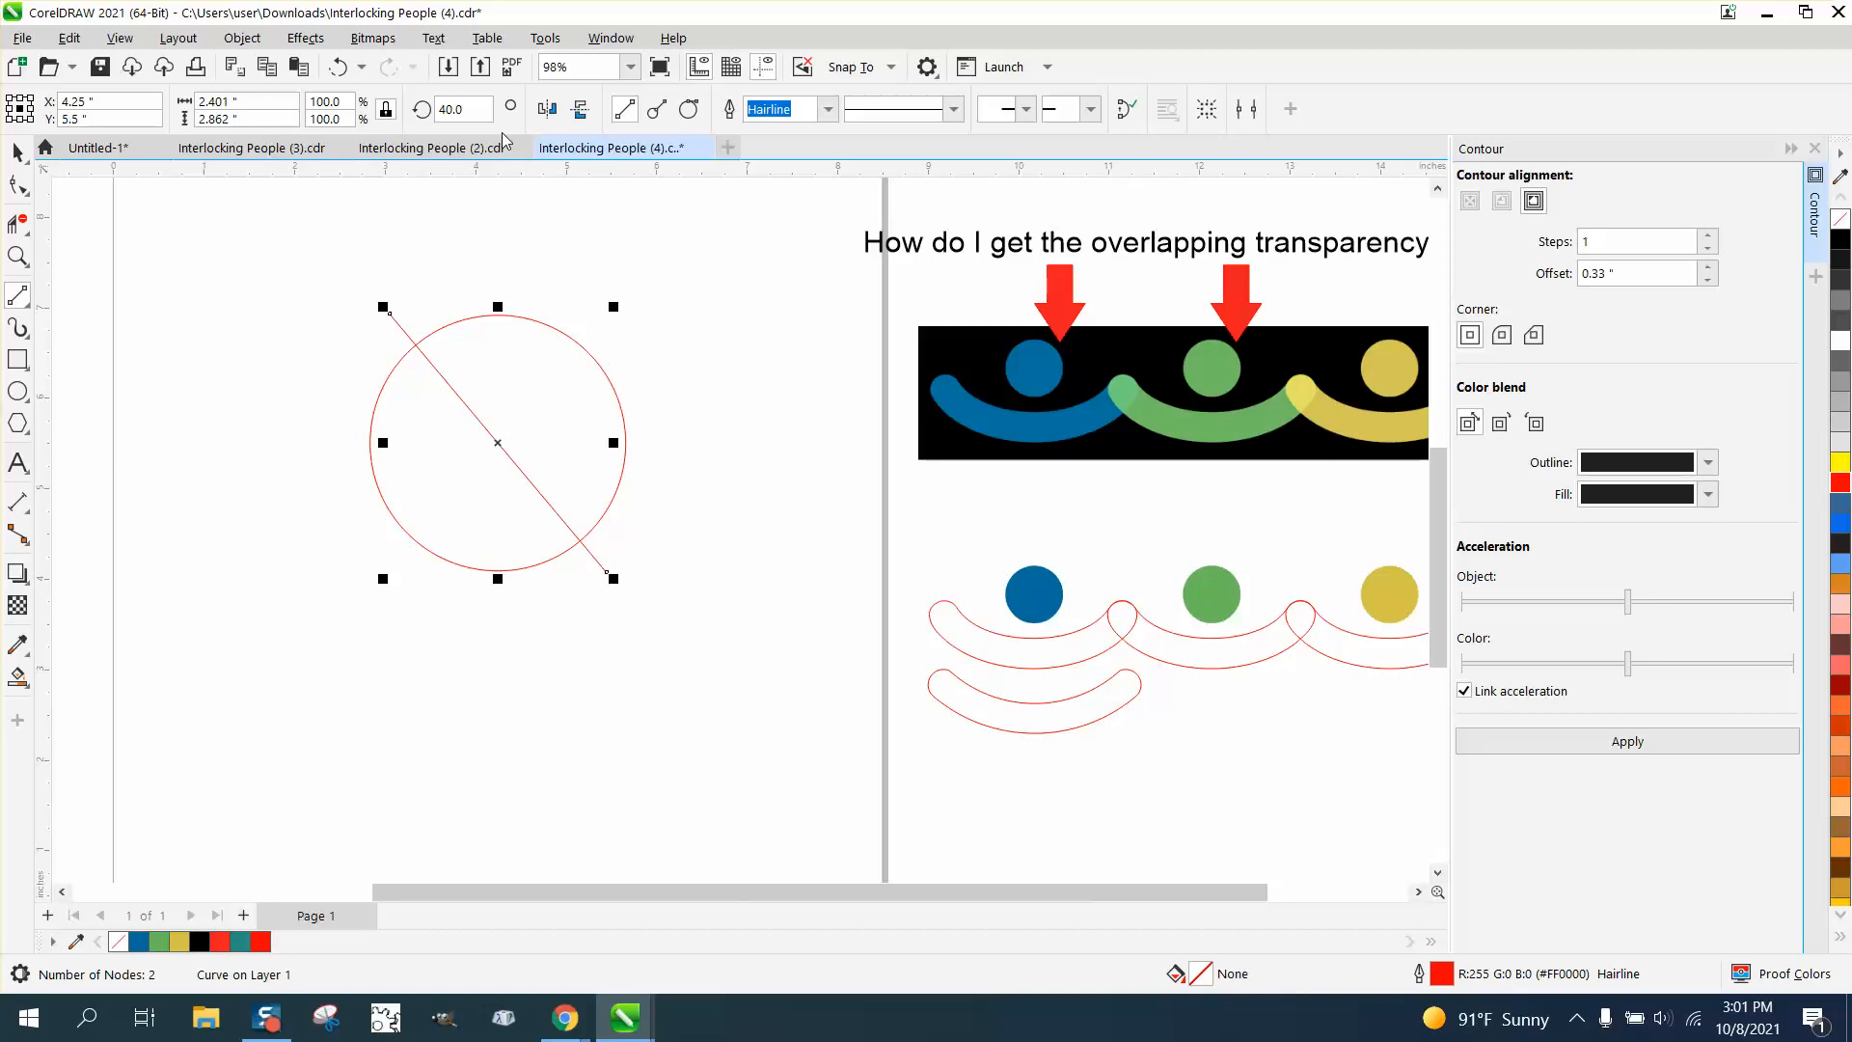
pyautogui.click(554, 113)
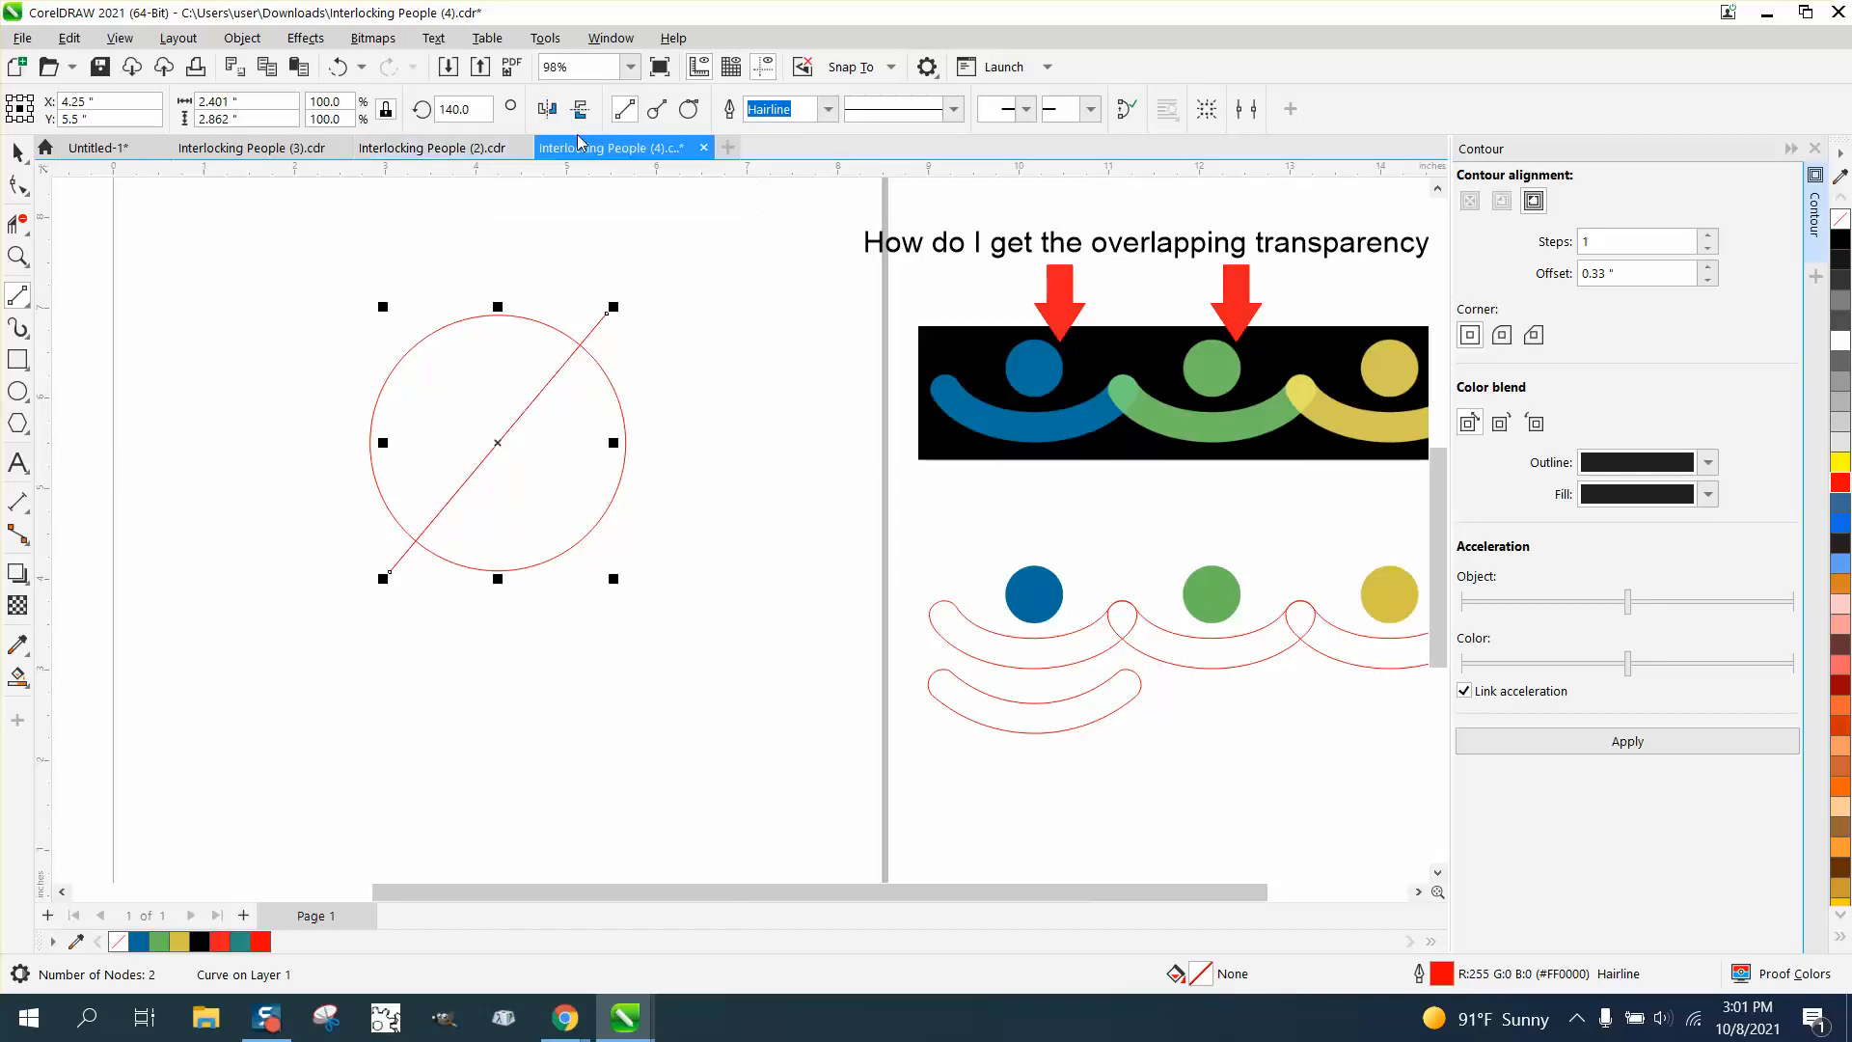
pyautogui.click(547, 113)
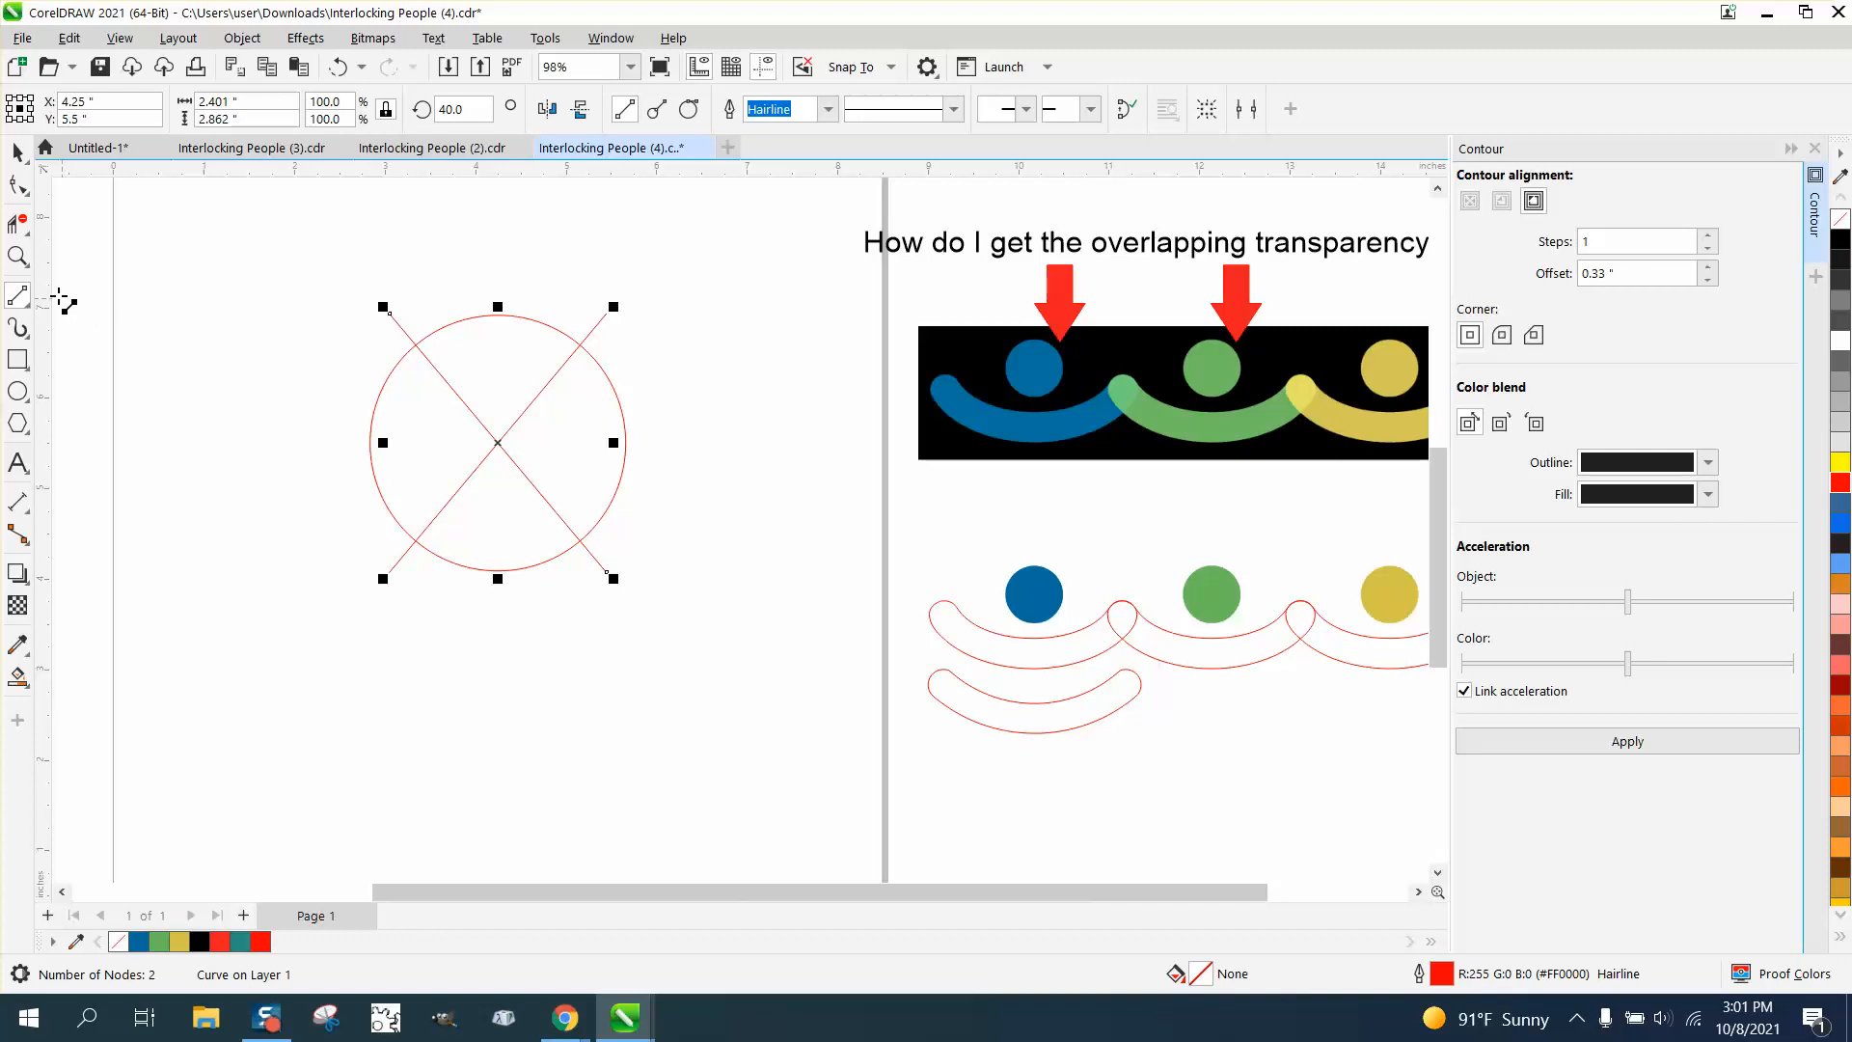
# Step: Use Virtual Segment Delete to remove both lines and the rest of the circle, leaving only the lower arc between the lines
pyautogui.click(17, 223)
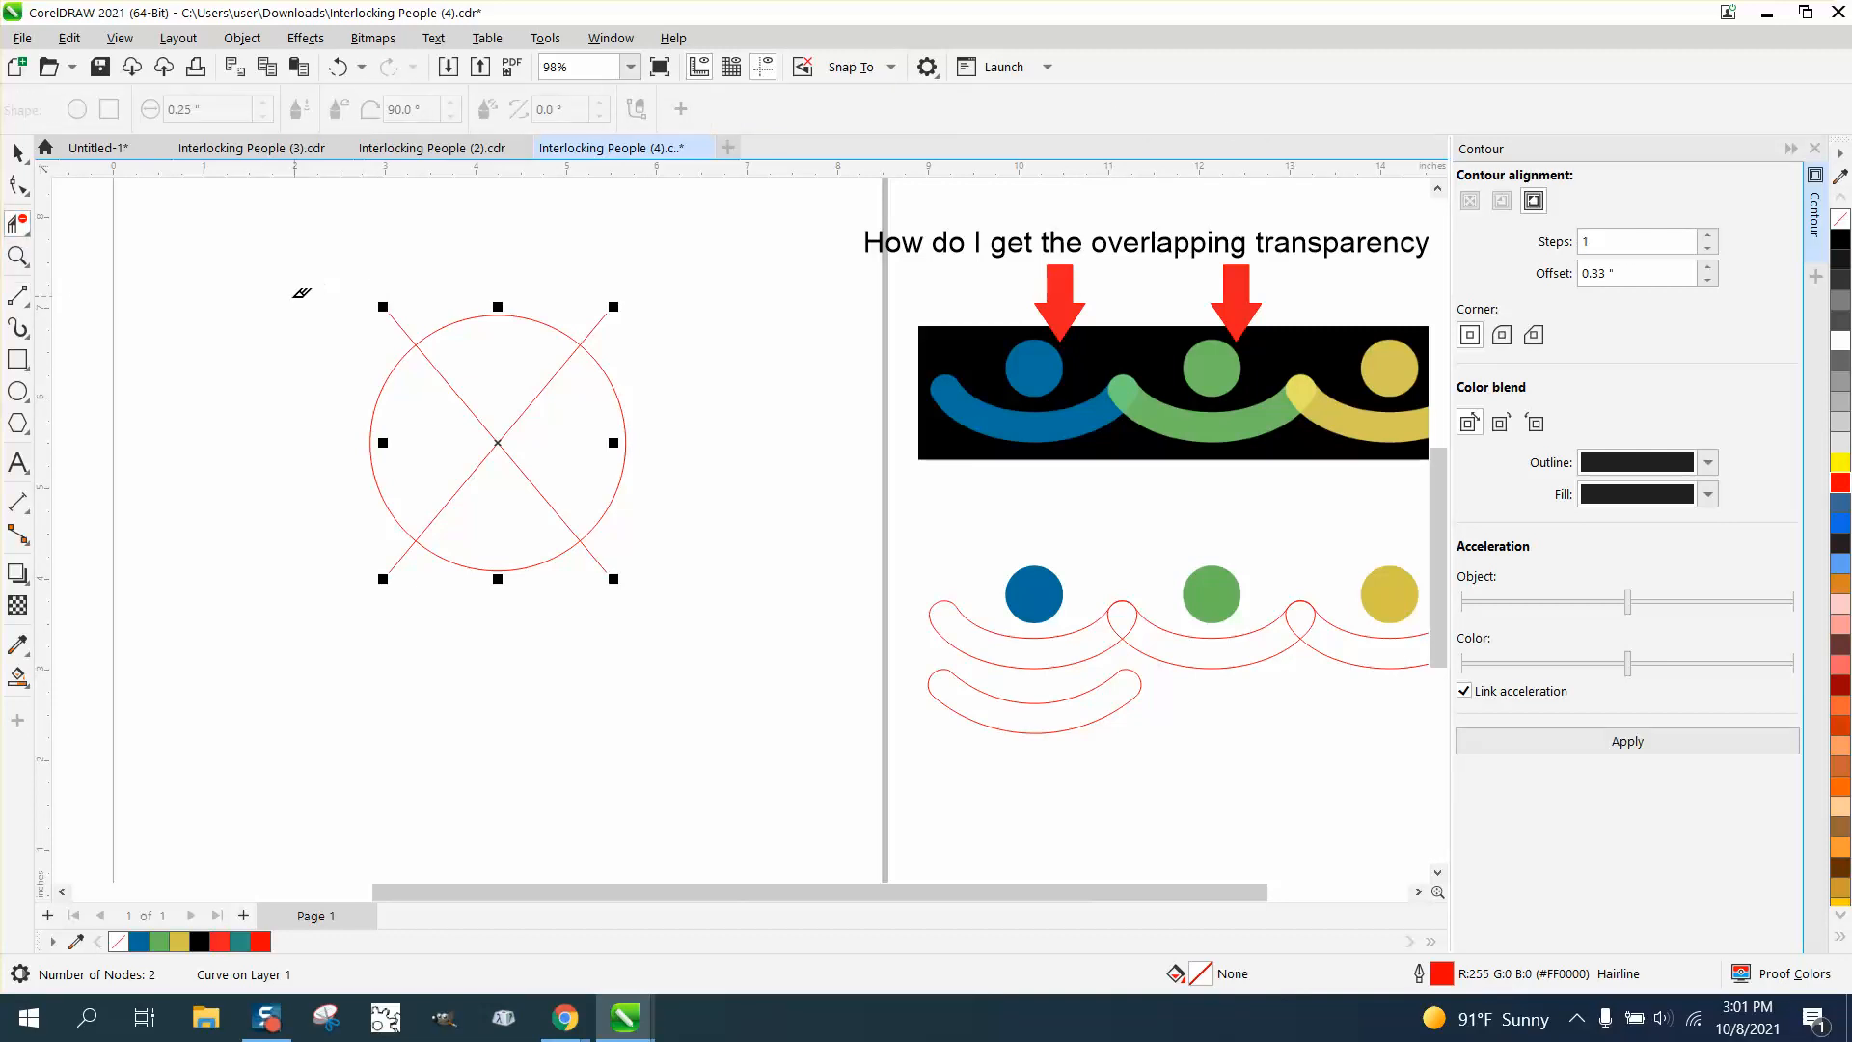
pyautogui.moveTo(292, 302); pyautogui.dragTo(728, 367)
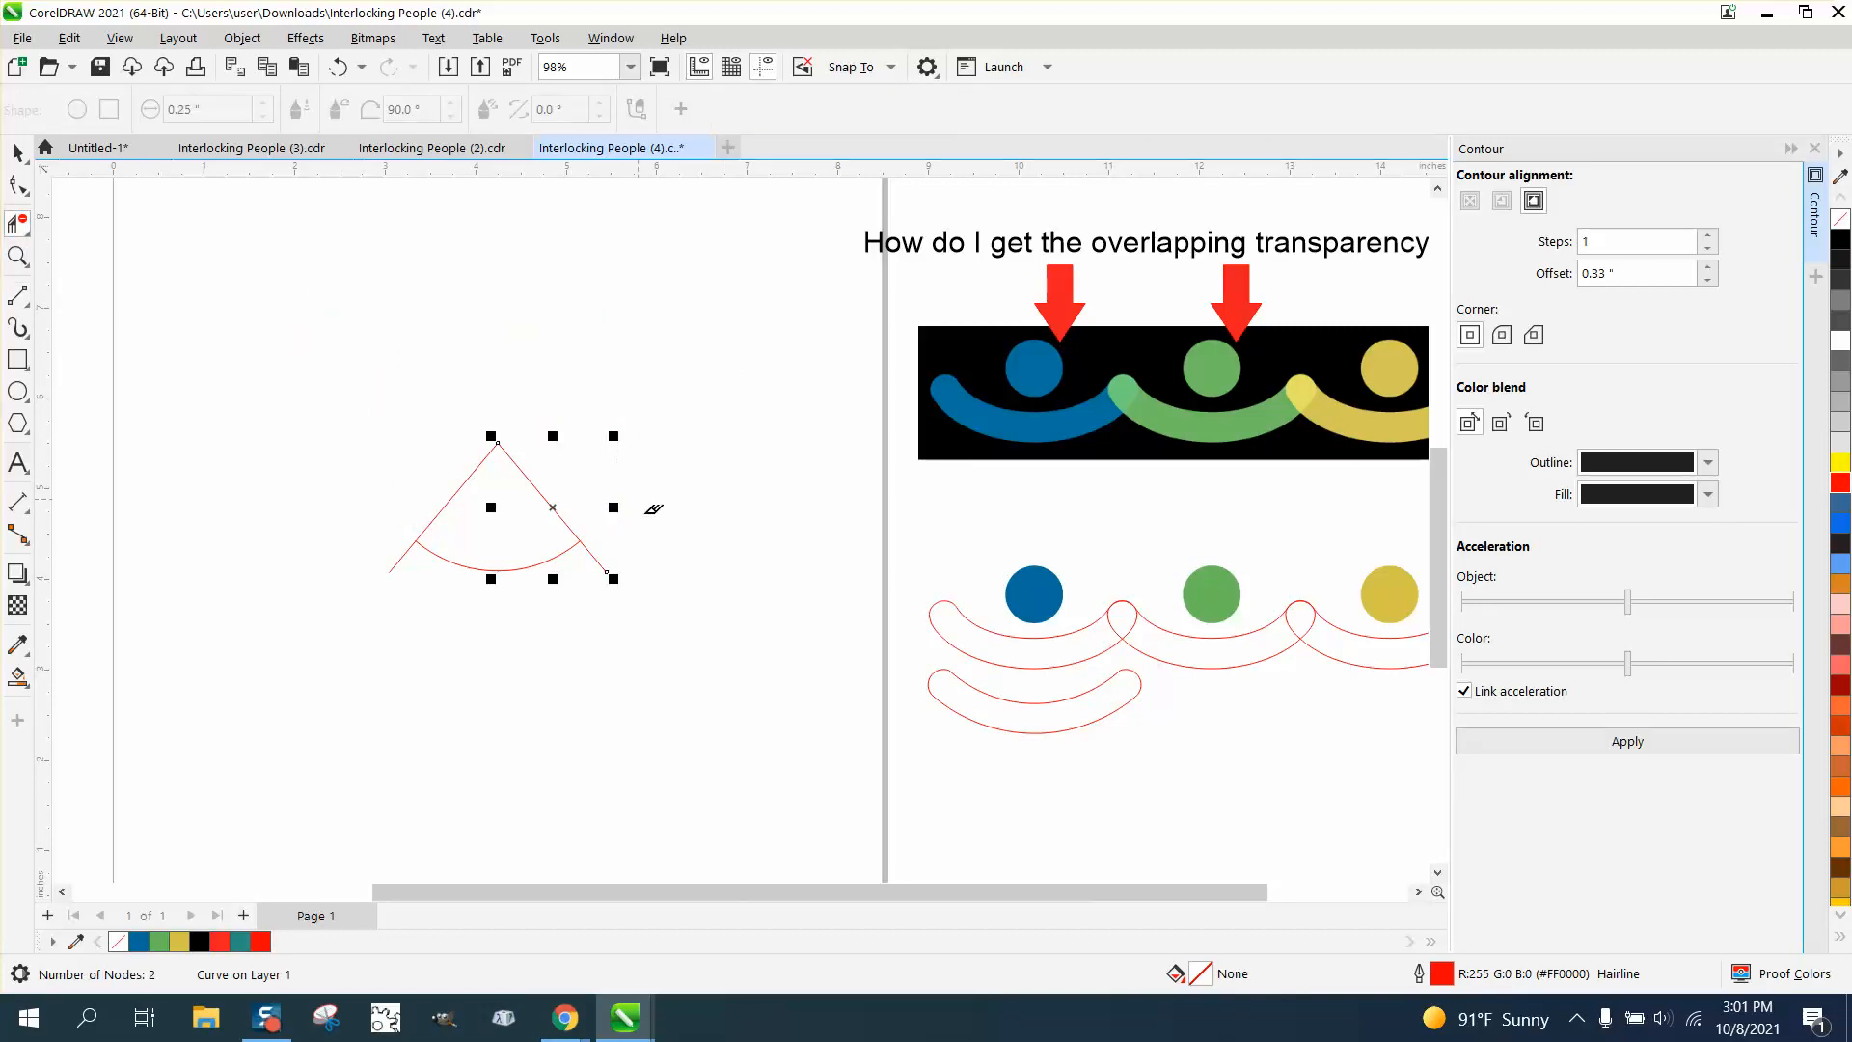
pyautogui.moveTo(632, 471); pyautogui.dragTo(413, 542)
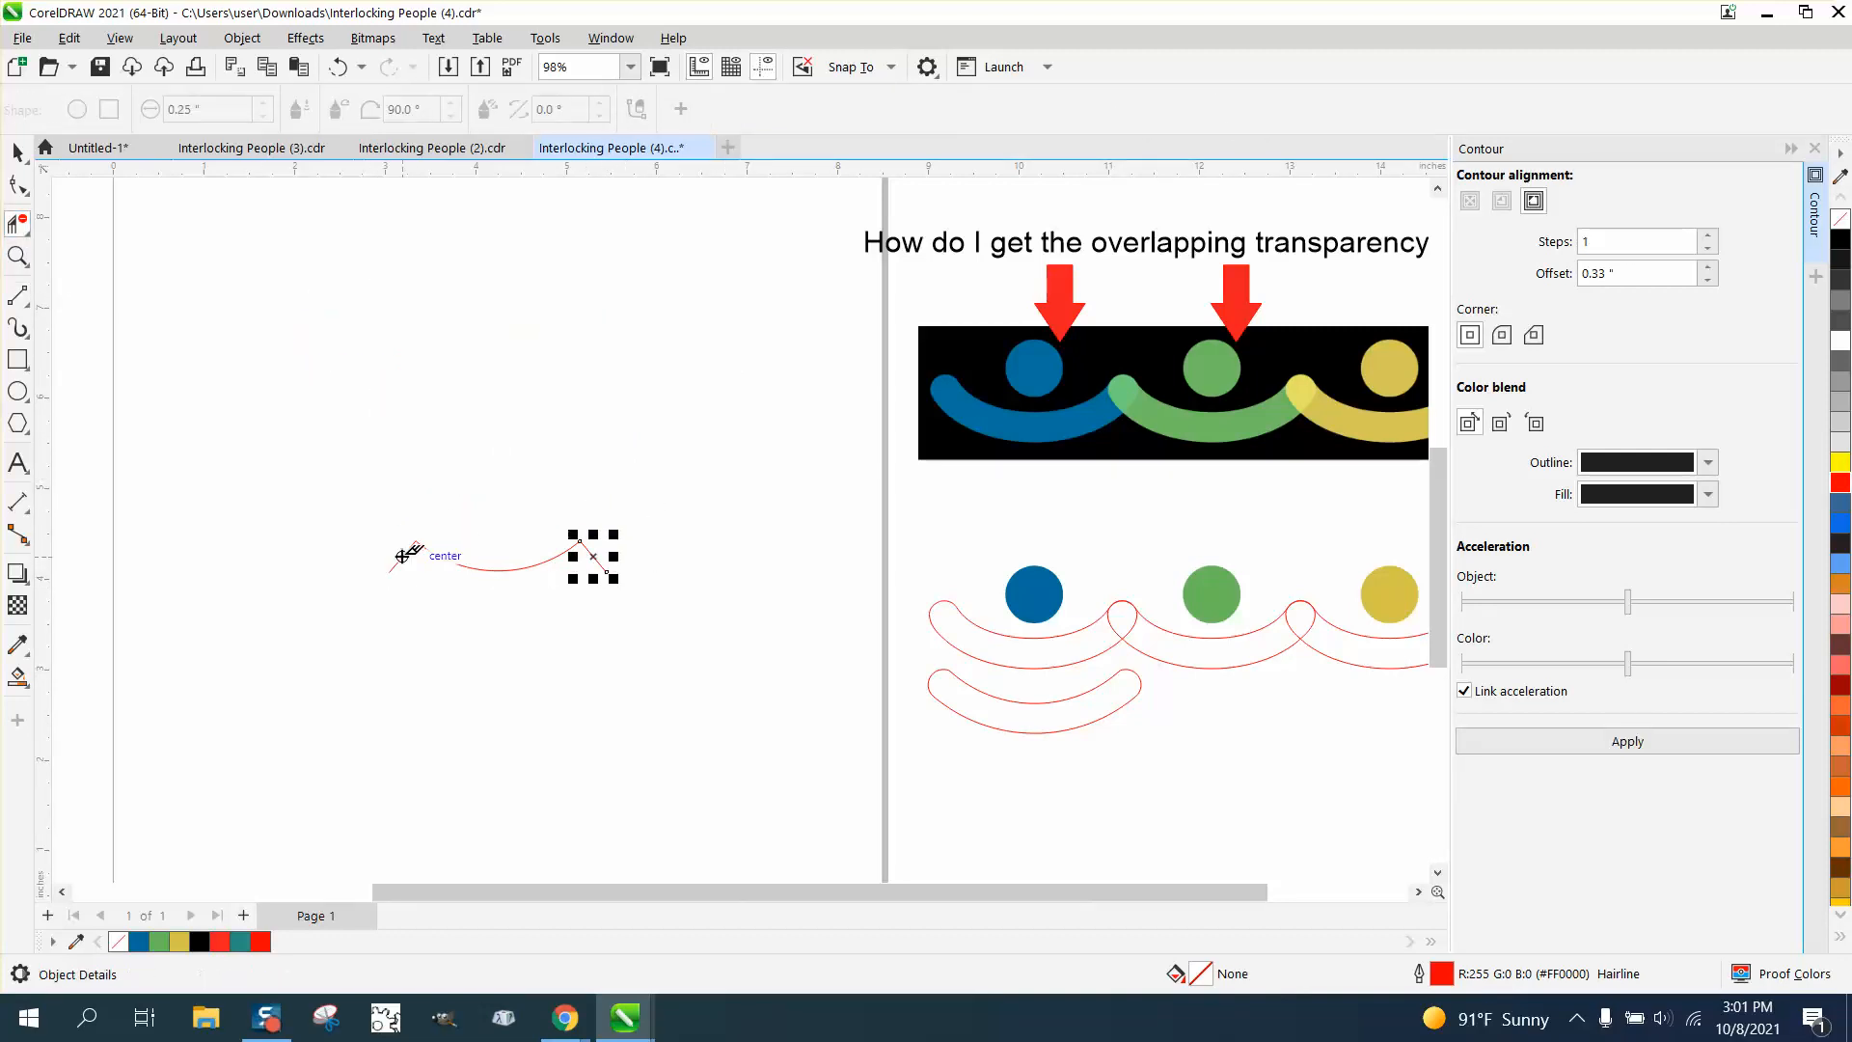
pyautogui.click(402, 556)
pyautogui.click(596, 561)
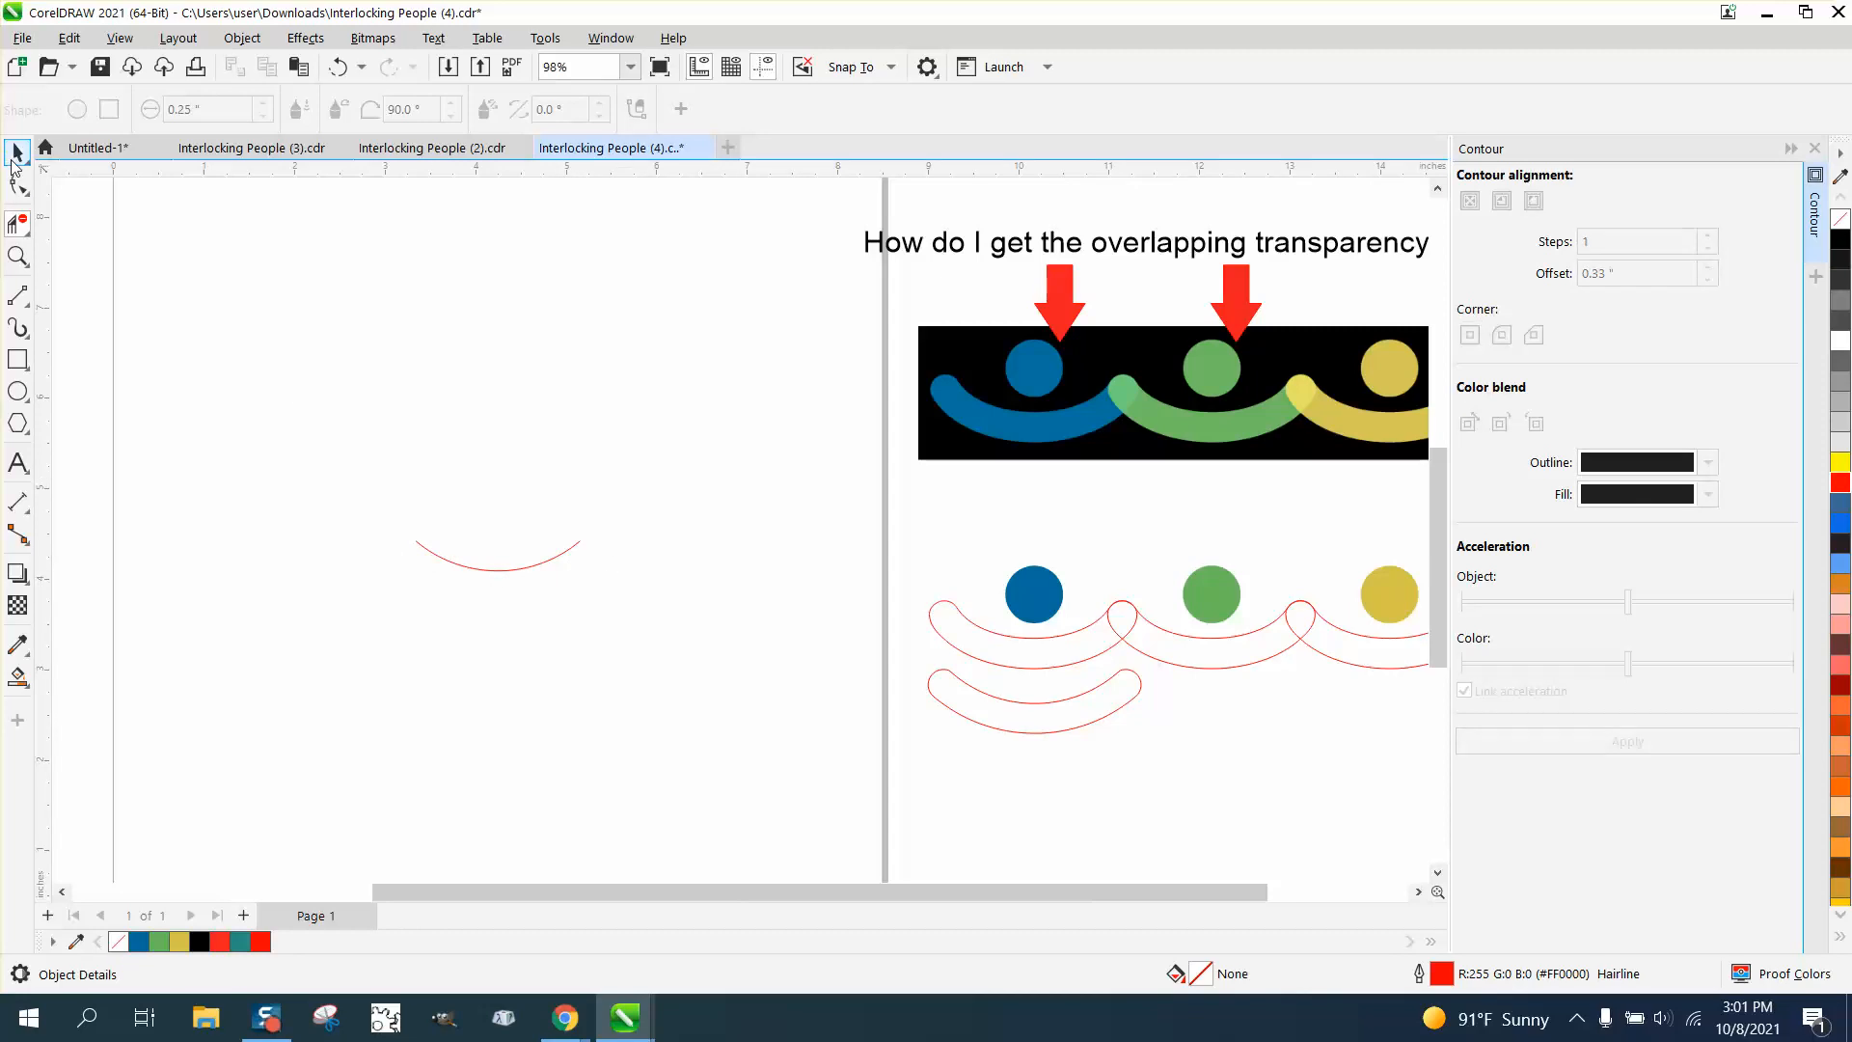
# Step: Set the arc's outline width to 0.33 inches with round line caps
pyautogui.click(13, 158)
pyautogui.click(506, 569)
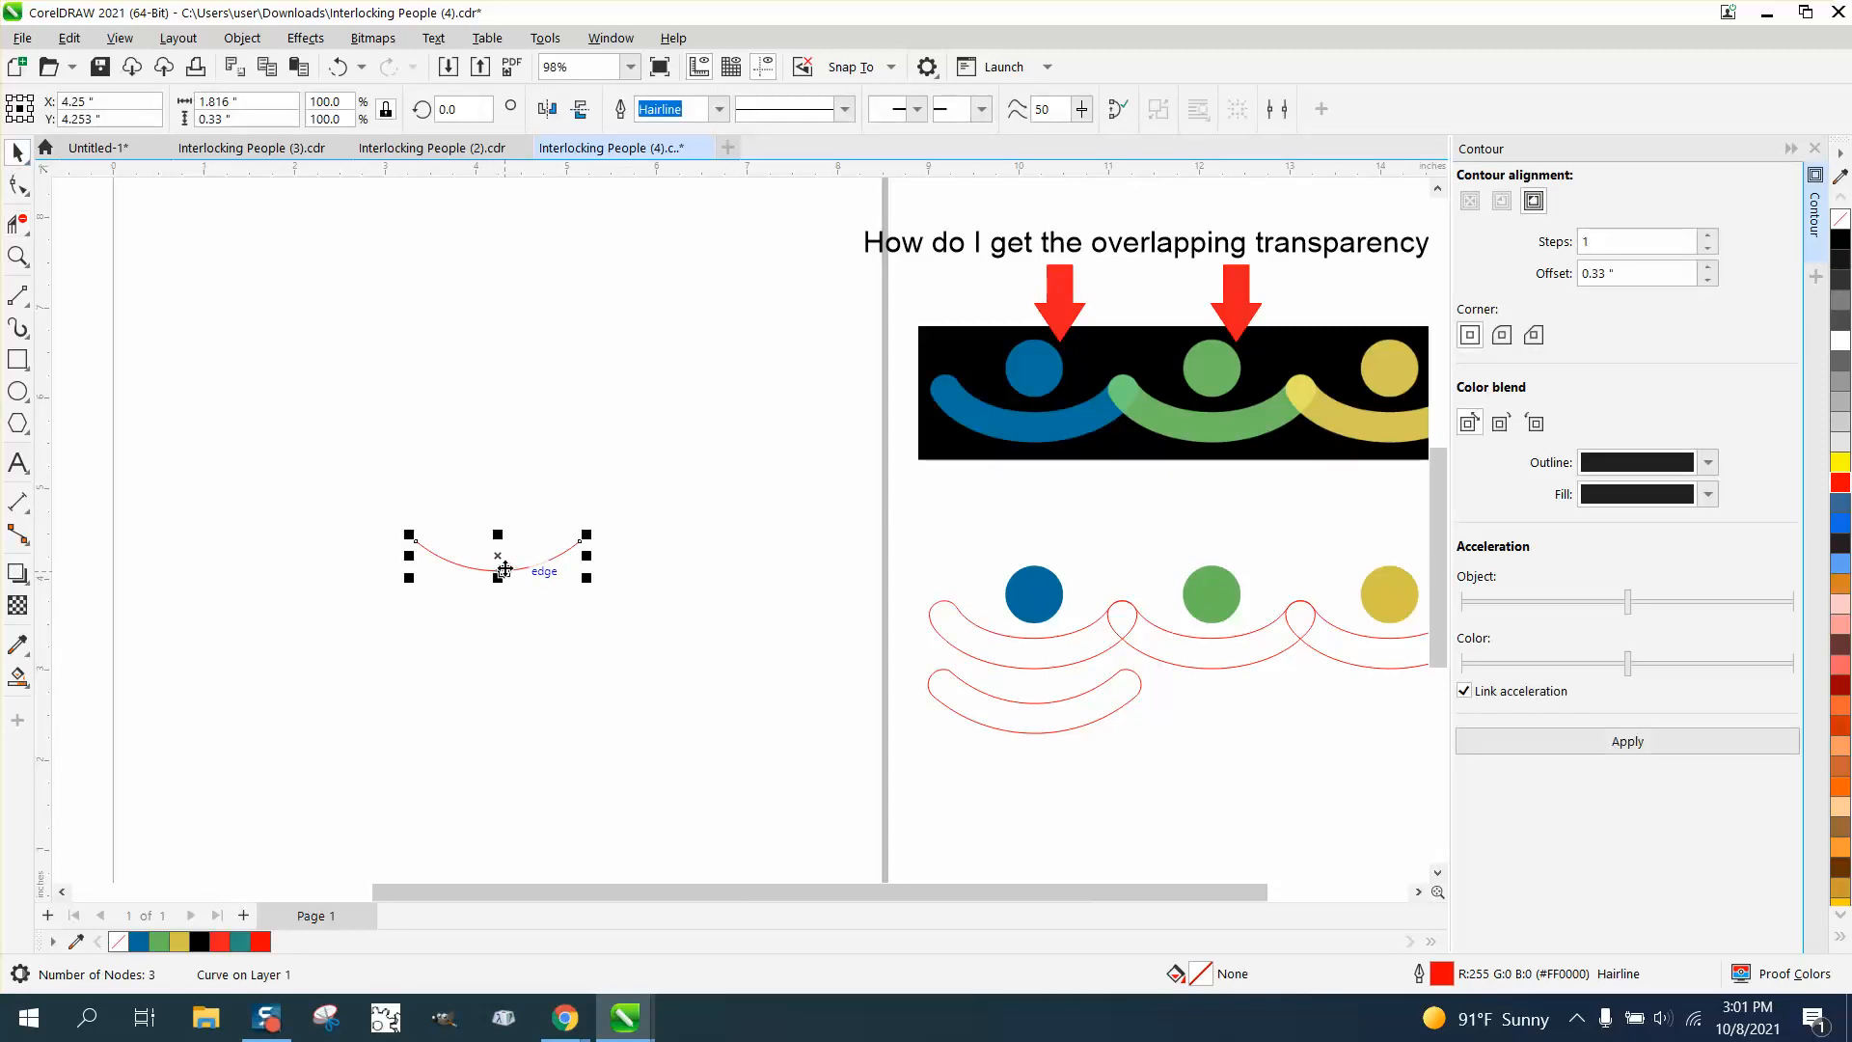
pyautogui.doubleClick(1443, 976)
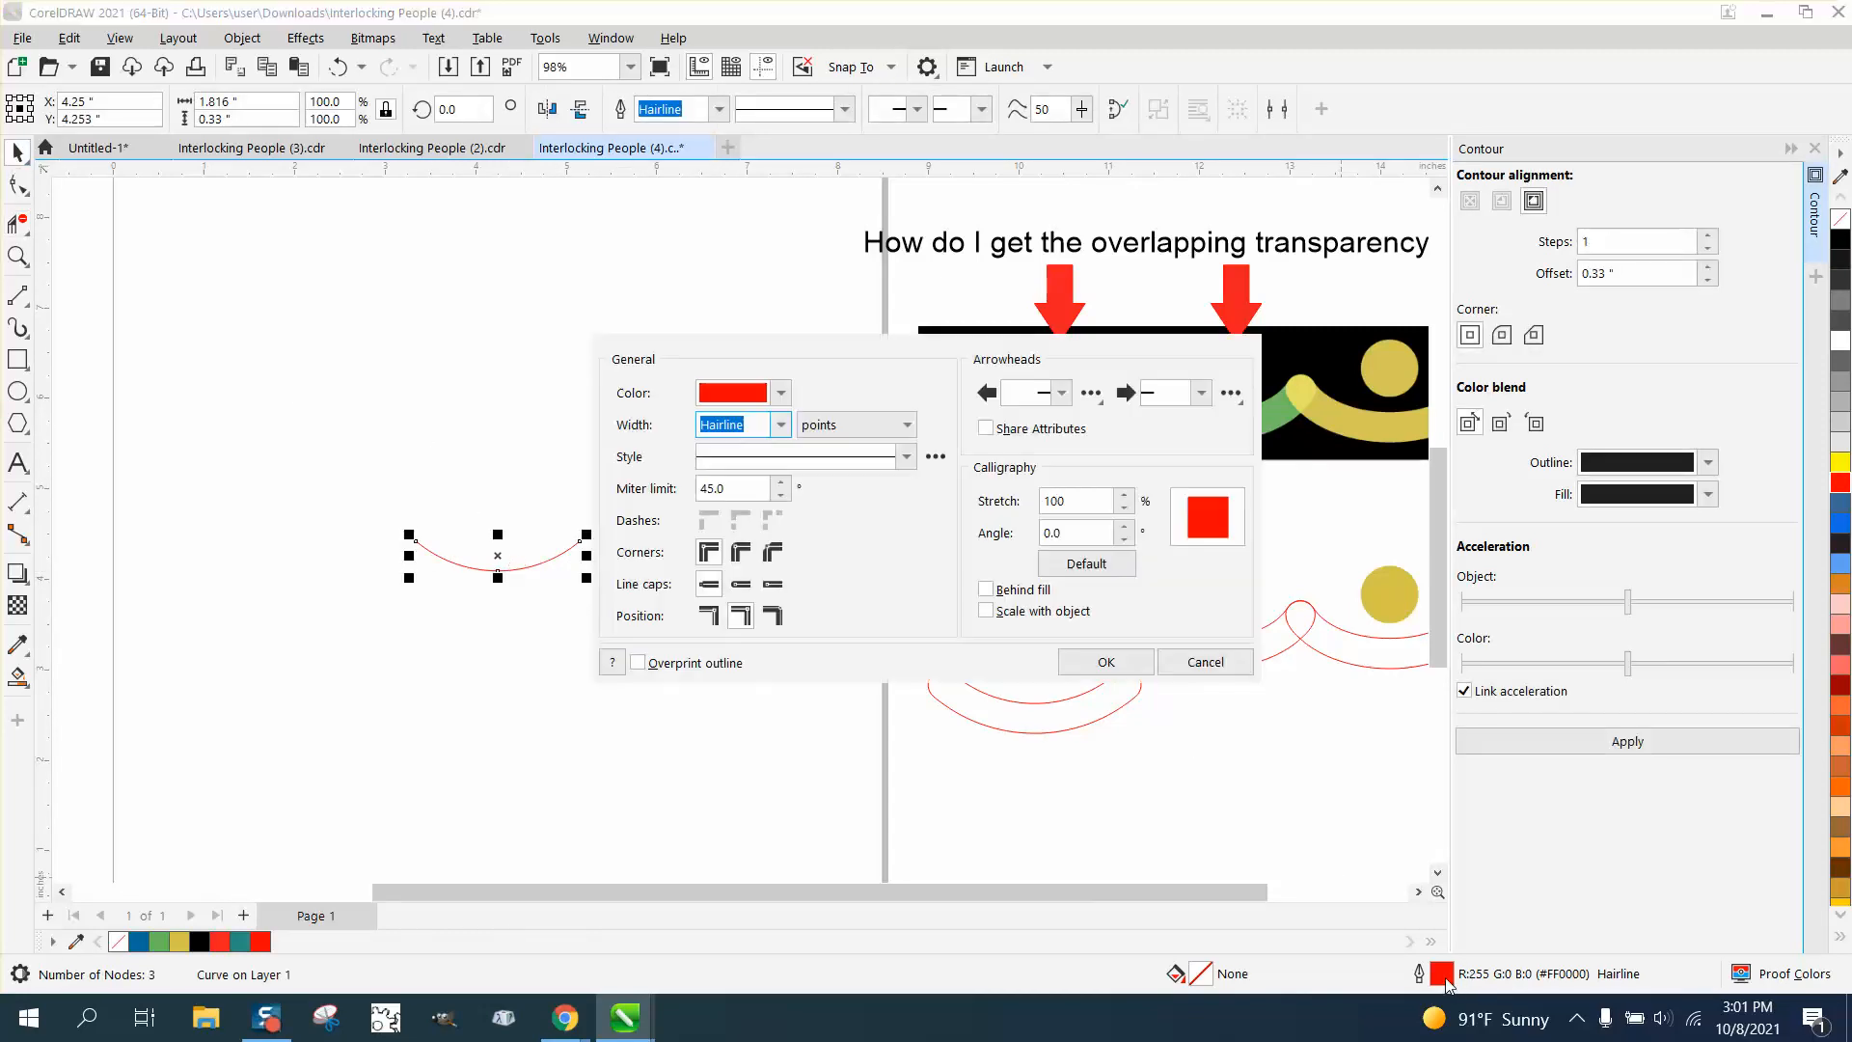
pyautogui.click(908, 425)
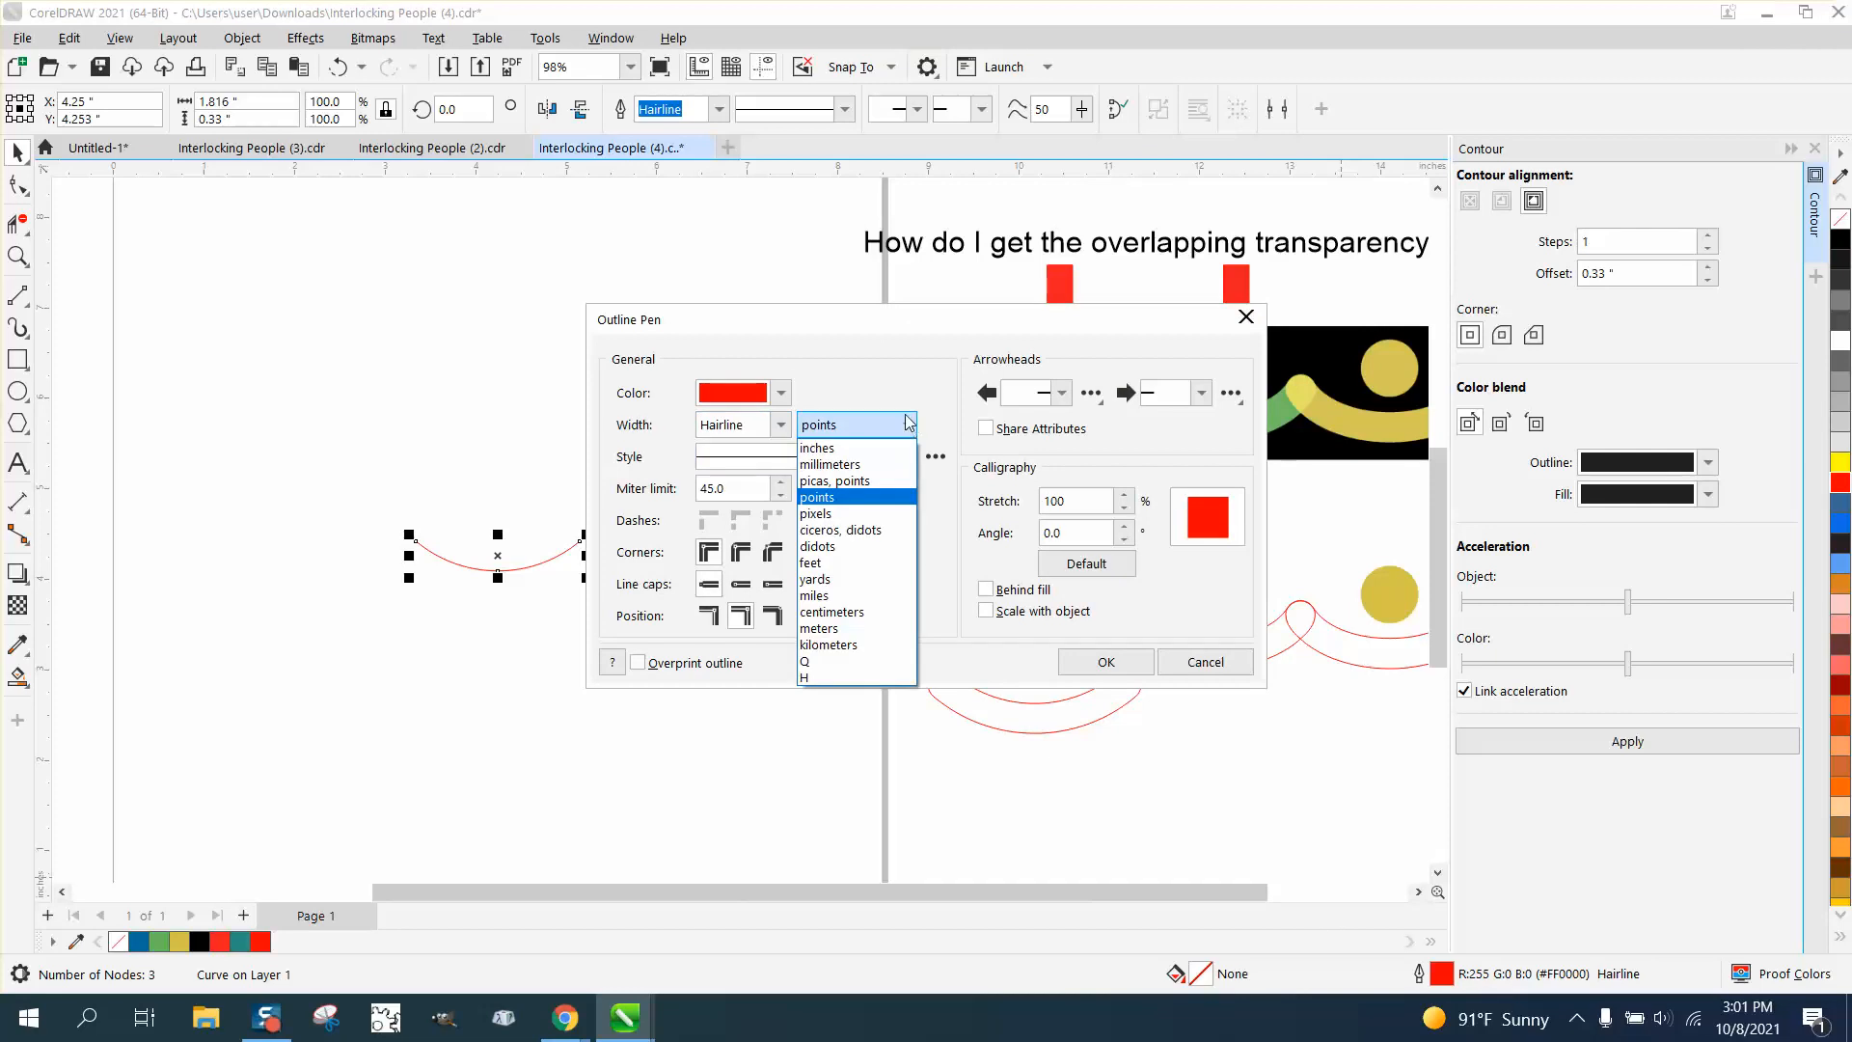
pyautogui.click(825, 450)
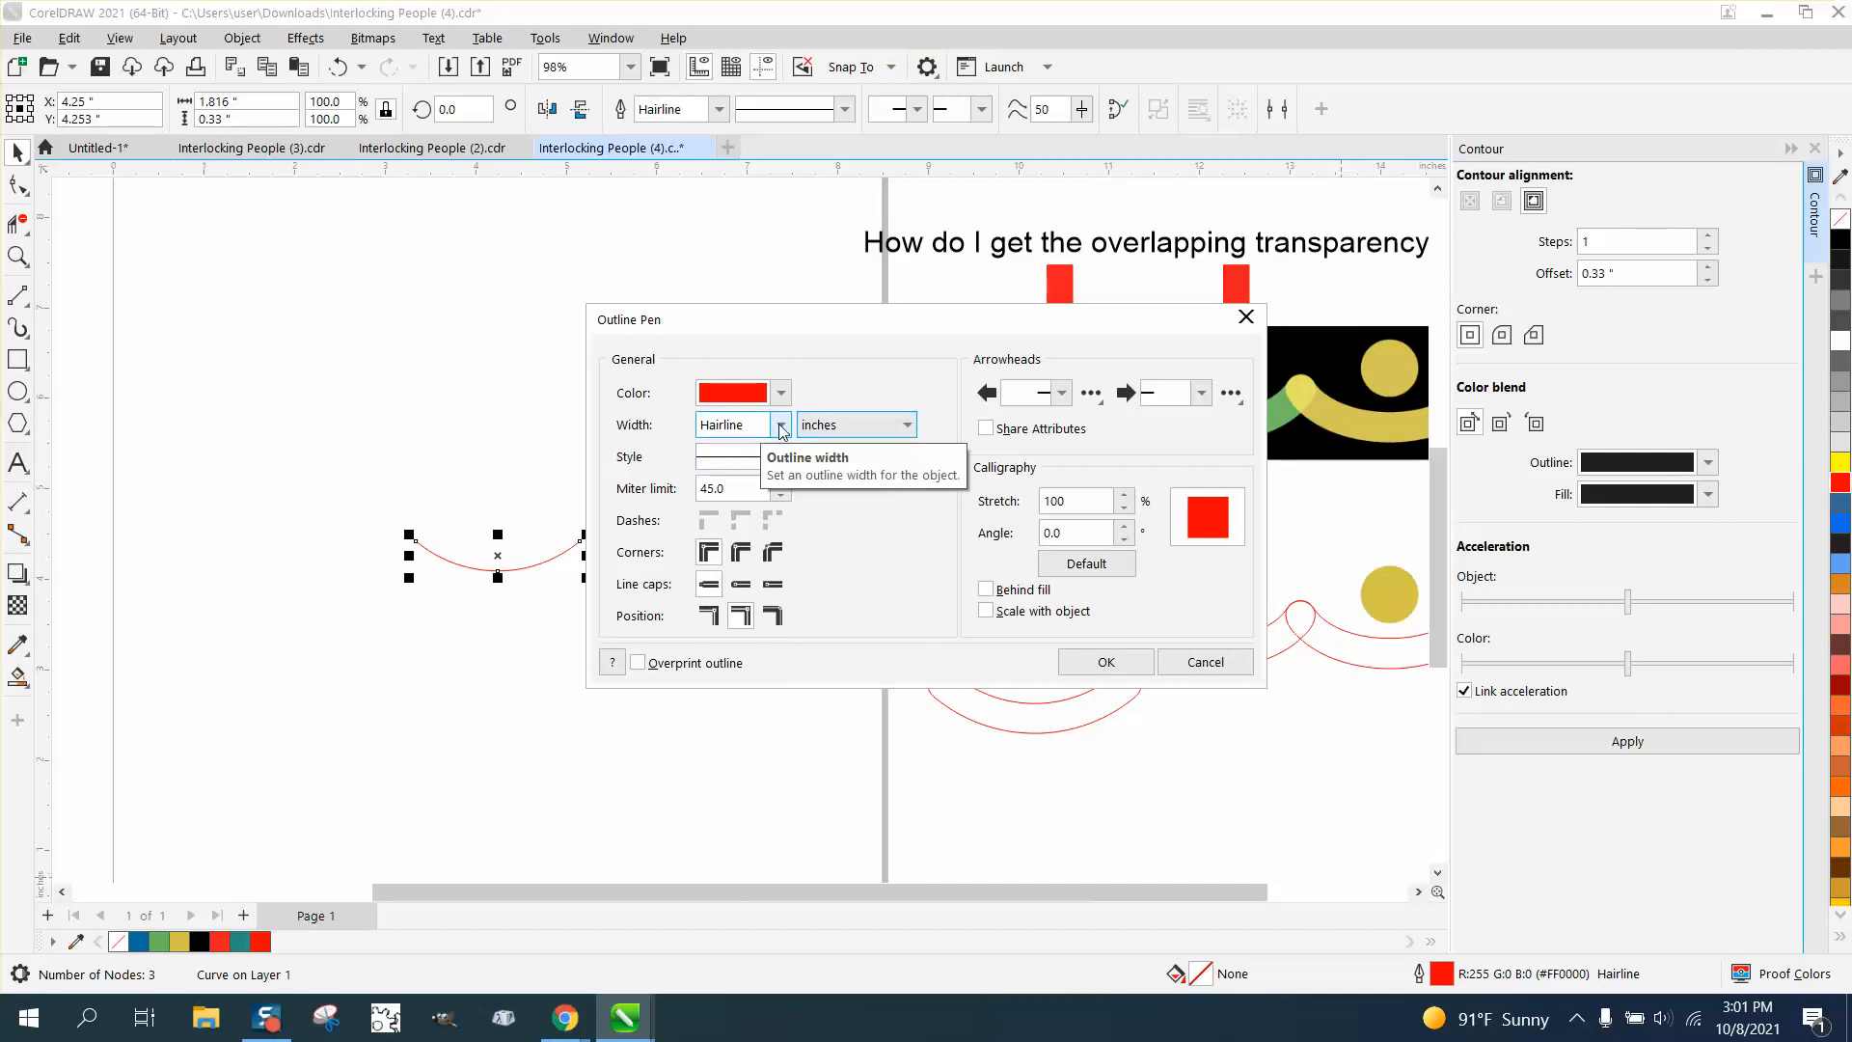
pyautogui.click(781, 426)
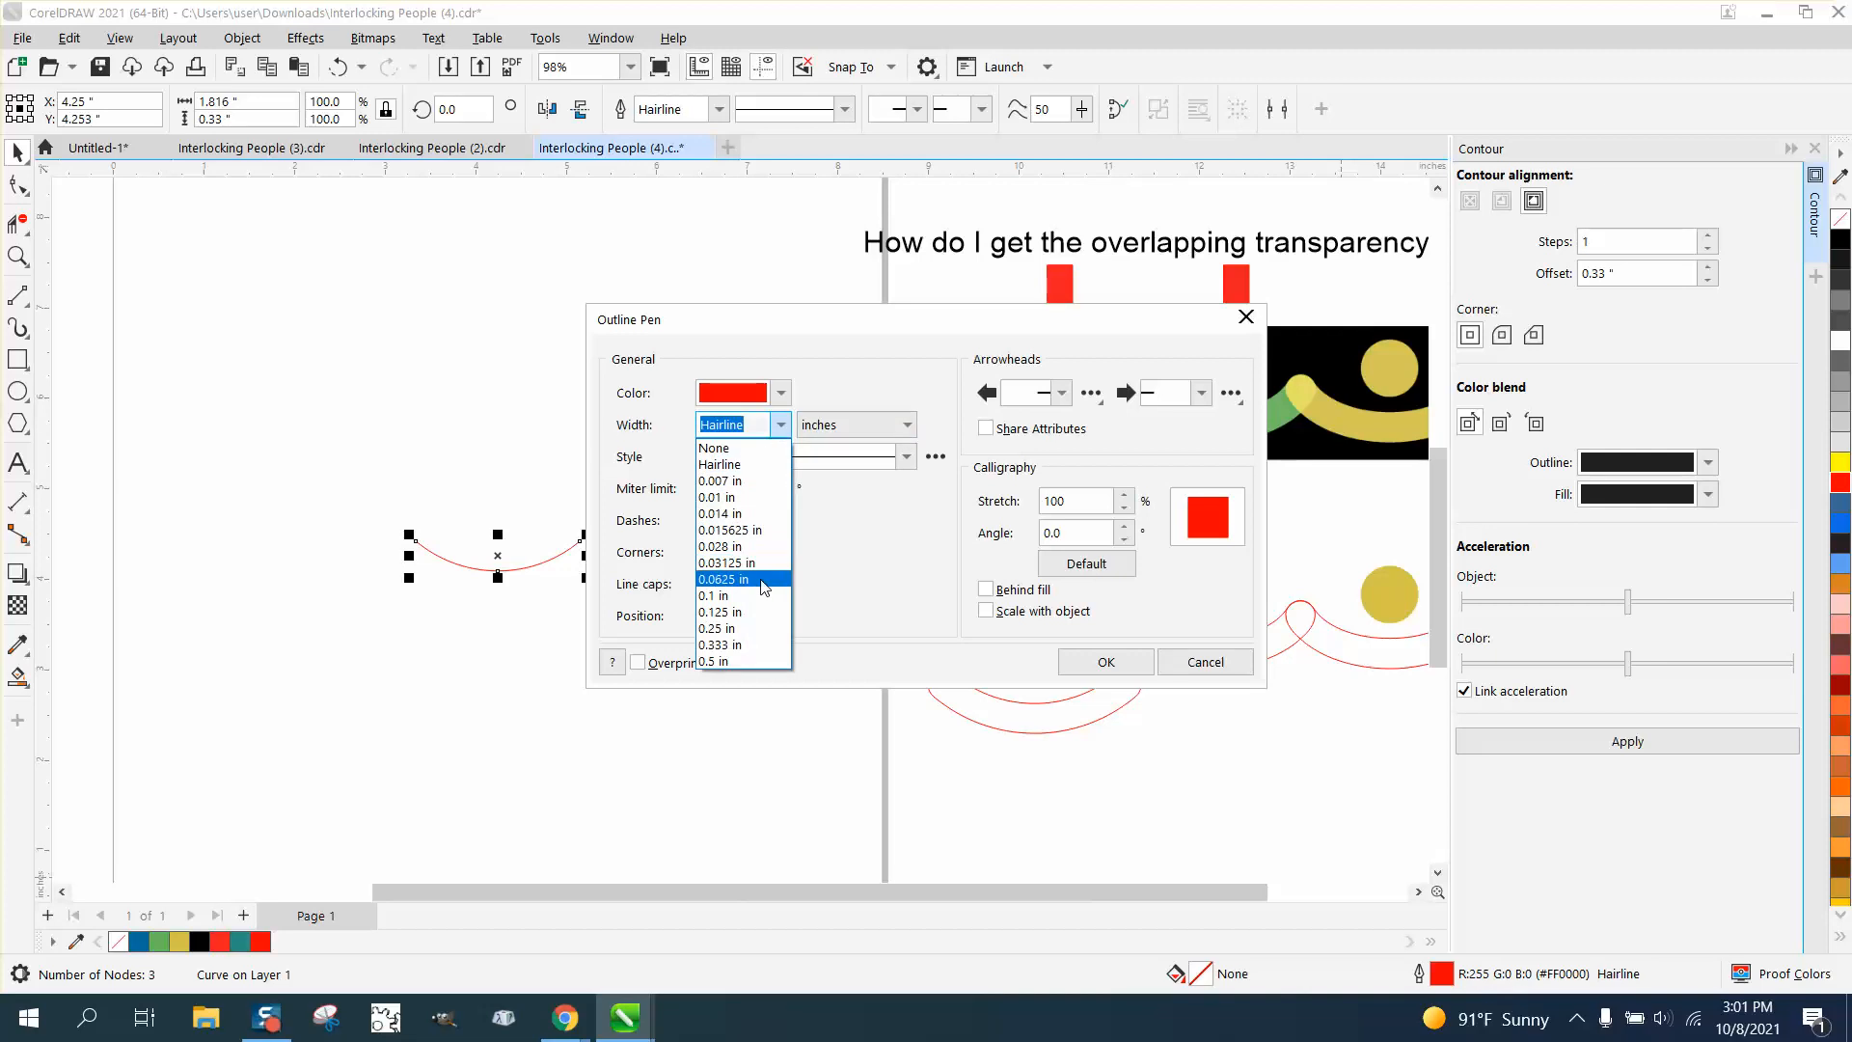
pyautogui.click(760, 424)
pyautogui.write('.3')
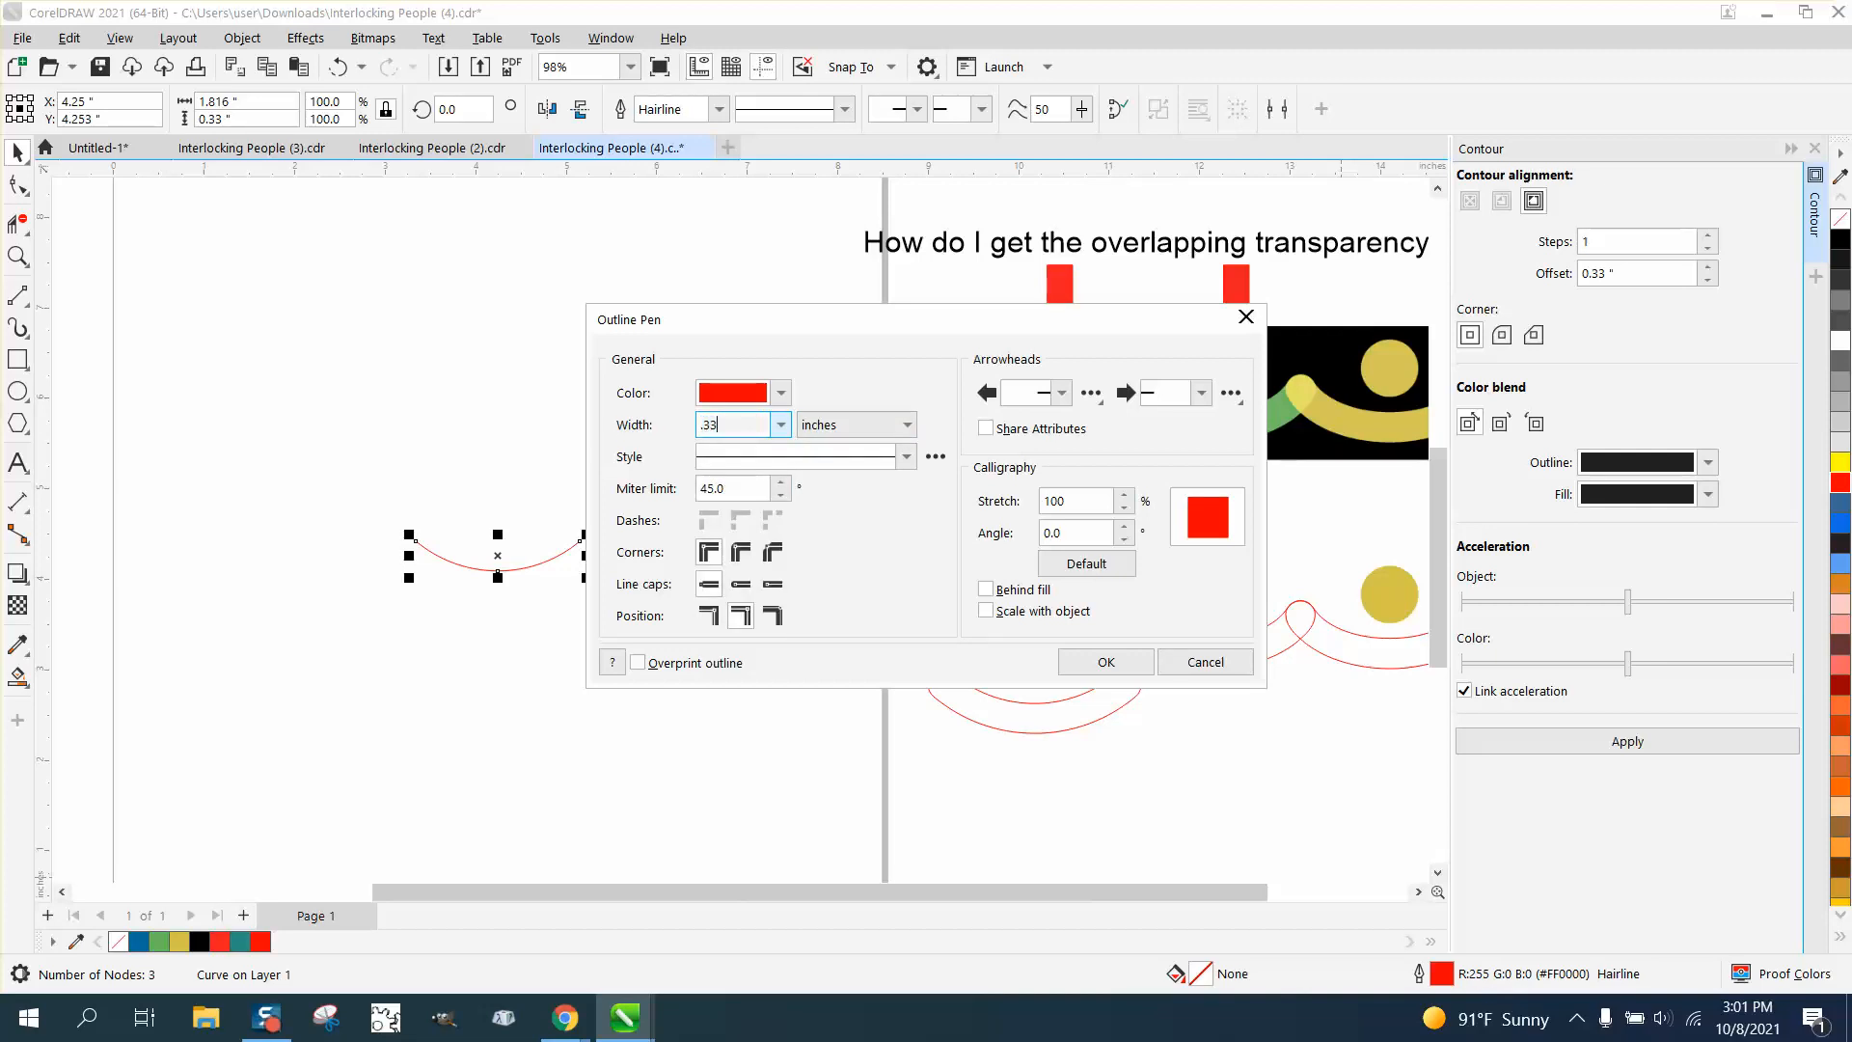
pyautogui.write('3')
pyautogui.click(742, 585)
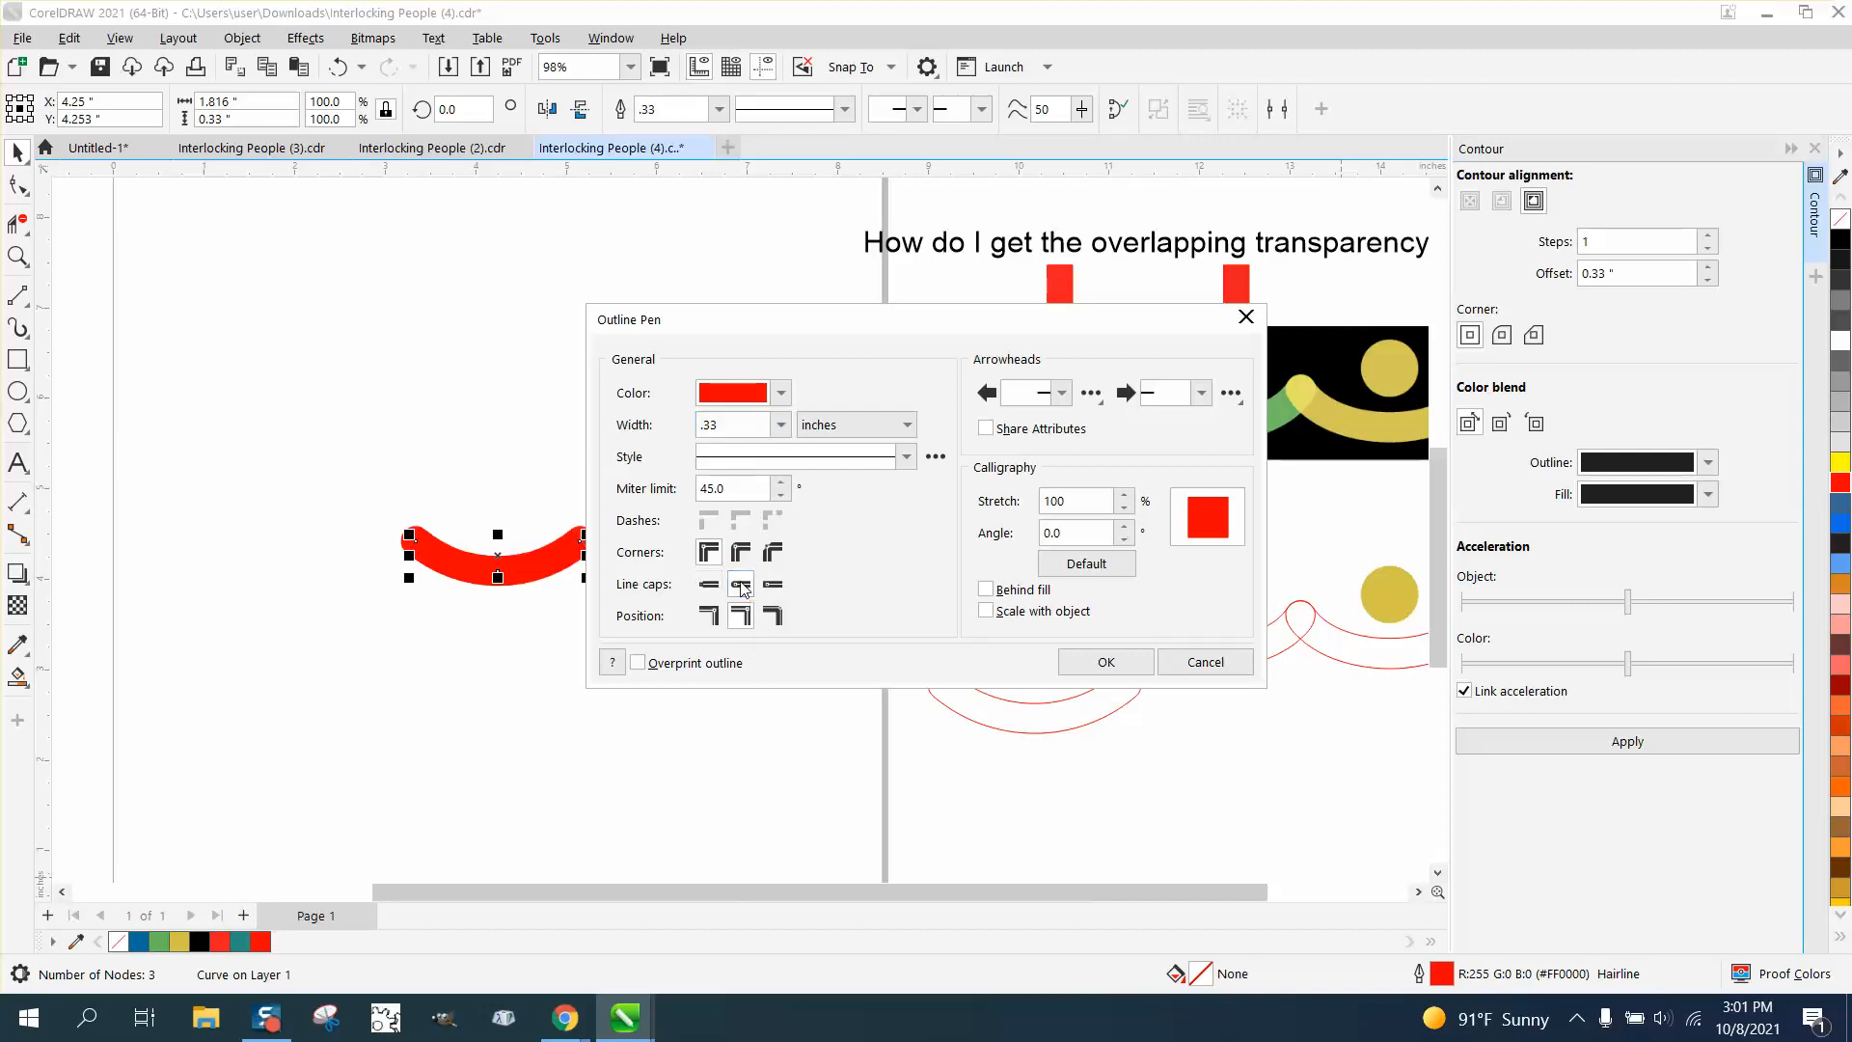
pyautogui.click(1107, 662)
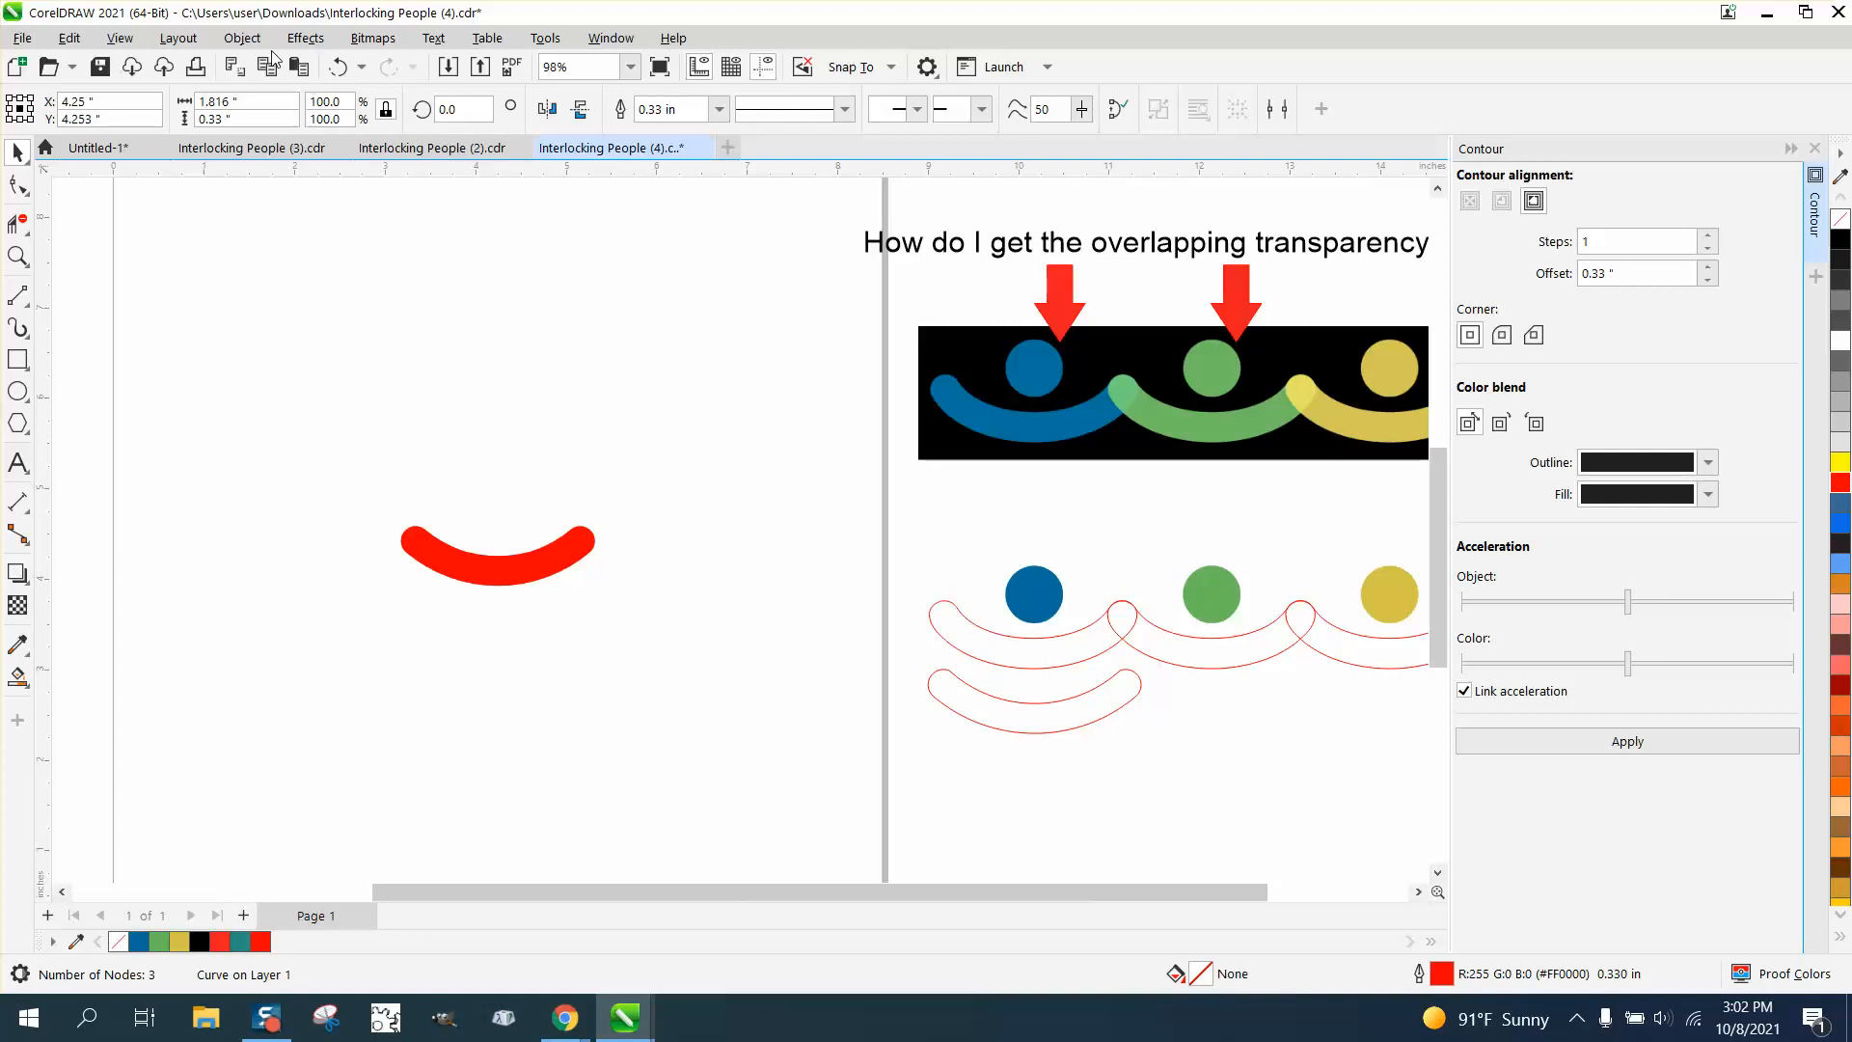
# Step: Convert the arc's thick outline to an object, remove its fill and give it a red outline
pyautogui.click(242, 37)
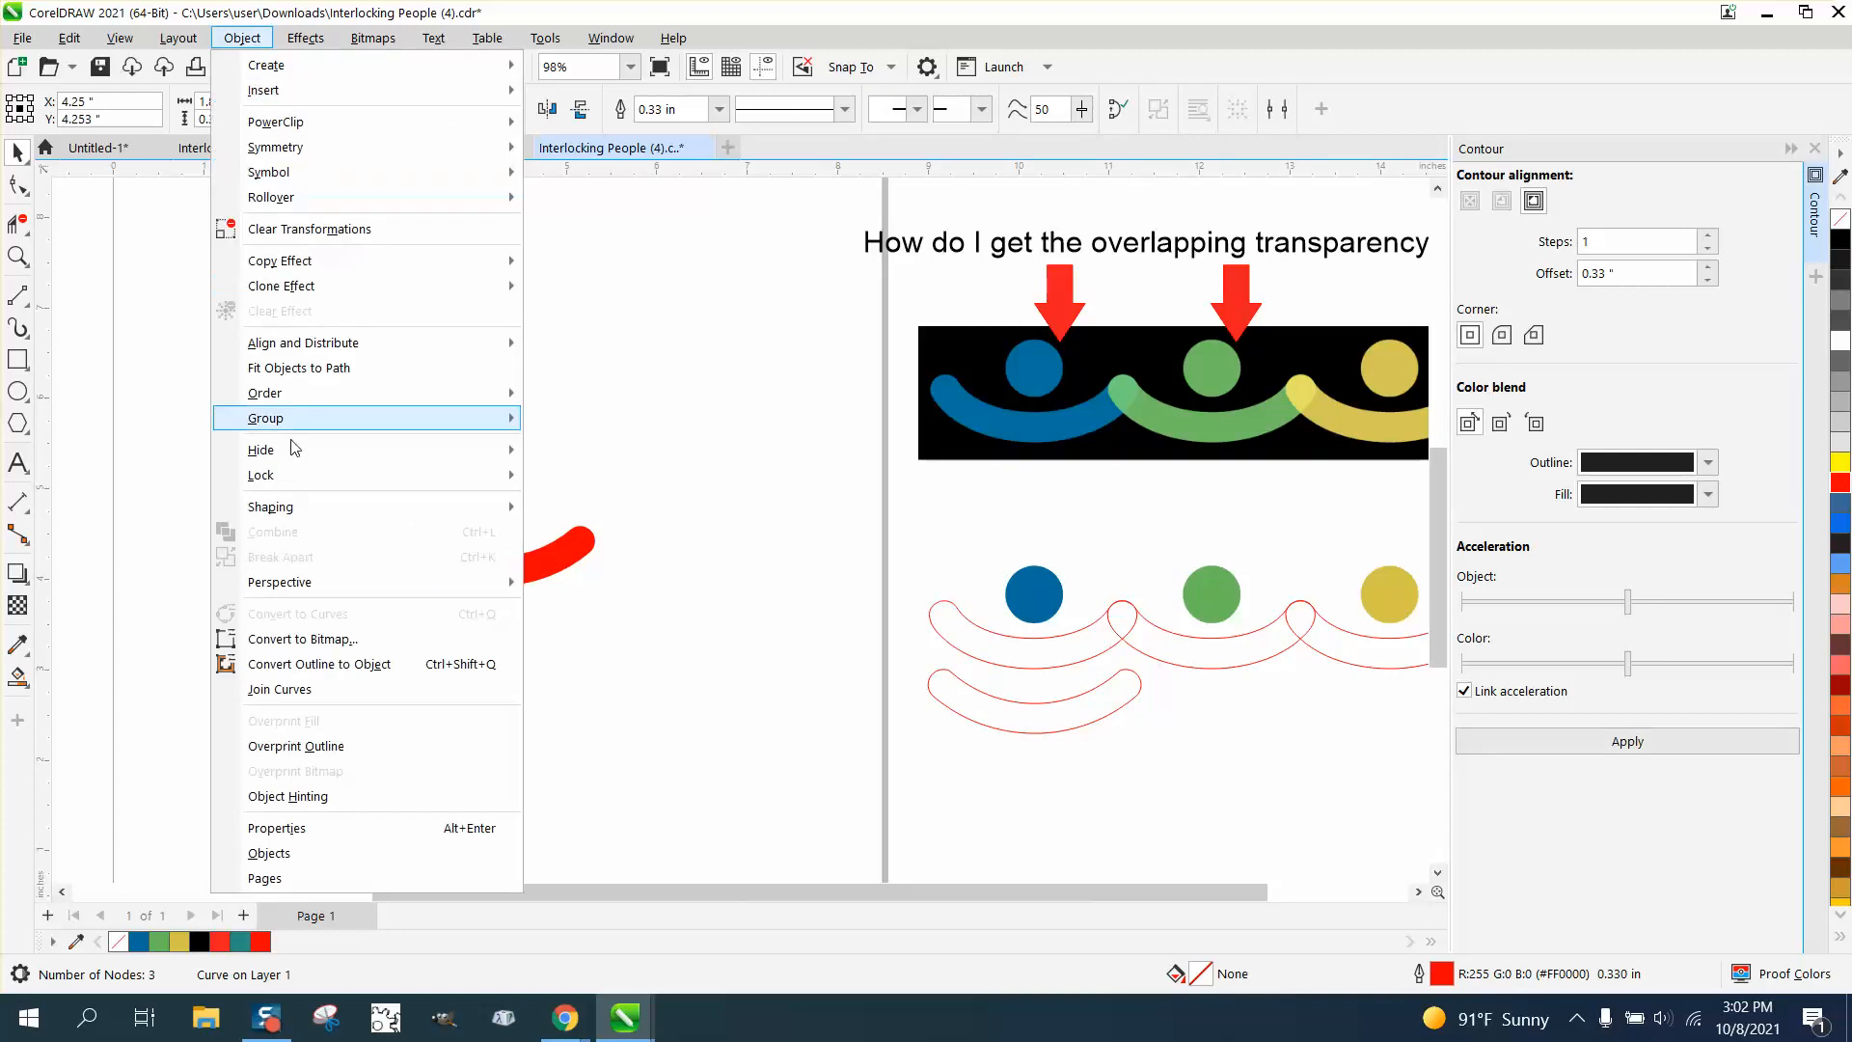
pyautogui.click(305, 666)
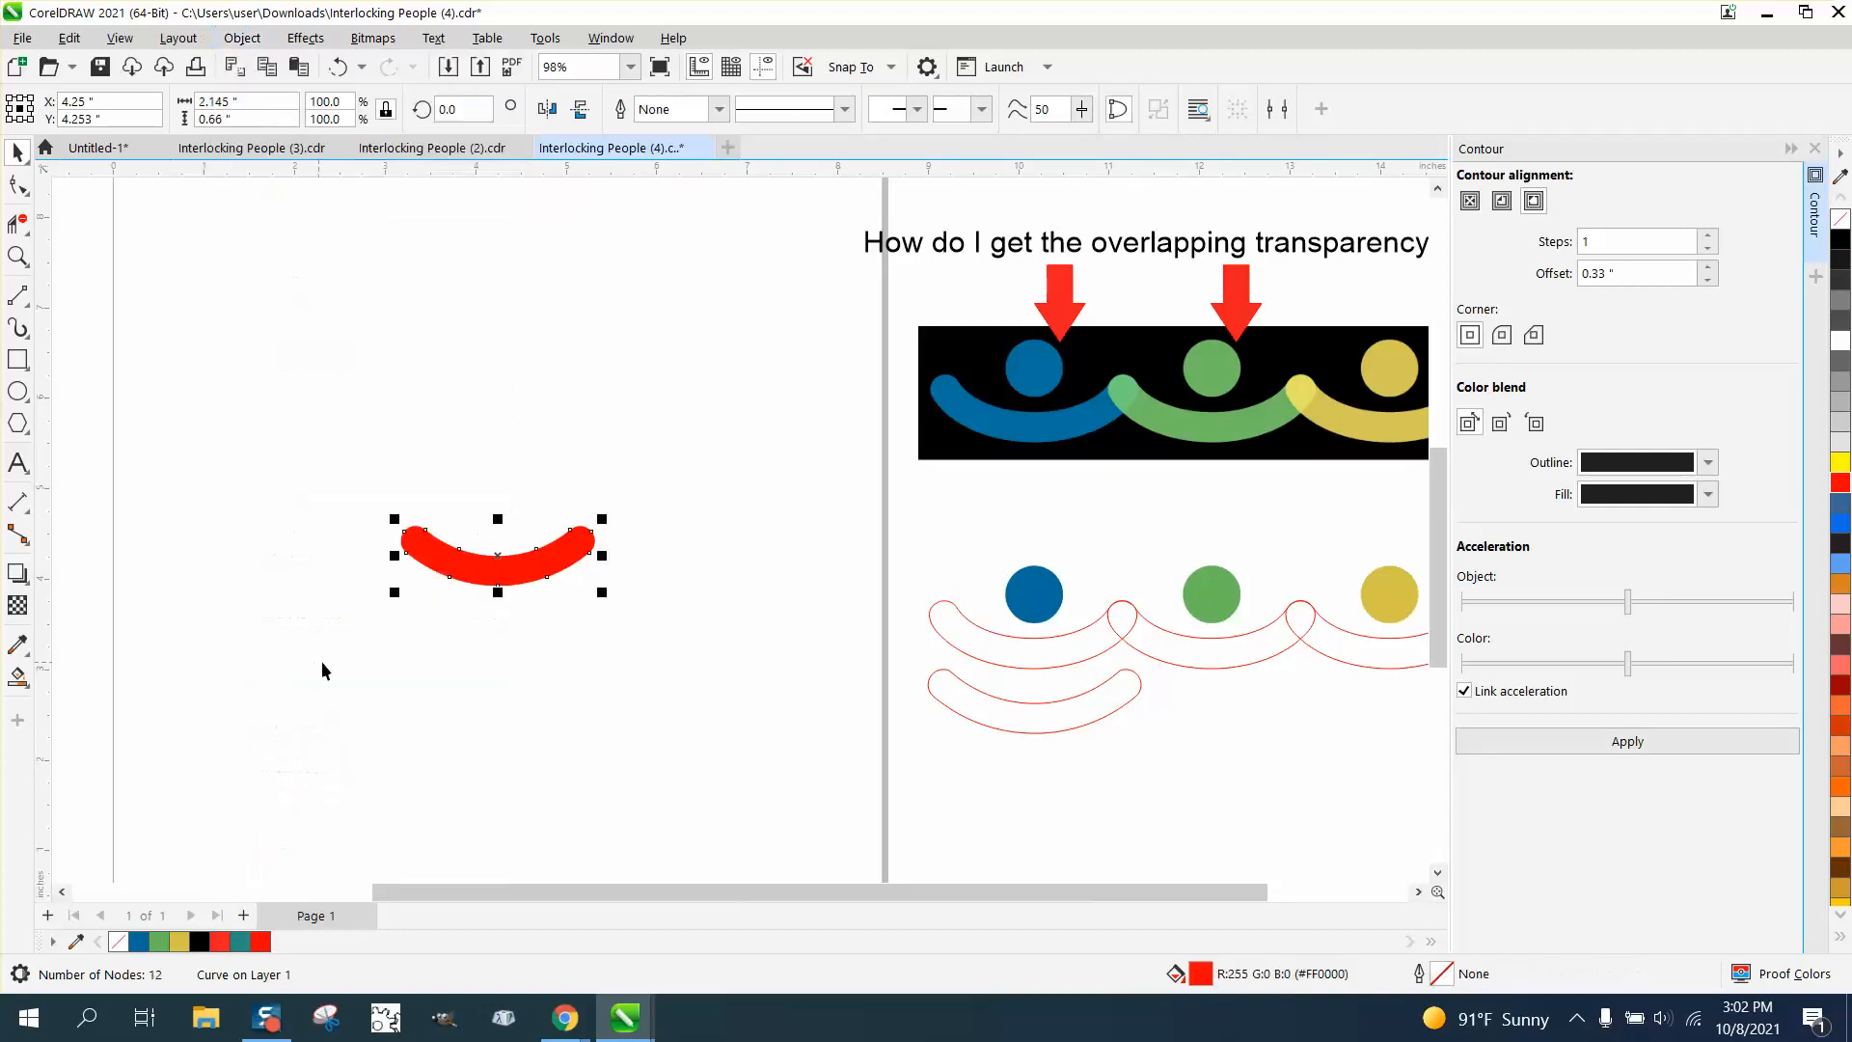
pyautogui.click(1841, 218)
pyautogui.rightClick(1840, 482)
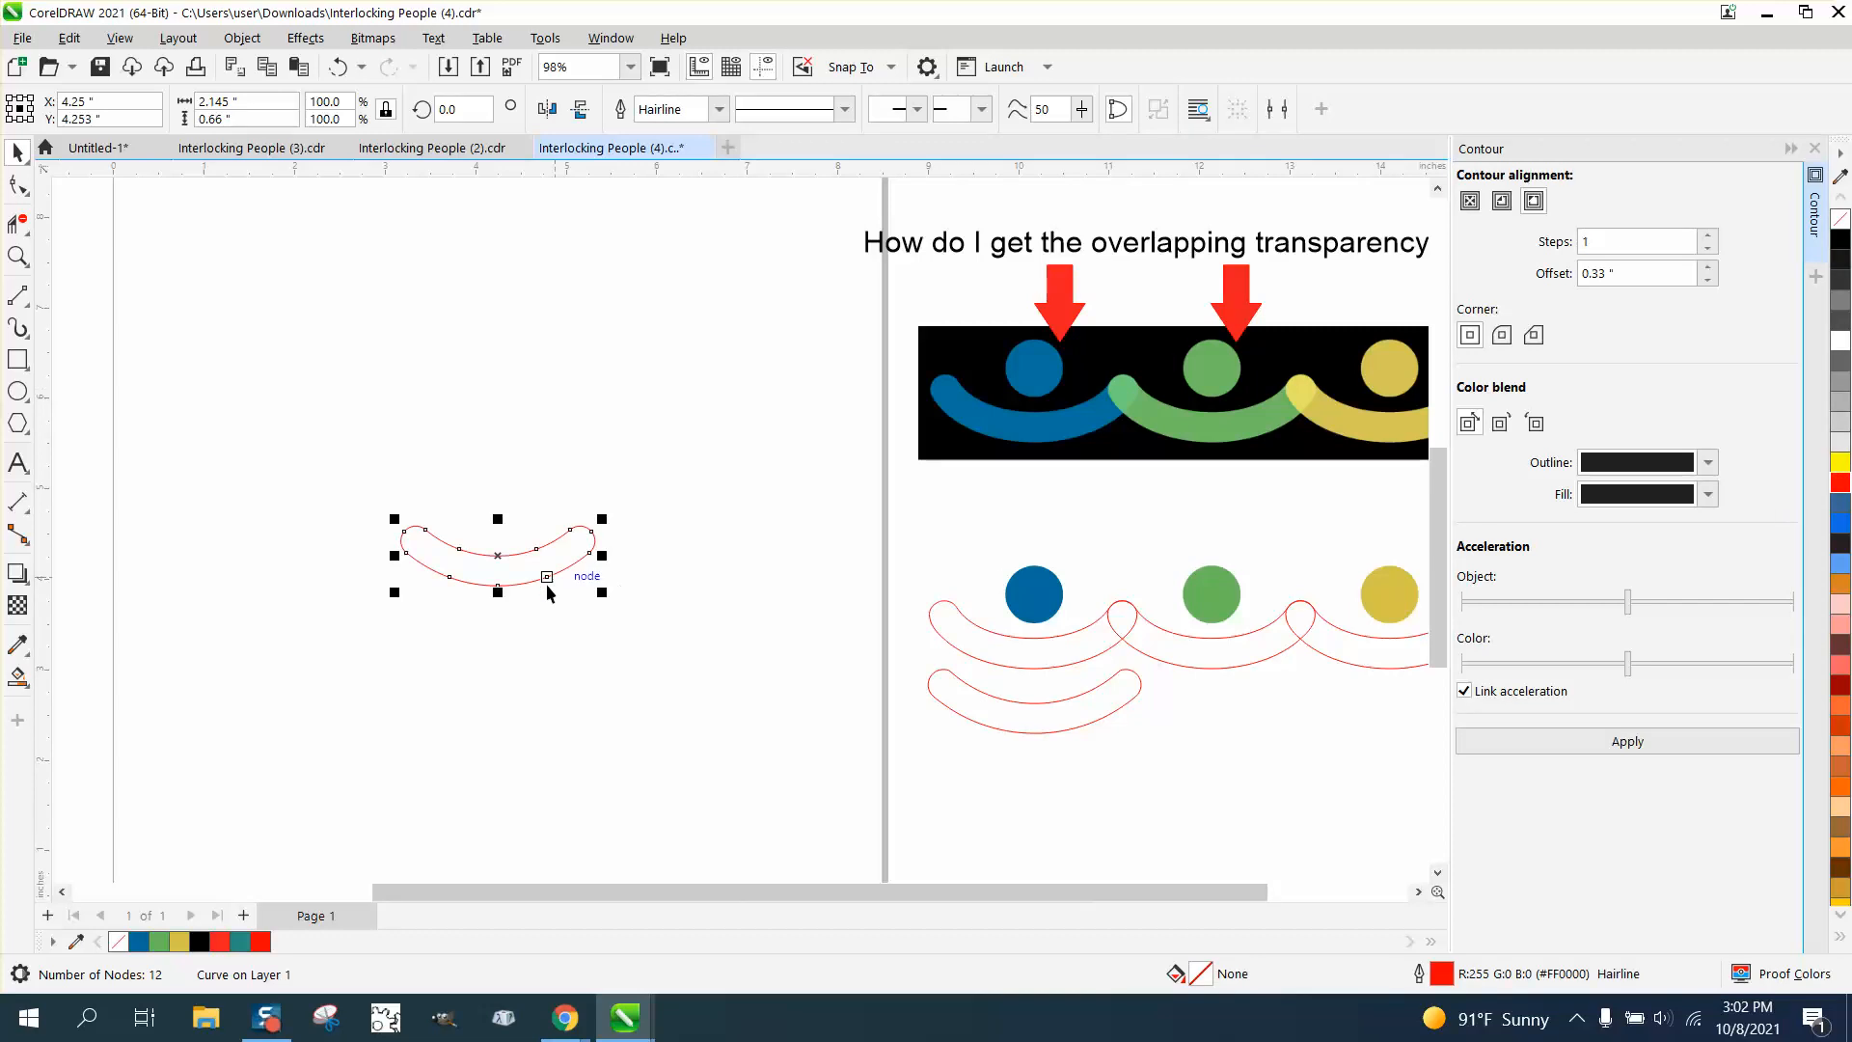
# Step: Move the converted arc beneath the first arc, in line with the blue figure, for comparison
pyautogui.moveTo(503, 565); pyautogui.dragTo(507, 623)
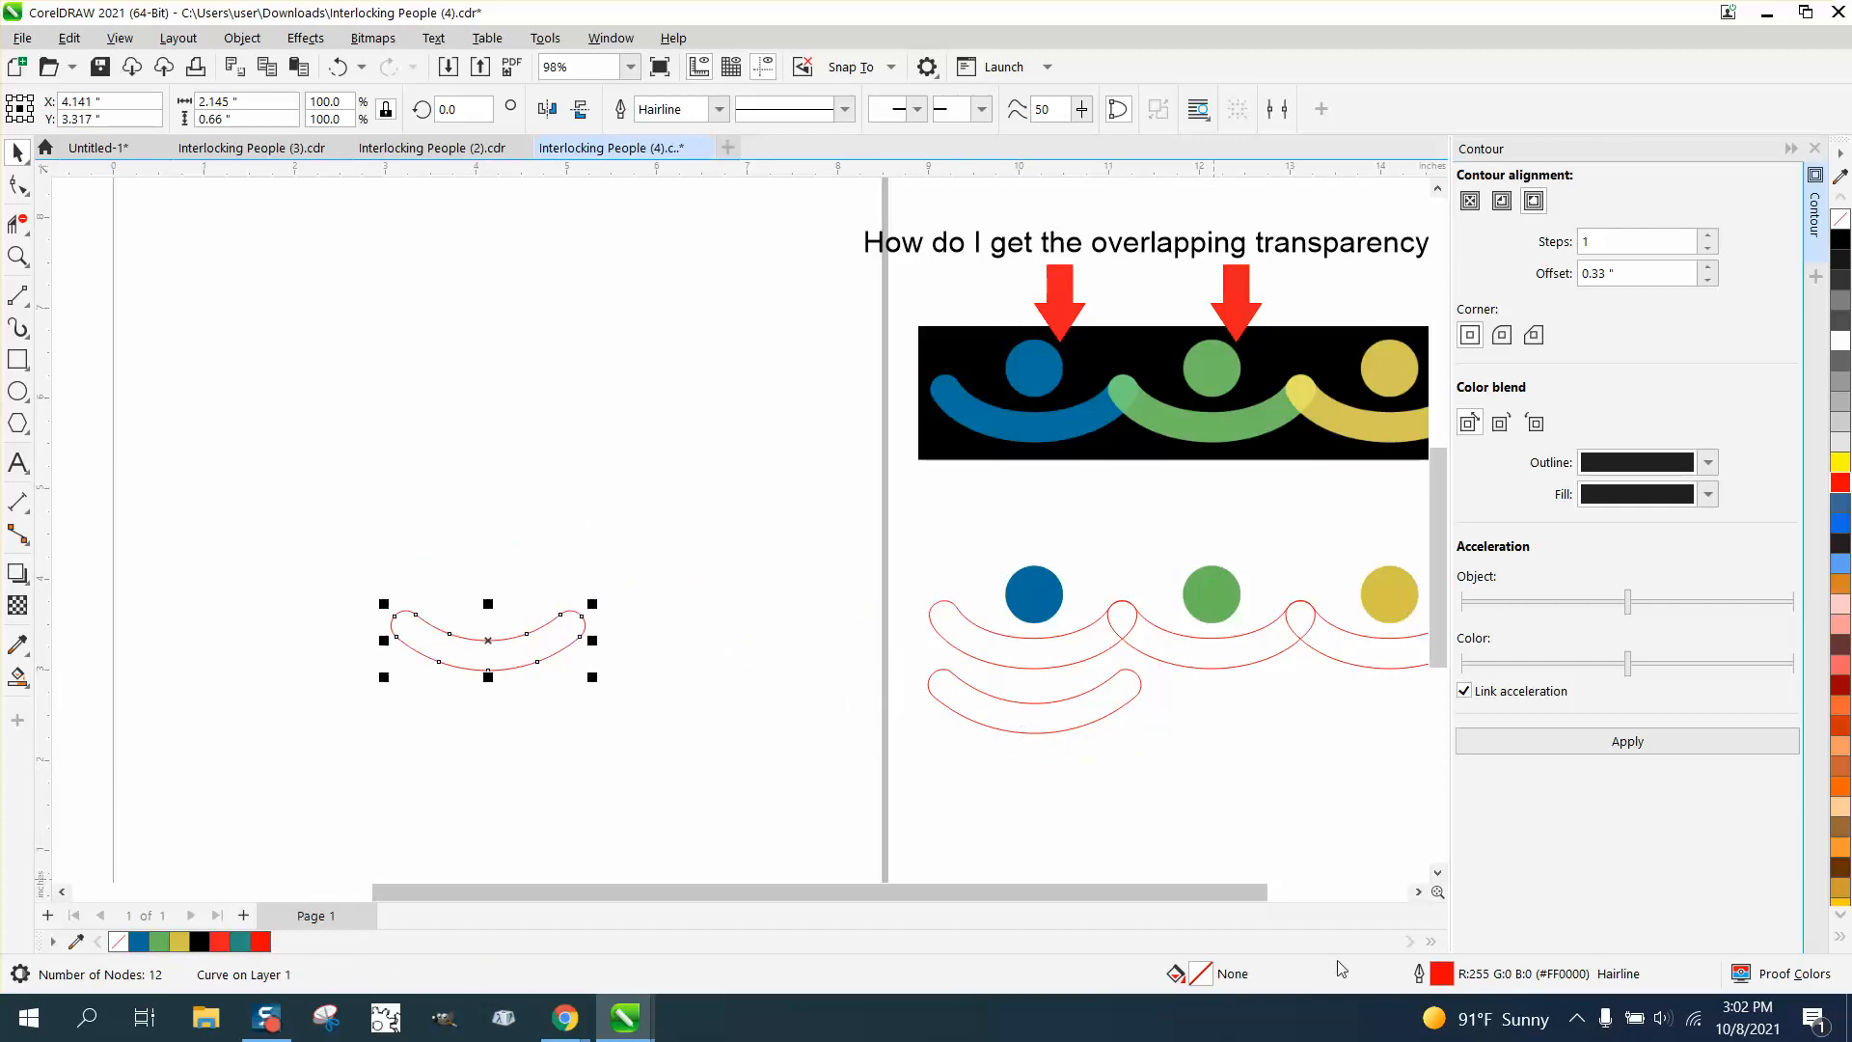
pyautogui.click(18, 256)
pyautogui.moveTo(231, 477); pyautogui.dragTo(1285, 827)
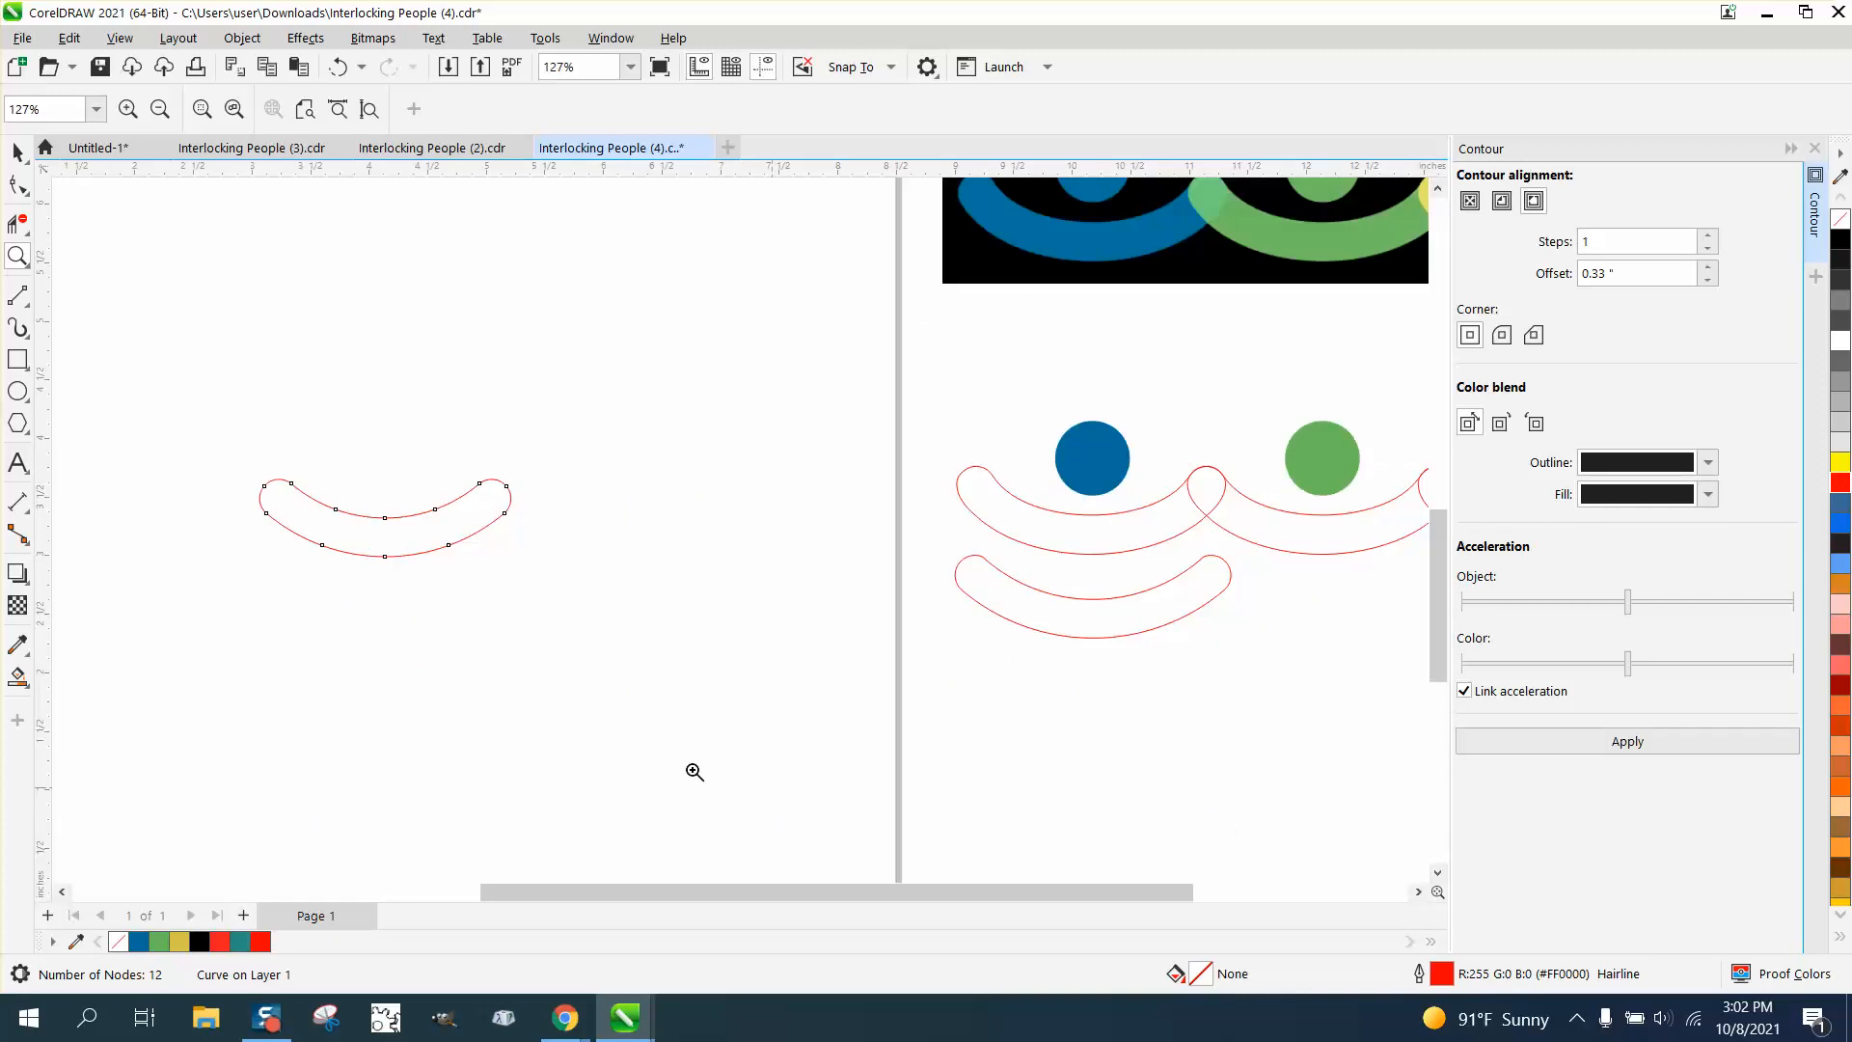
pyautogui.click(17, 151)
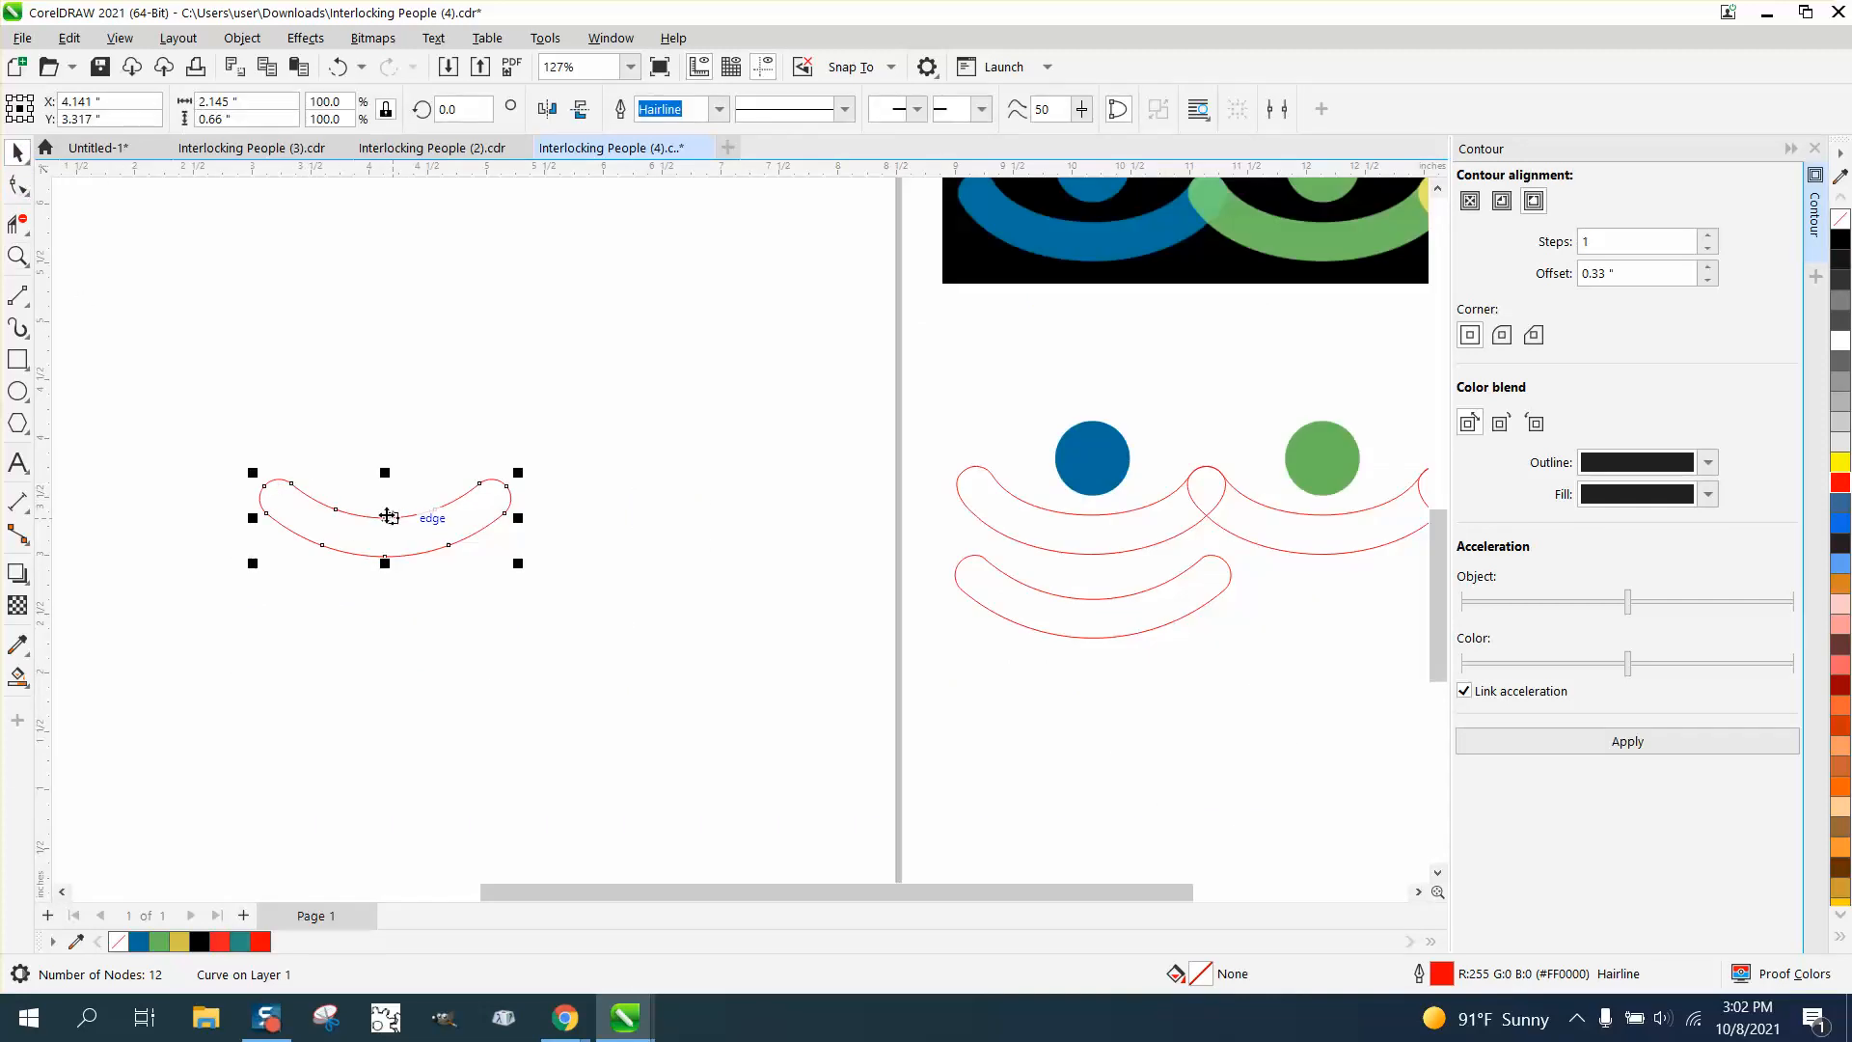
pyautogui.moveTo(392, 536); pyautogui.dragTo(1096, 707)
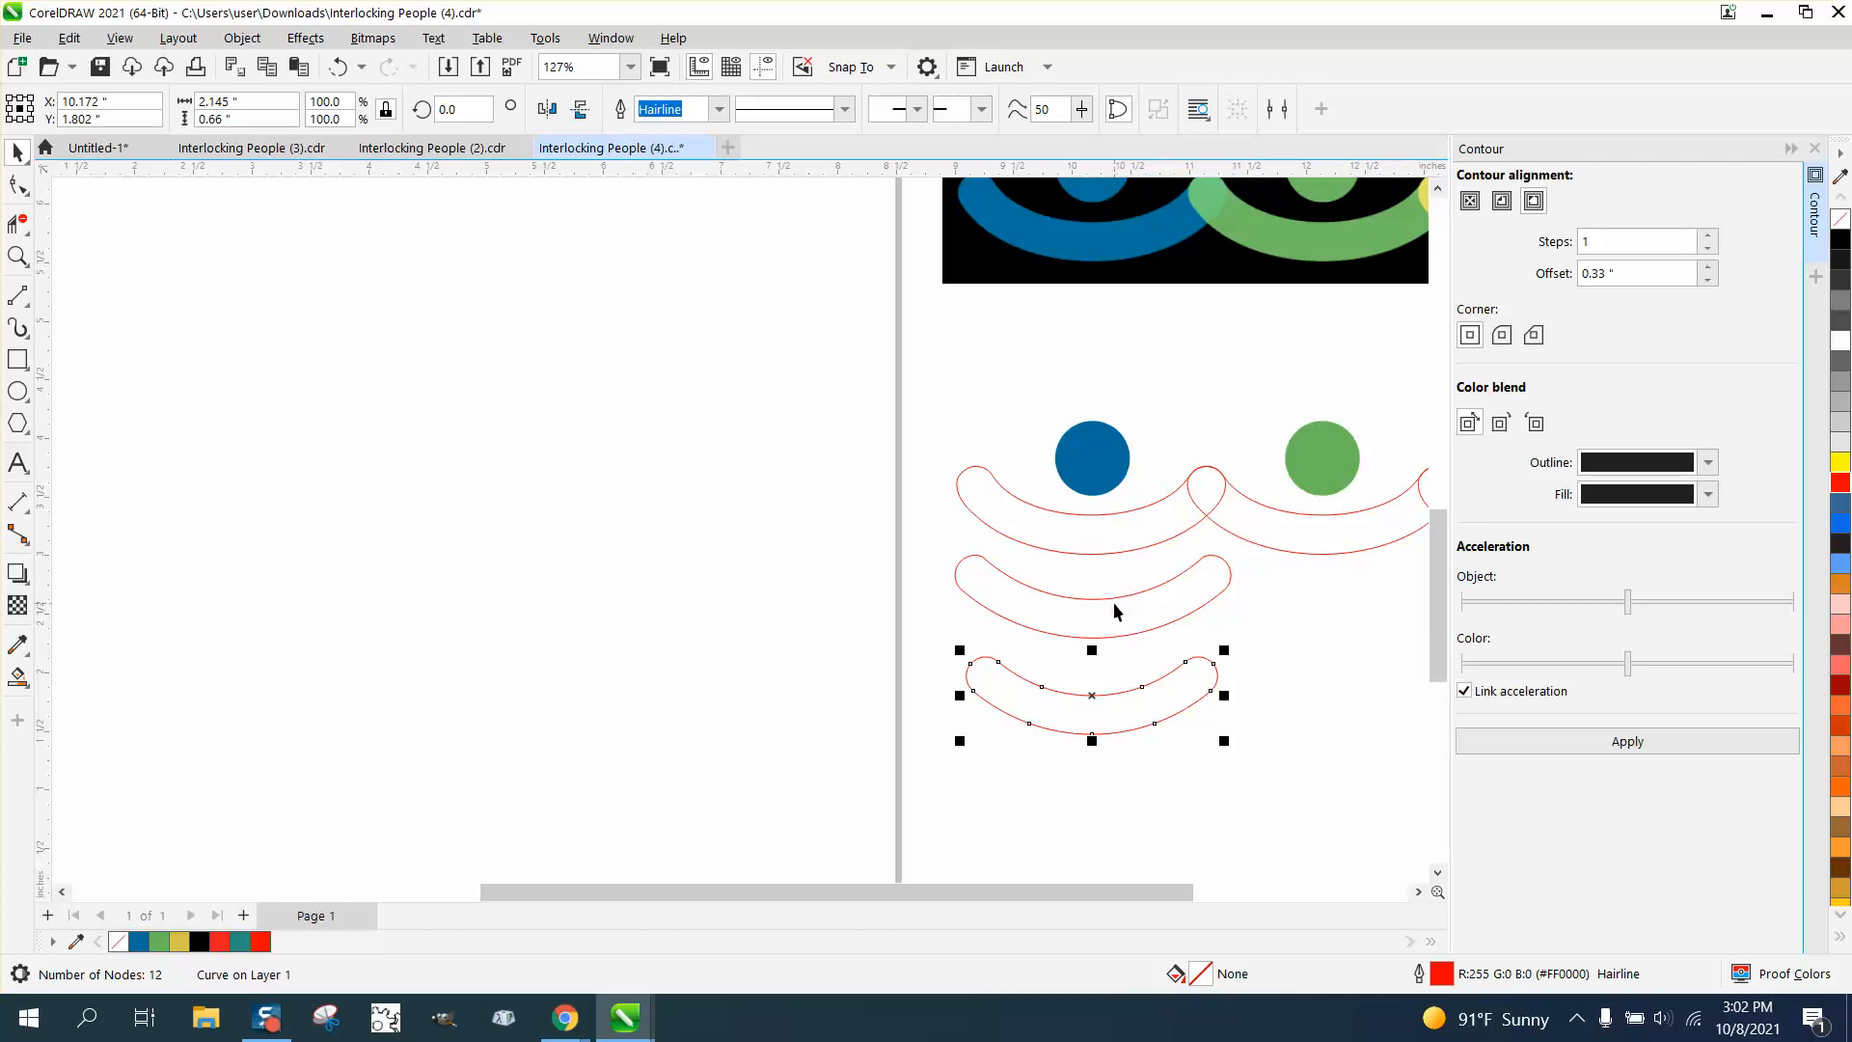
# Step: Move the first, wider arc onto the empty page area and display its nodes with the Shape tool
pyautogui.moveTo(1098, 620); pyautogui.dragTo(551, 515)
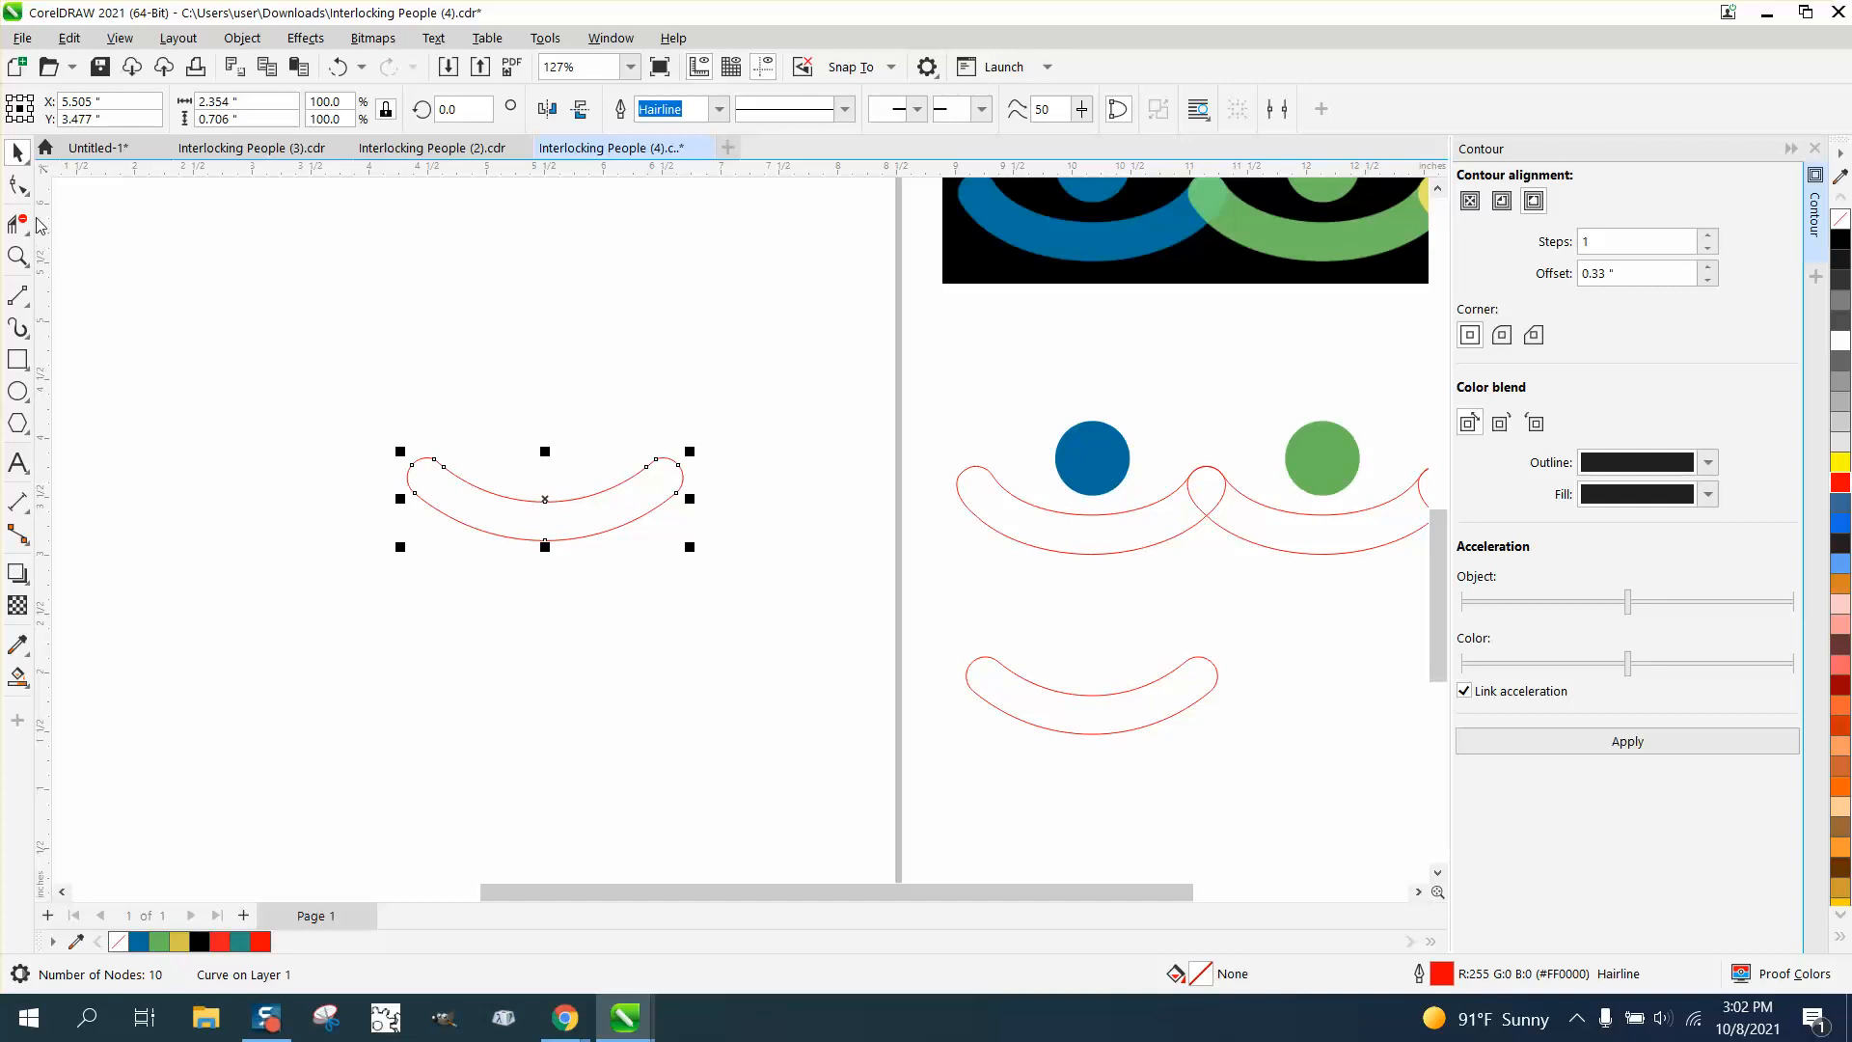
pyautogui.doubleClick(495, 487)
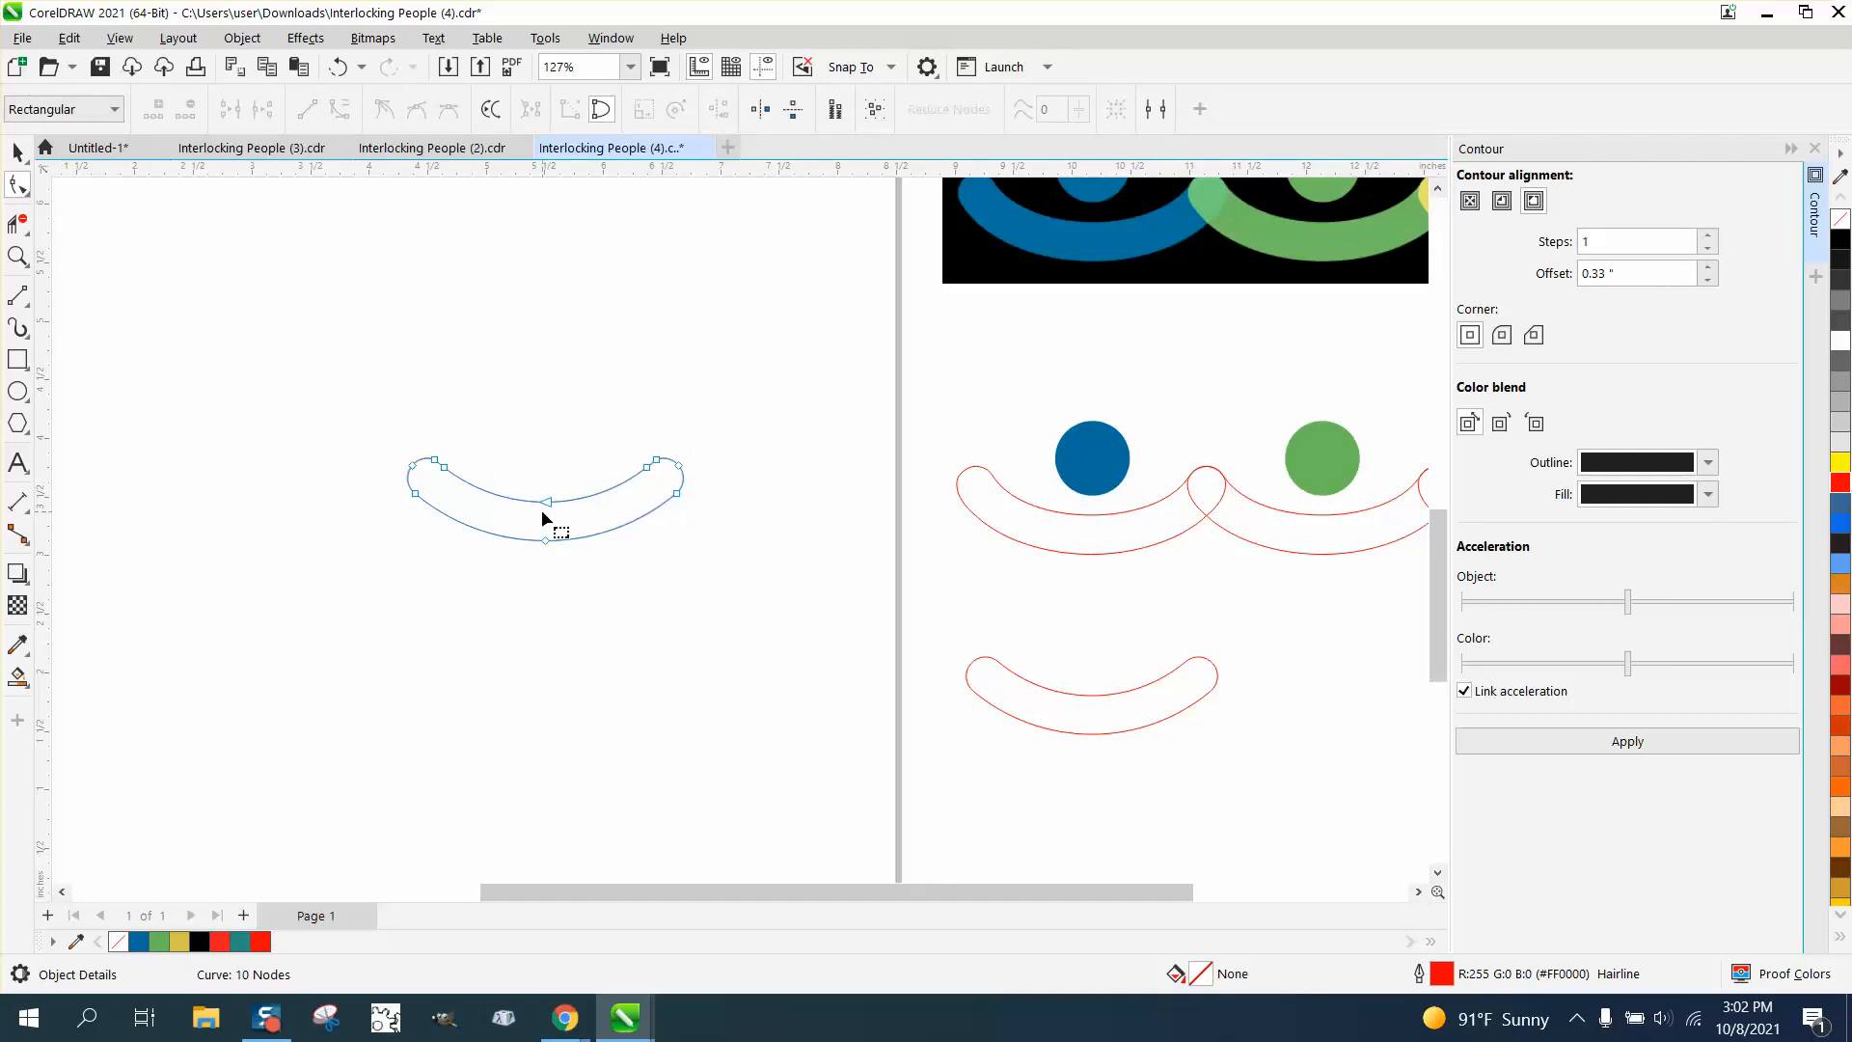
pyautogui.click(17, 256)
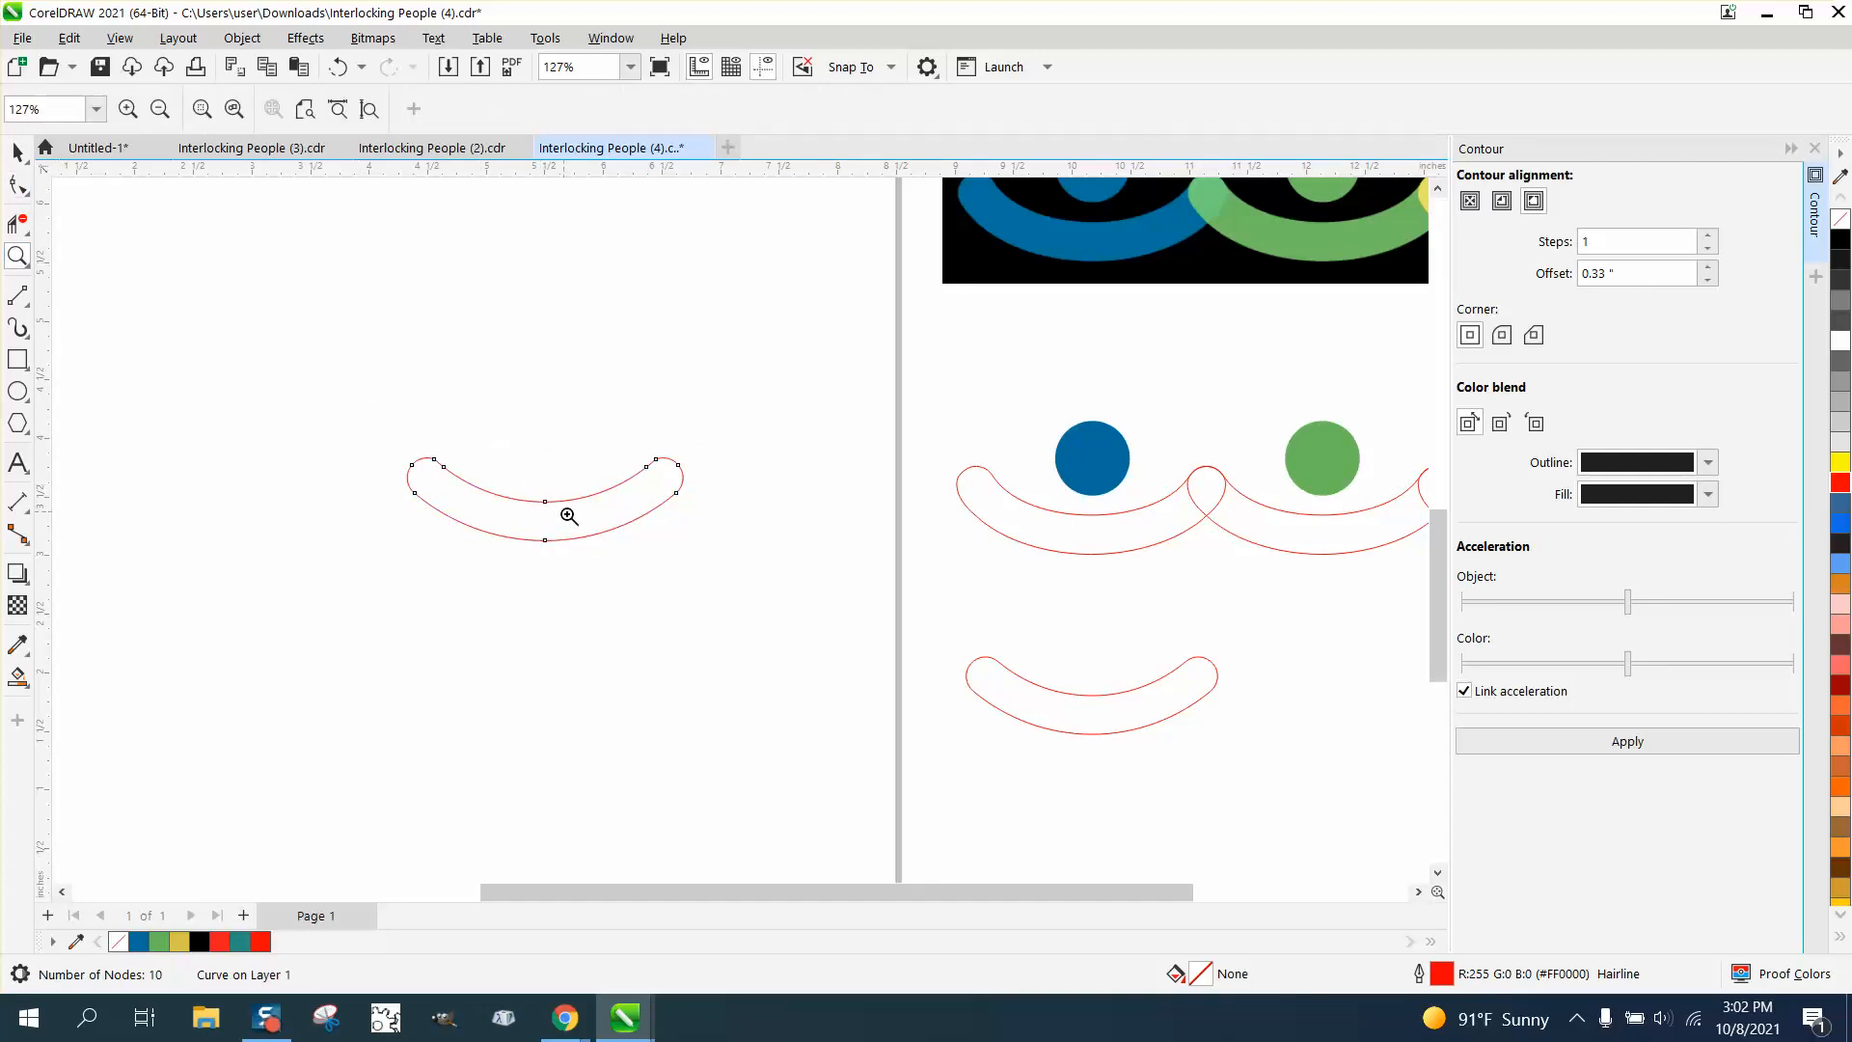
# Step: Overlay the wider arc on the blue figure's arm outline for comparison, and move it back onto the empty page area
pyautogui.click(17, 151)
pyautogui.click(537, 495)
pyautogui.moveTo(538, 496); pyautogui.dragTo(1091, 511)
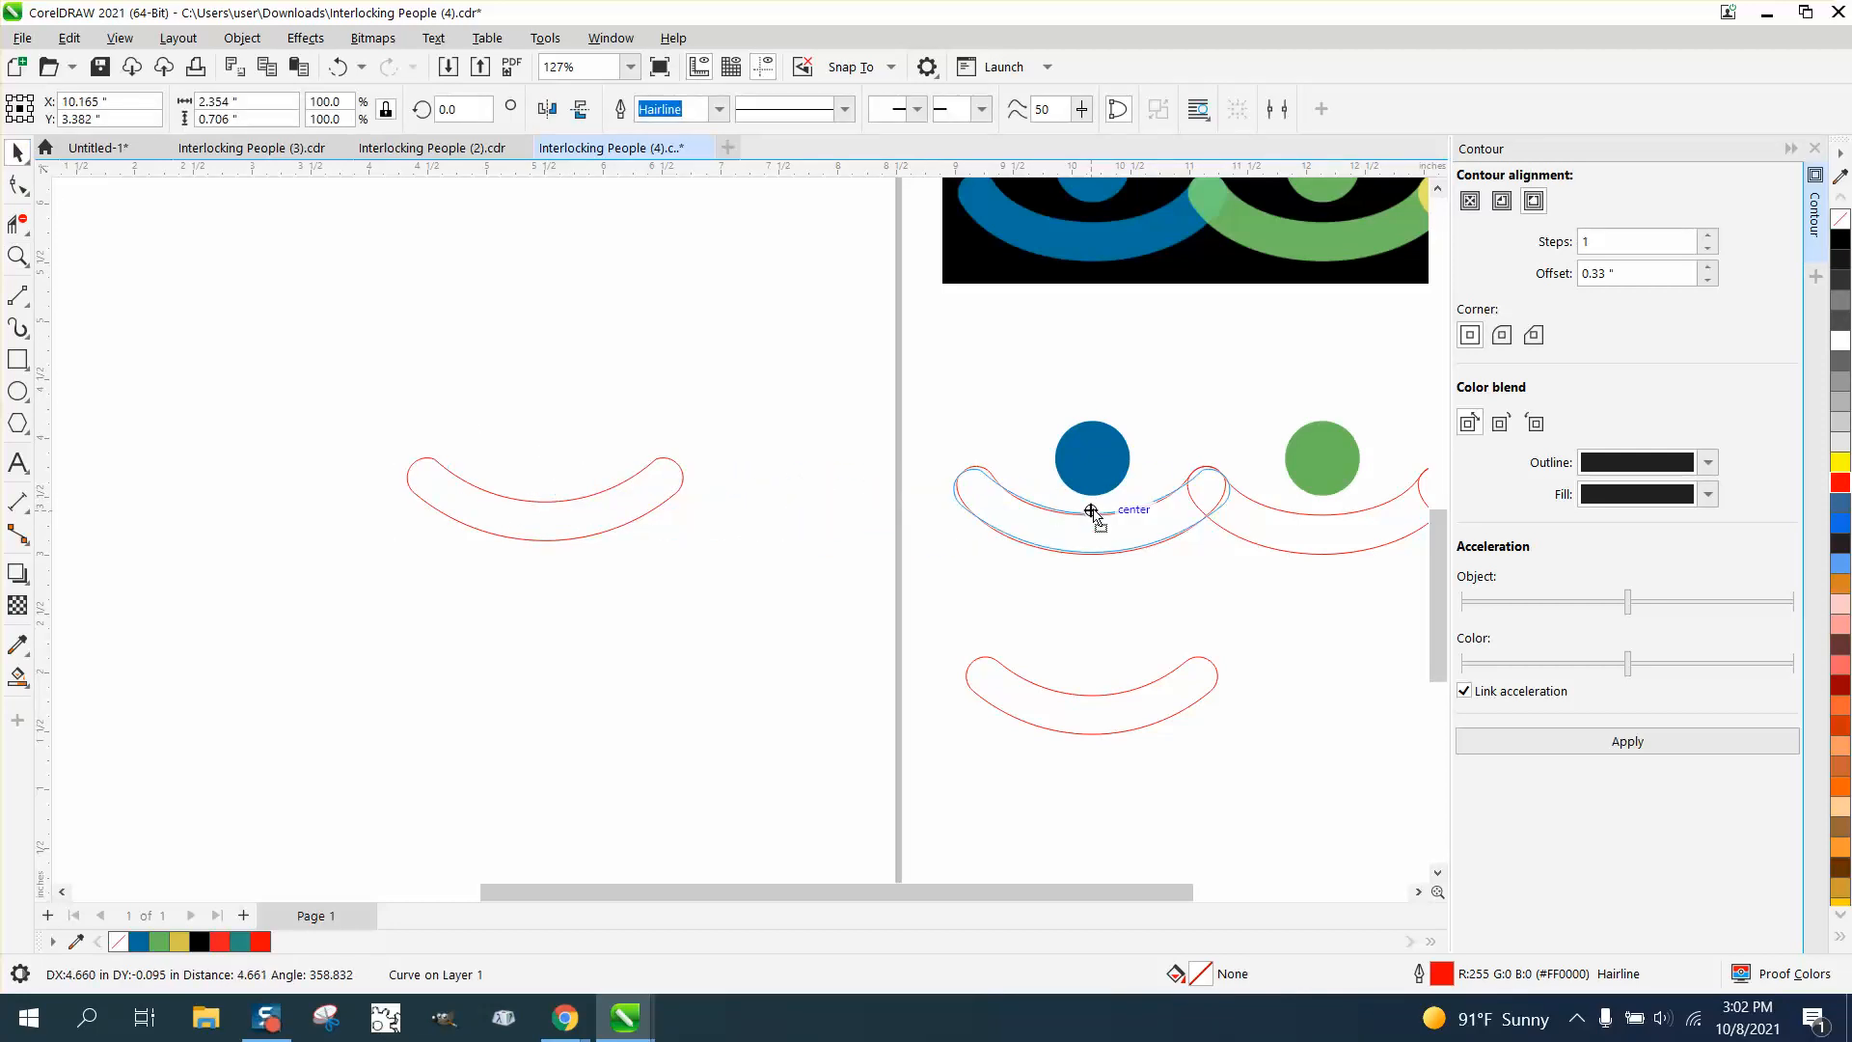
pyautogui.moveTo(1091, 510); pyautogui.dragTo(551, 402)
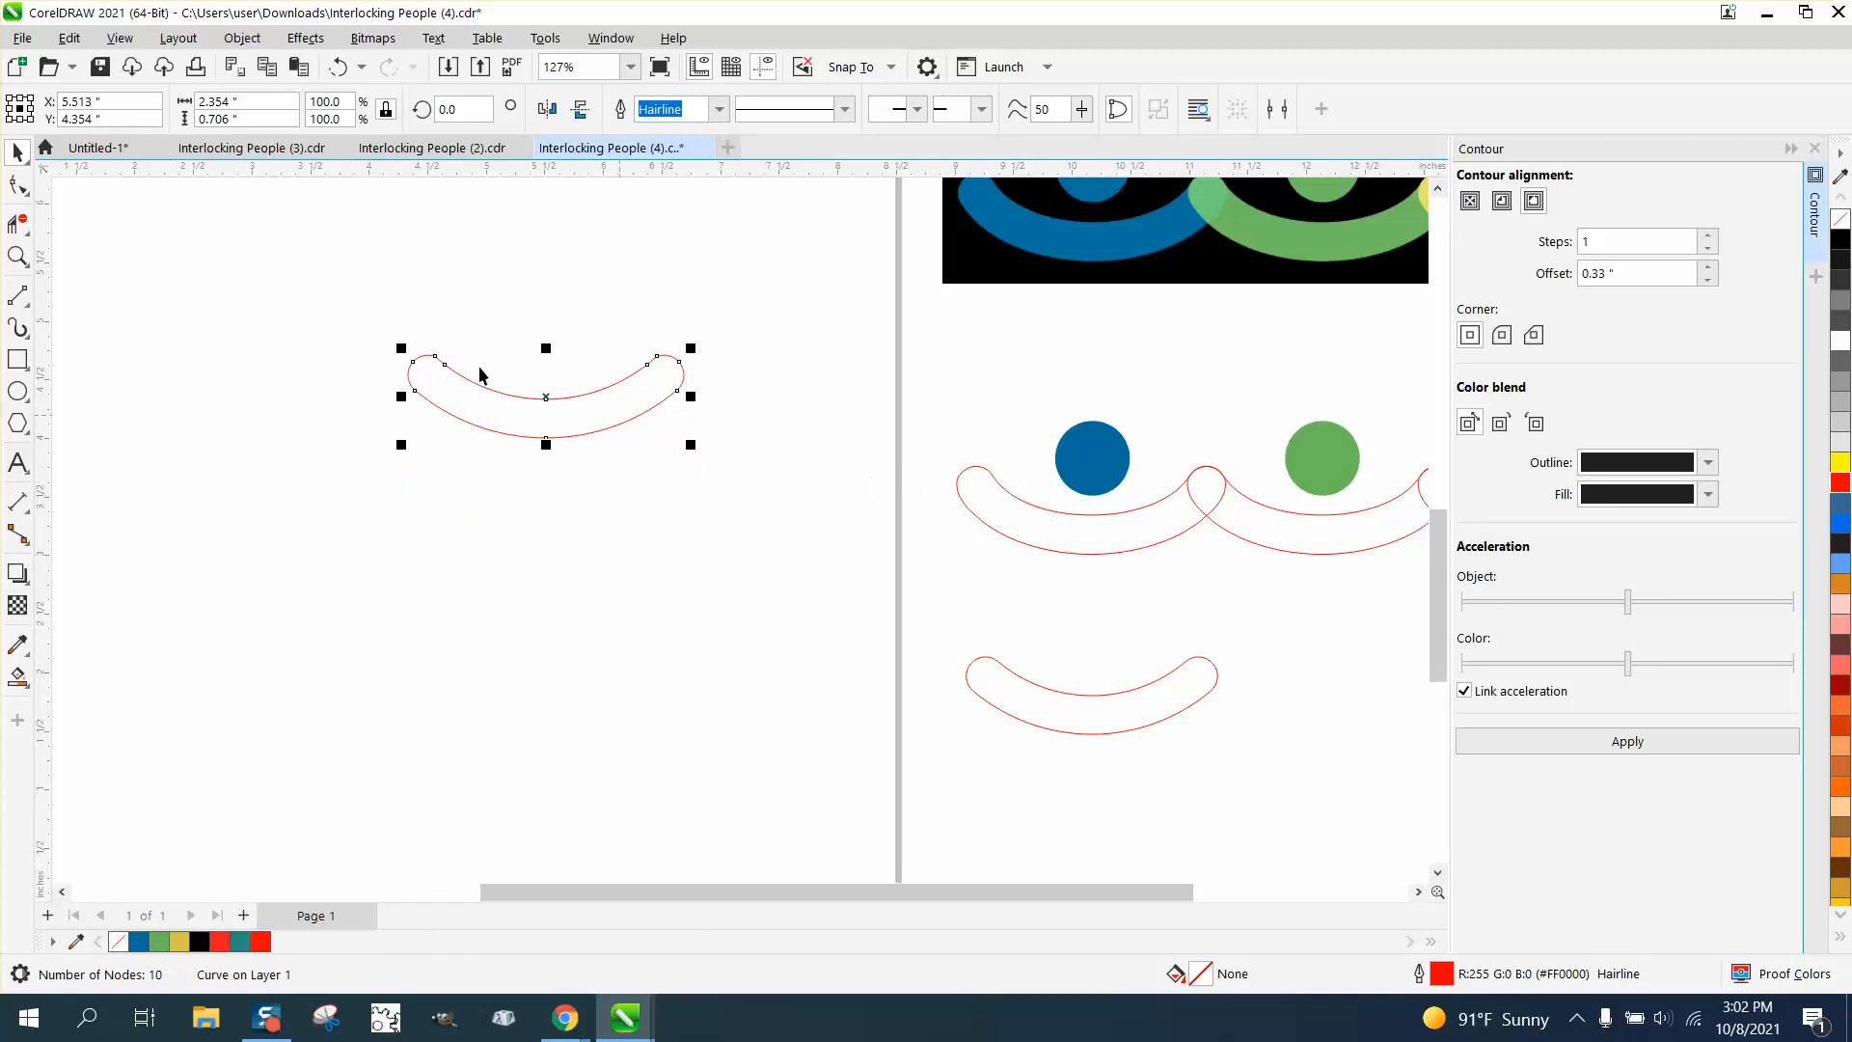
# Step: Delete the extra outer node from the rounded cap at each end of the wider arc
pyautogui.click(17, 256)
pyautogui.moveTo(385, 293); pyautogui.dragTo(983, 532)
pyautogui.click(18, 184)
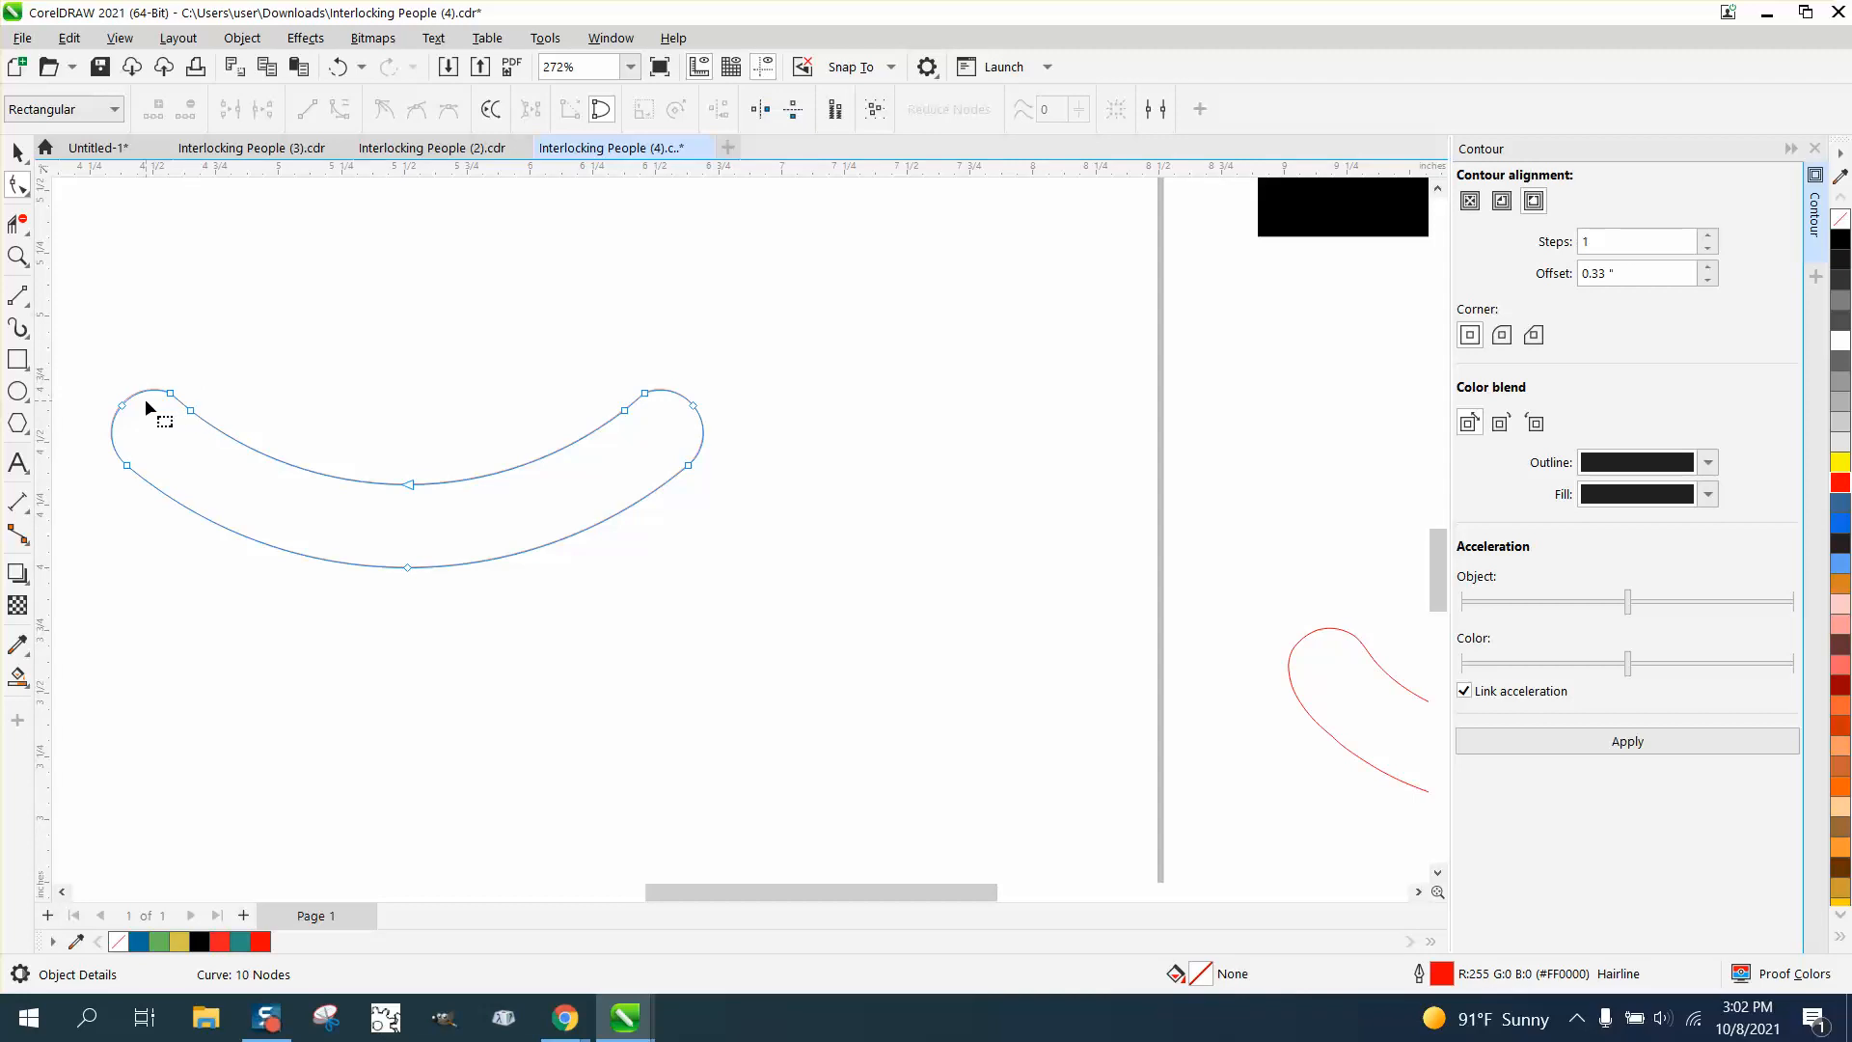
pyautogui.moveTo(111, 393); pyautogui.dragTo(124, 409)
pyautogui.press('Delete')
pyautogui.moveTo(711, 405); pyautogui.dragTo(688, 360)
pyautogui.press('Delete')
# Step: Stretch the curve handles of the arc's right cap and delete the extra node at the cap's upper start
pyautogui.click(645, 392)
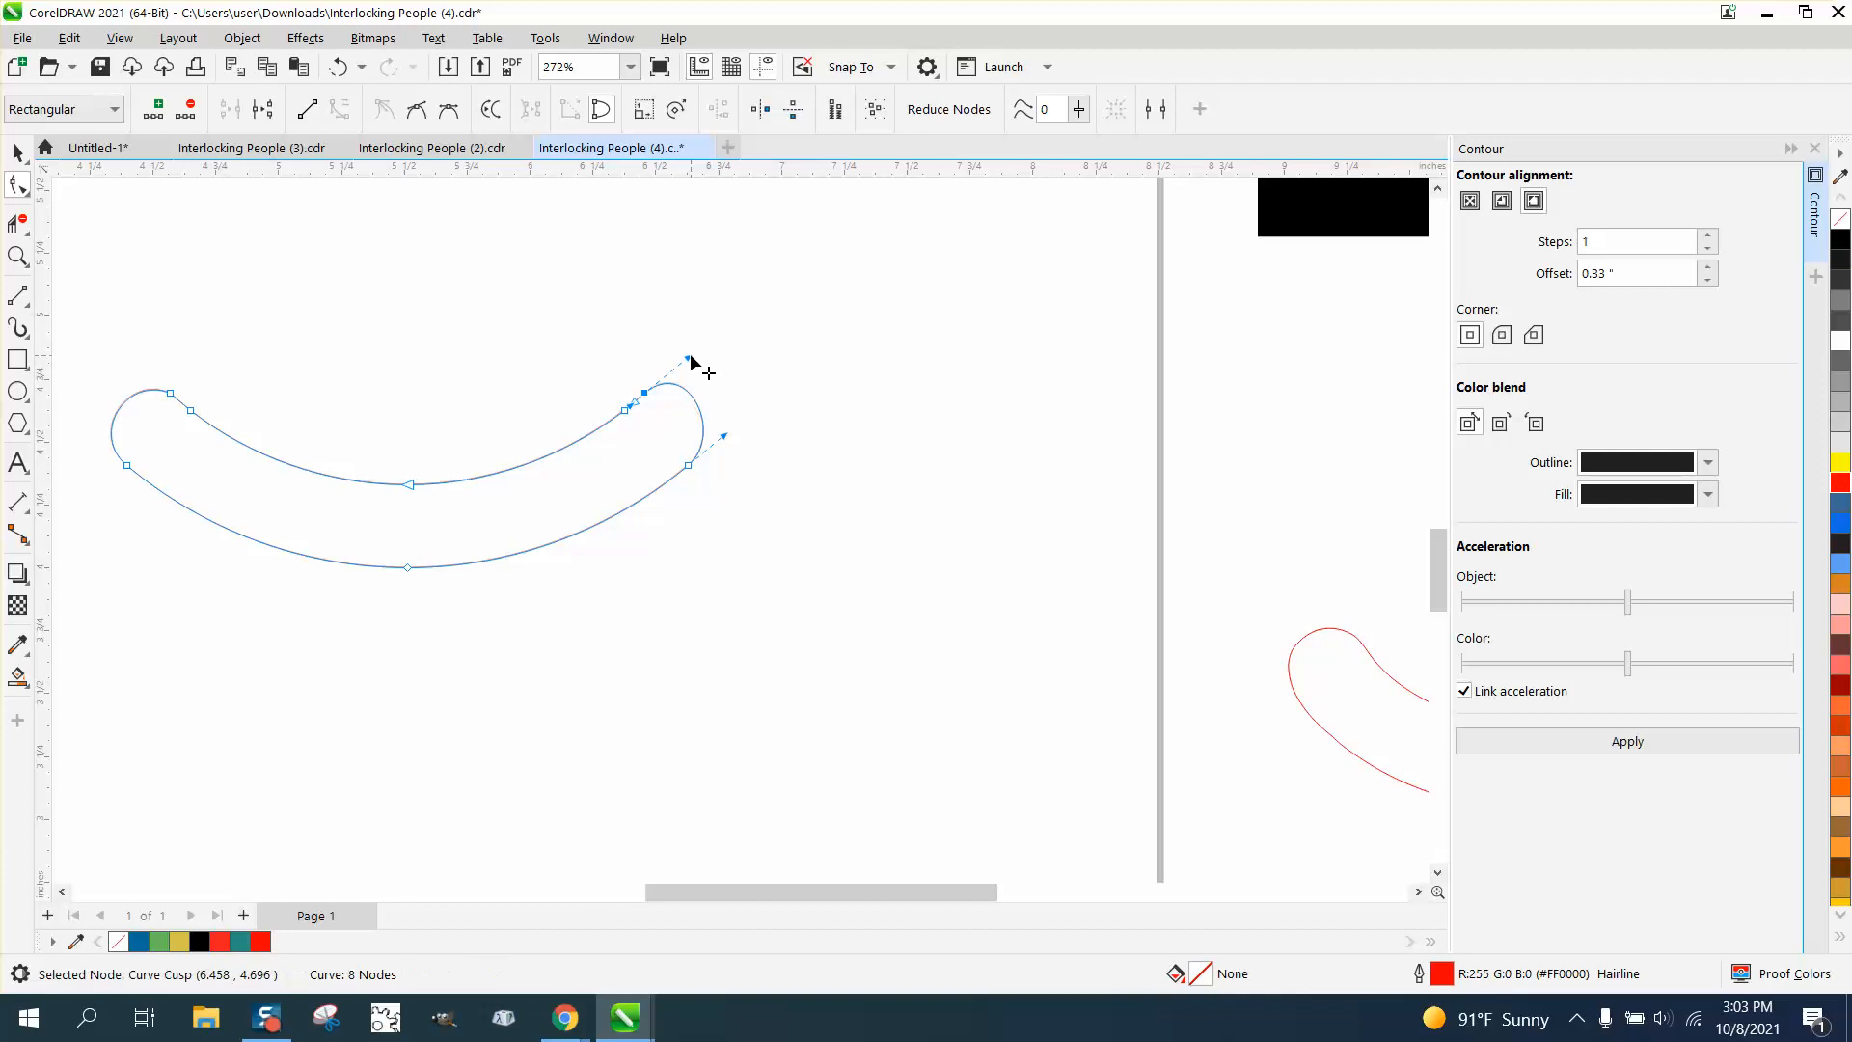
pyautogui.moveTo(725, 436); pyautogui.dragTo(738, 437)
pyautogui.click(17, 256)
pyautogui.moveTo(590, 355); pyautogui.dragTo(806, 558)
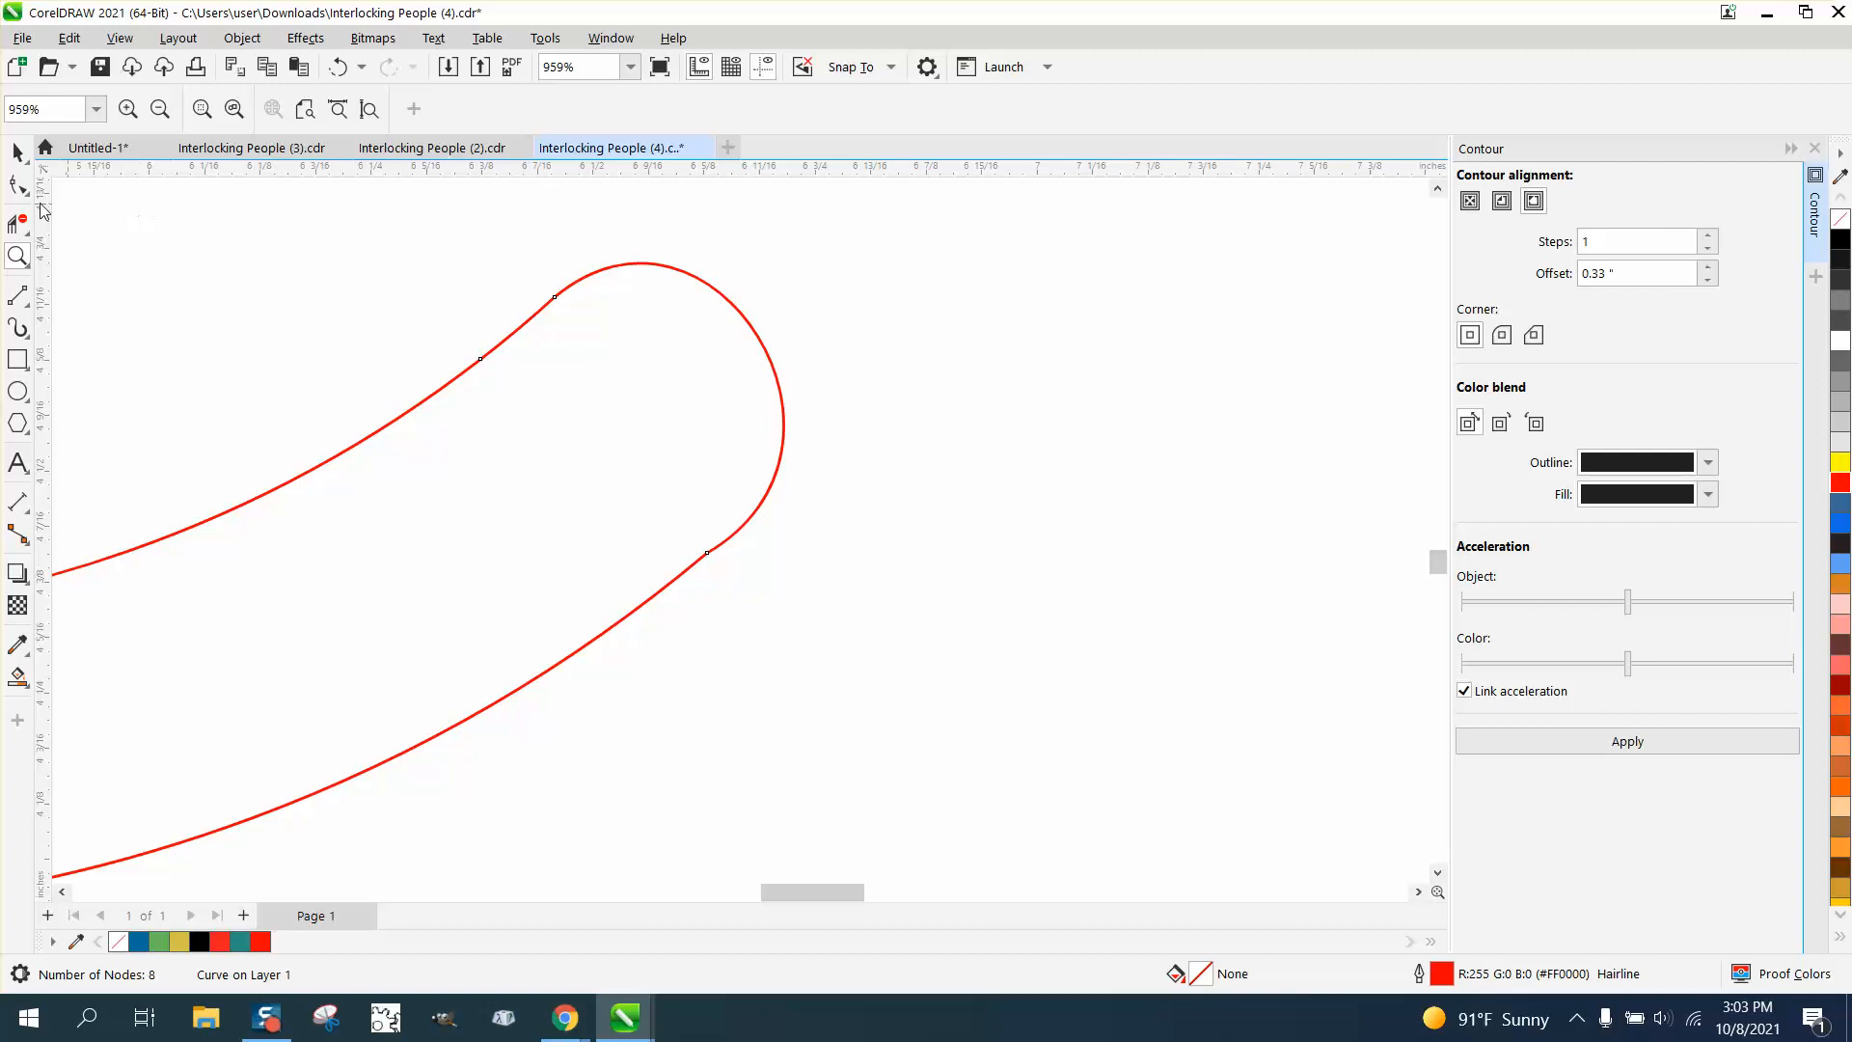
pyautogui.press('F10')
pyautogui.doubleClick(555, 299)
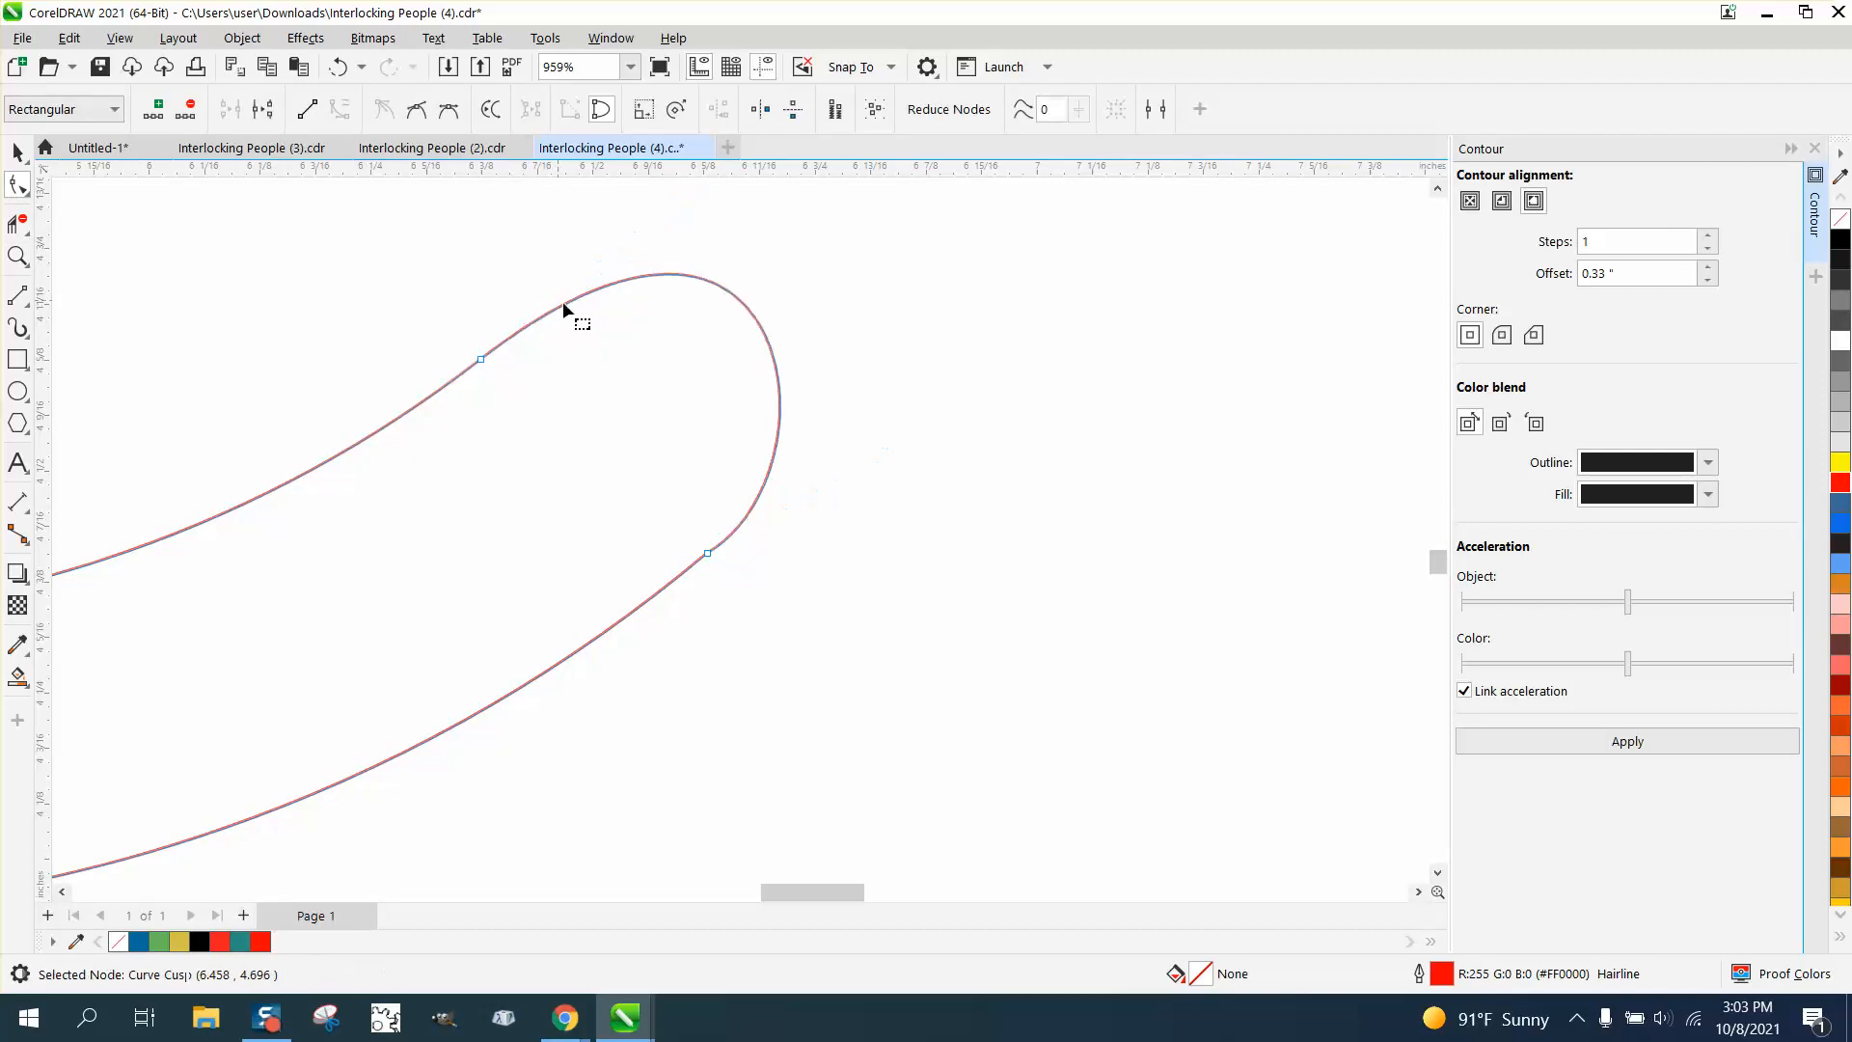
# Step: Adjust the handles of the right cap's upper and lower nodes to round out its curve
pyautogui.scroll(-1, 790, 434)
pyautogui.click(721, 543)
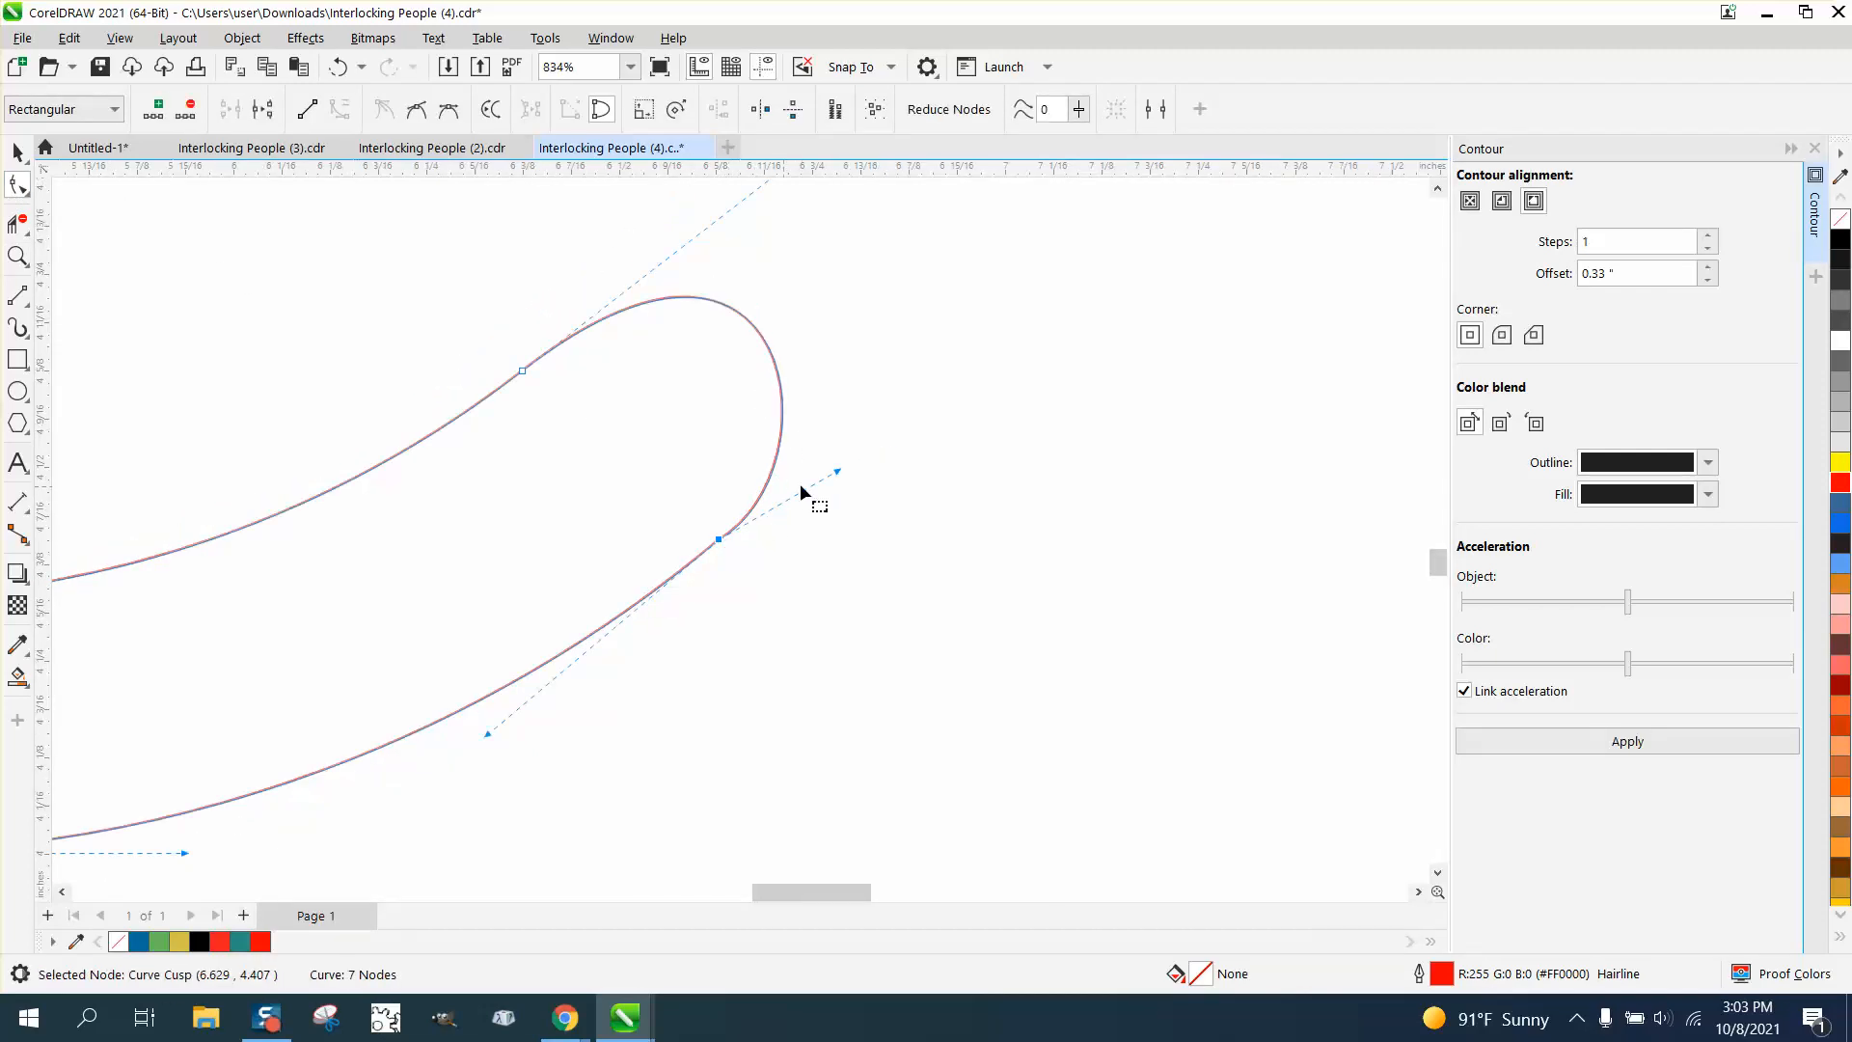
pyautogui.scroll(-1, 853, 511)
pyautogui.moveTo(808, 278); pyautogui.dragTo(791, 268)
pyautogui.moveTo(844, 482); pyautogui.dragTo(848, 476)
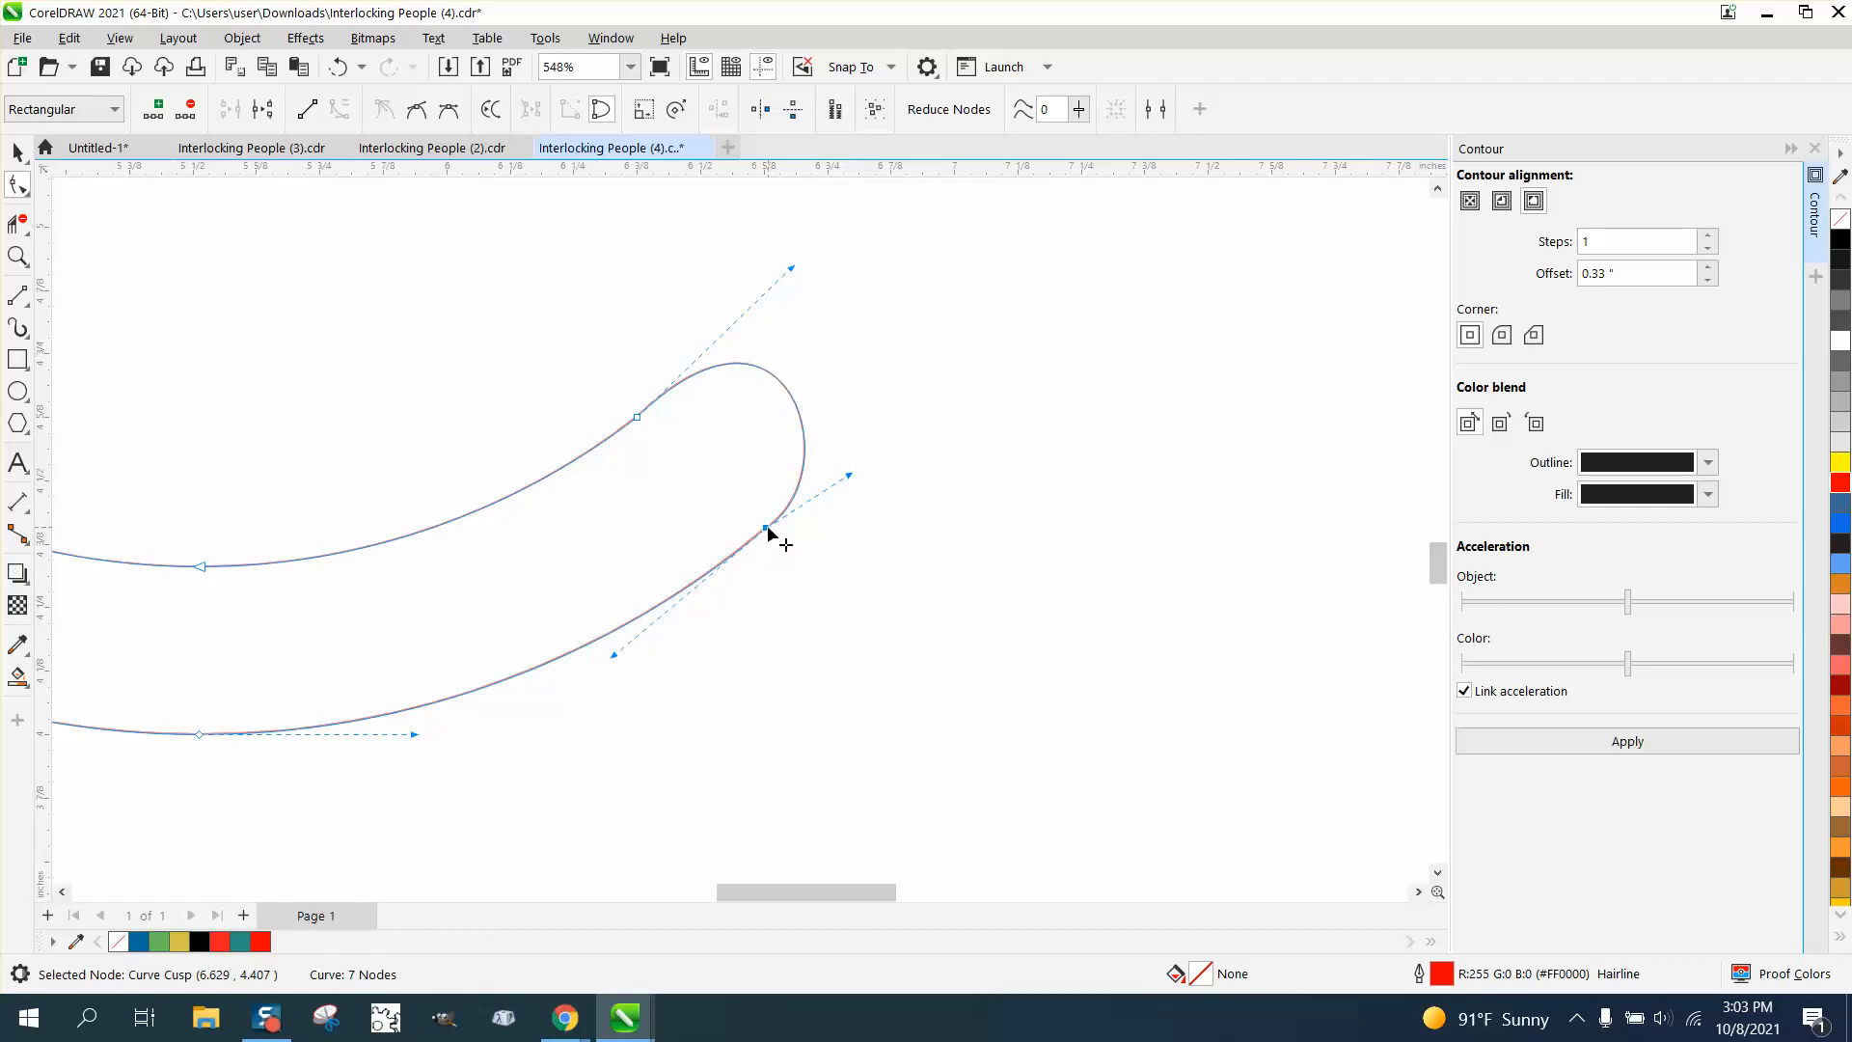
# Step: Shift the right cap's lower node slightly inward and fine-tune both handles for a smooth, rounded end
pyautogui.moveTo(768, 530); pyautogui.dragTo(761, 522)
pyautogui.moveTo(845, 467); pyautogui.dragTo(866, 458)
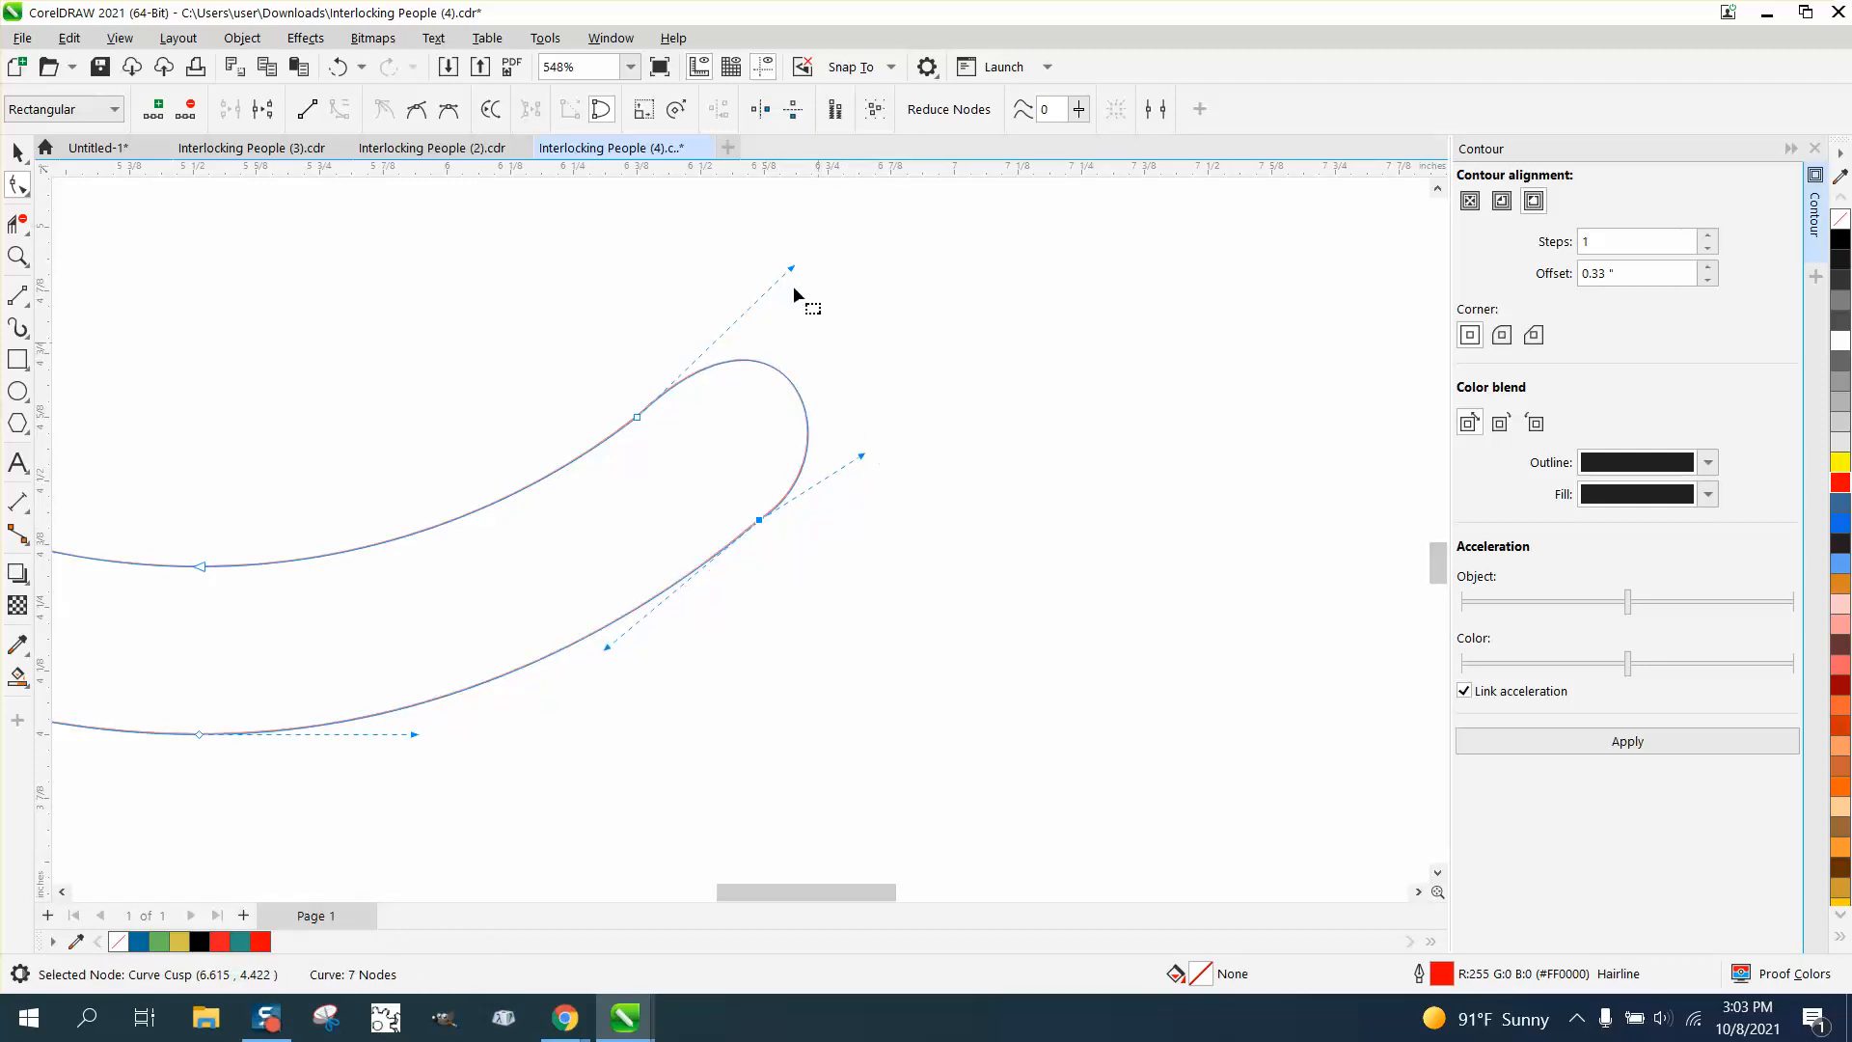
pyautogui.moveTo(791, 269); pyautogui.dragTo(800, 277)
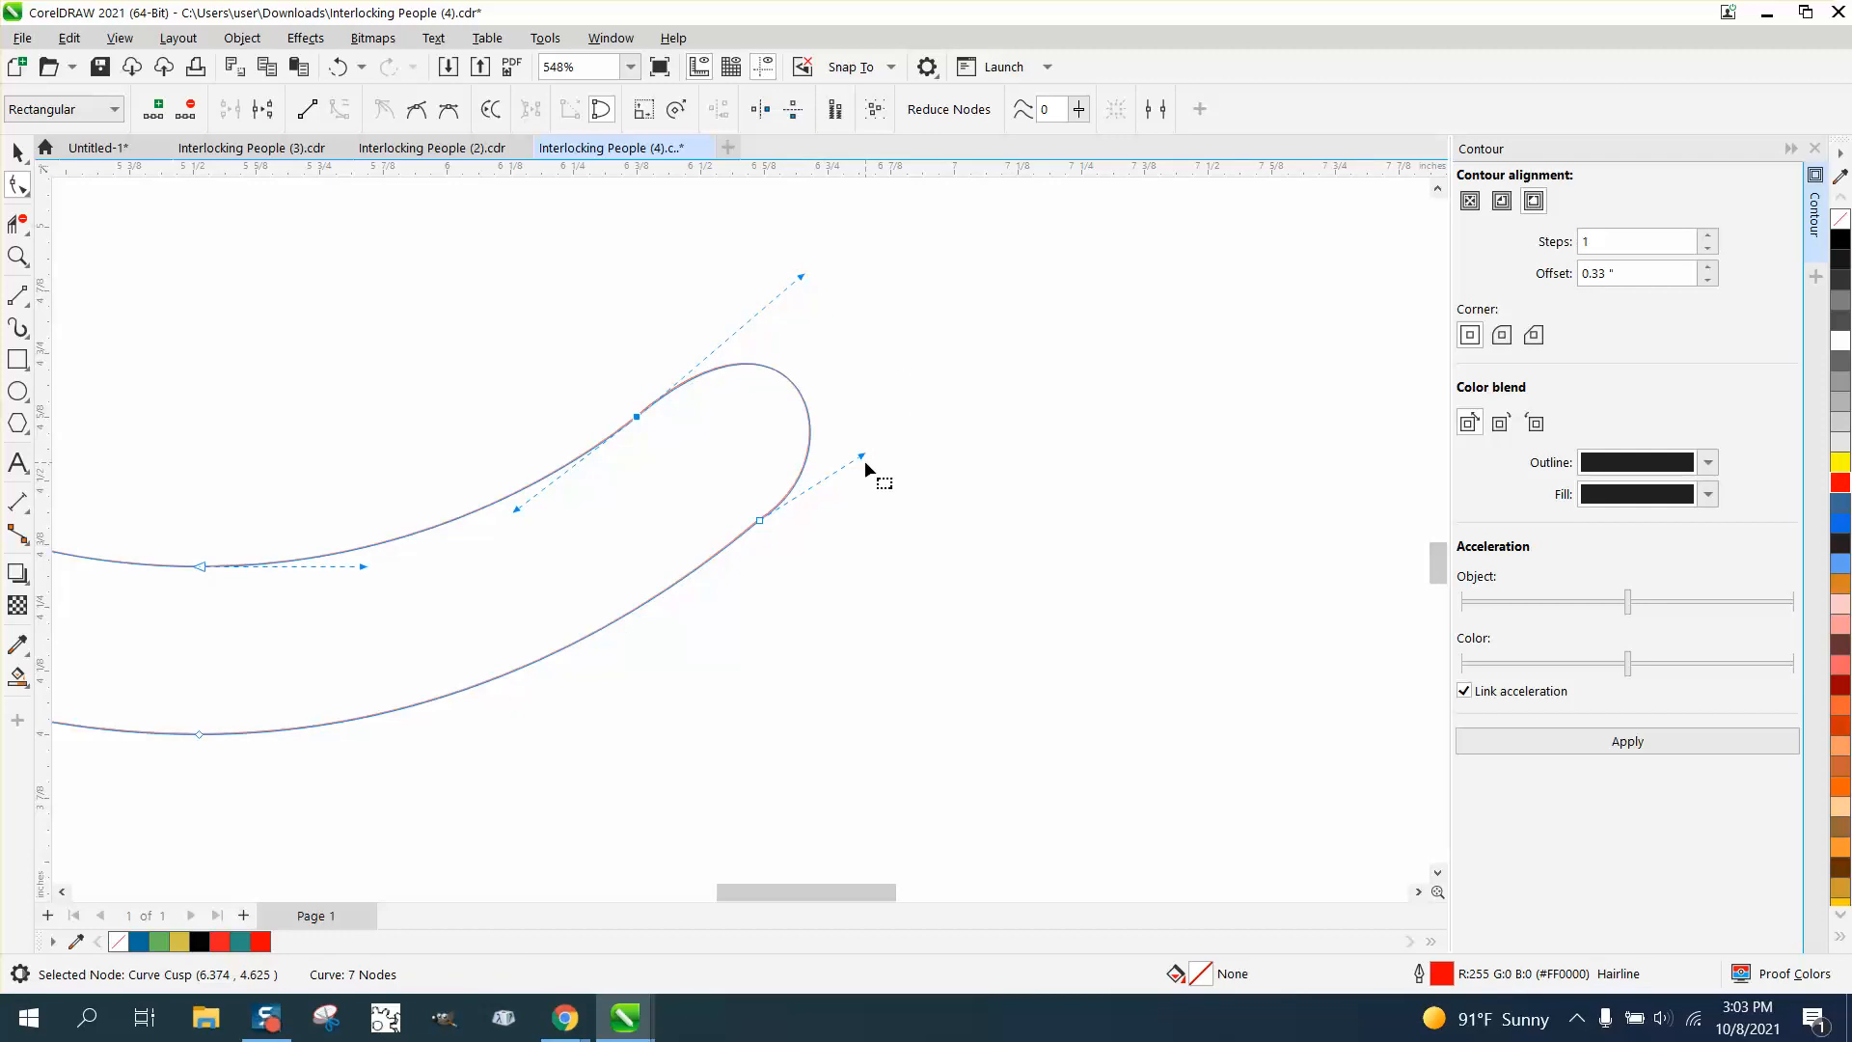
pyautogui.moveTo(864, 463); pyautogui.dragTo(868, 434)
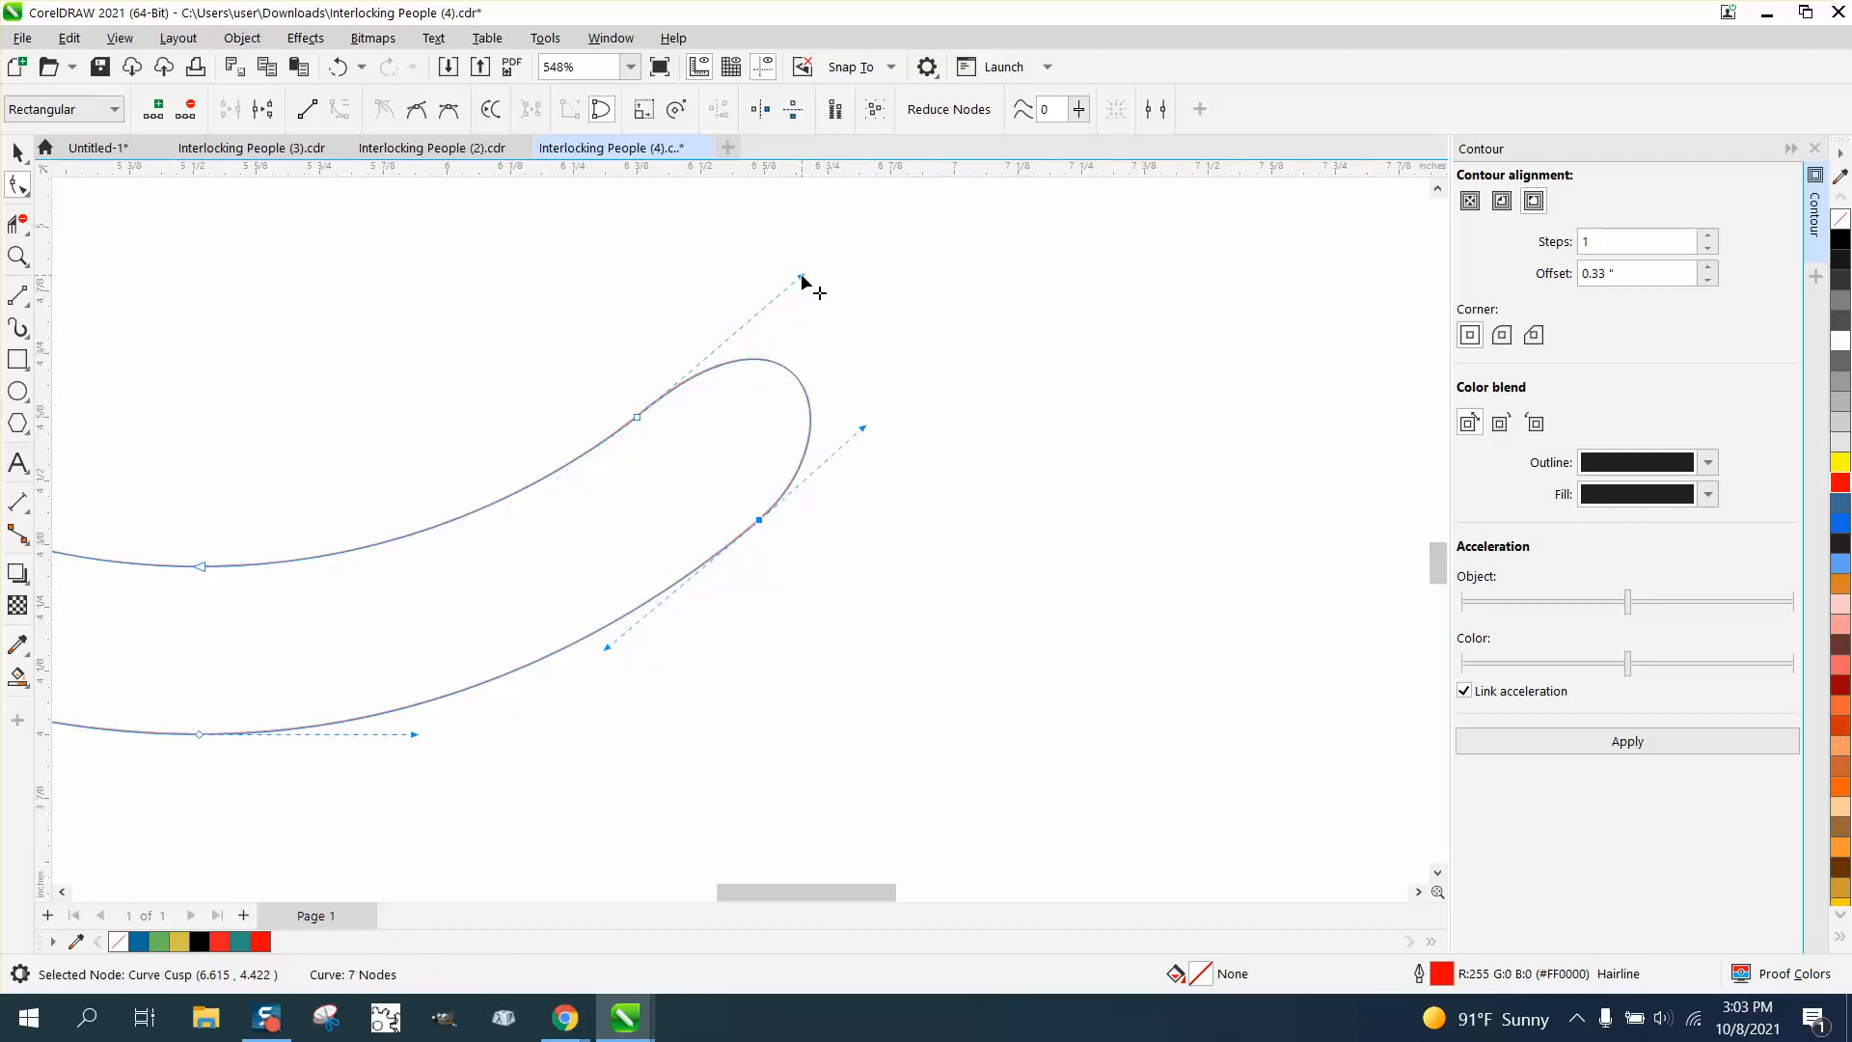
pyautogui.moveTo(801, 279); pyautogui.dragTo(778, 265)
pyautogui.scroll(-2, 907, 403)
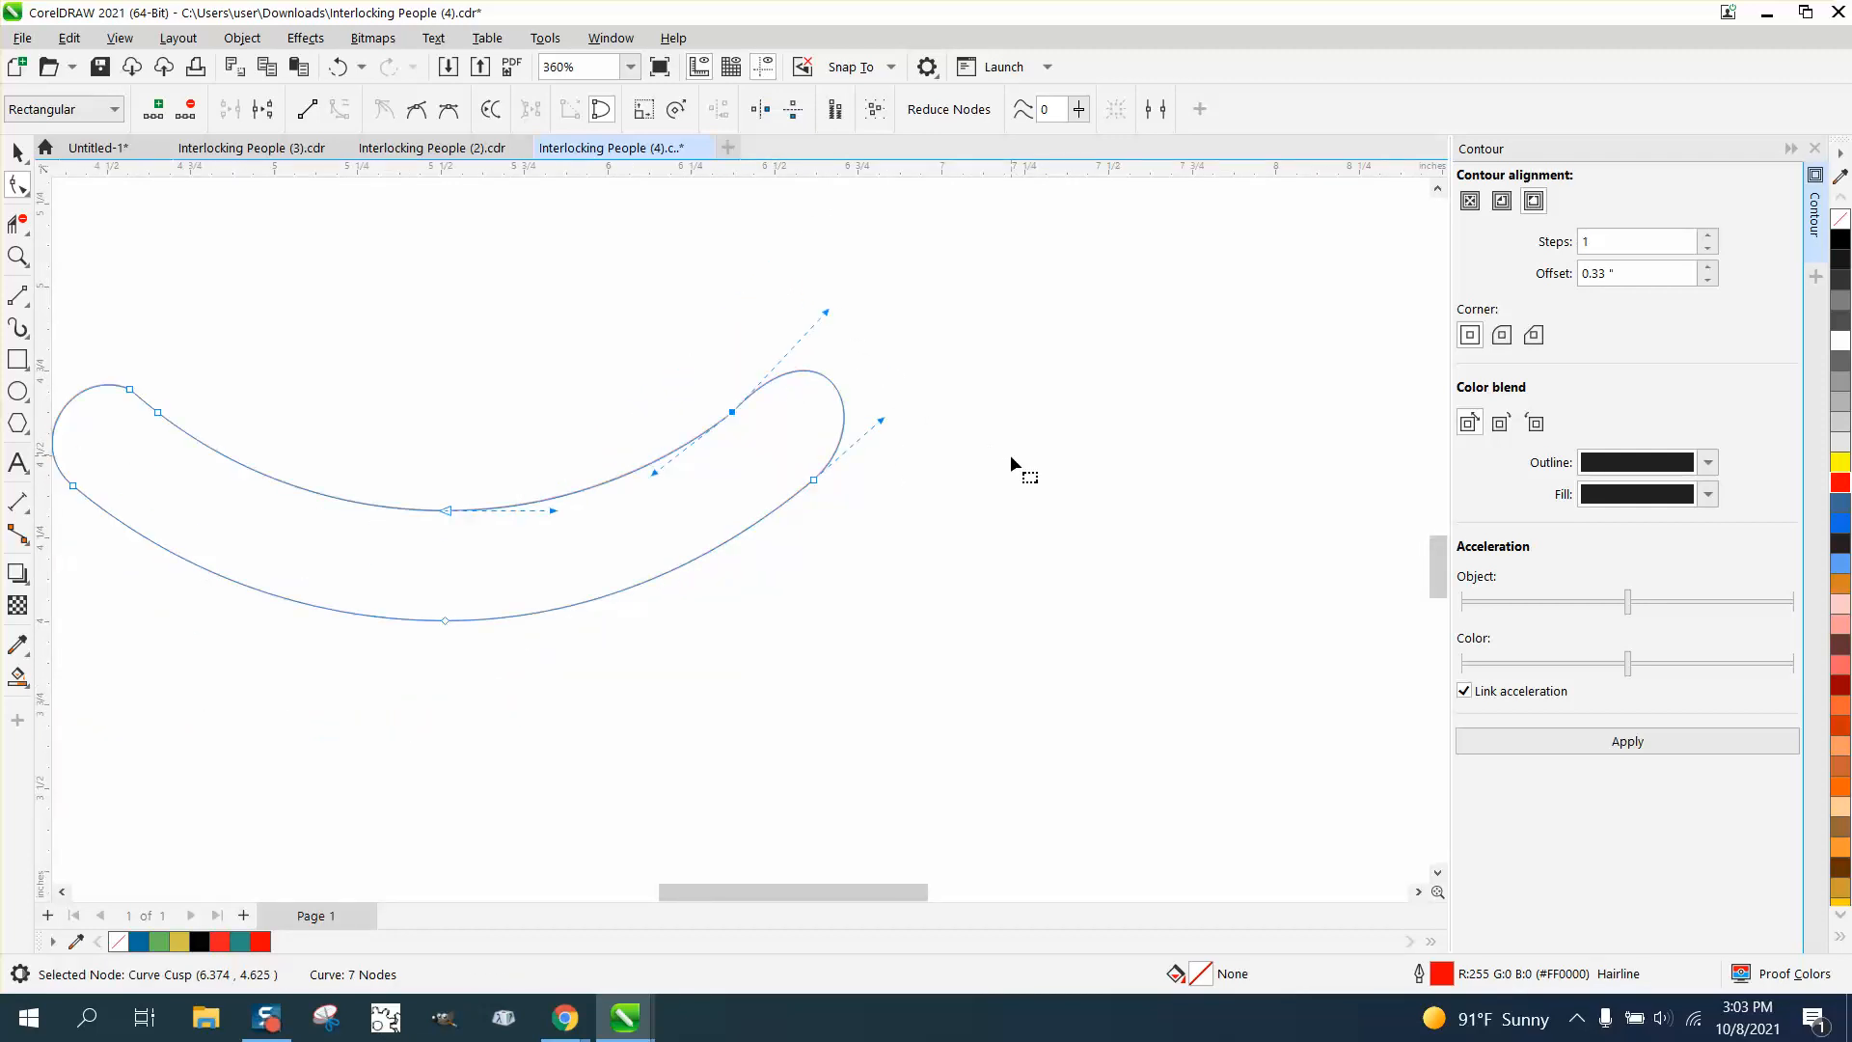
pyautogui.scroll(-1, 1011, 456)
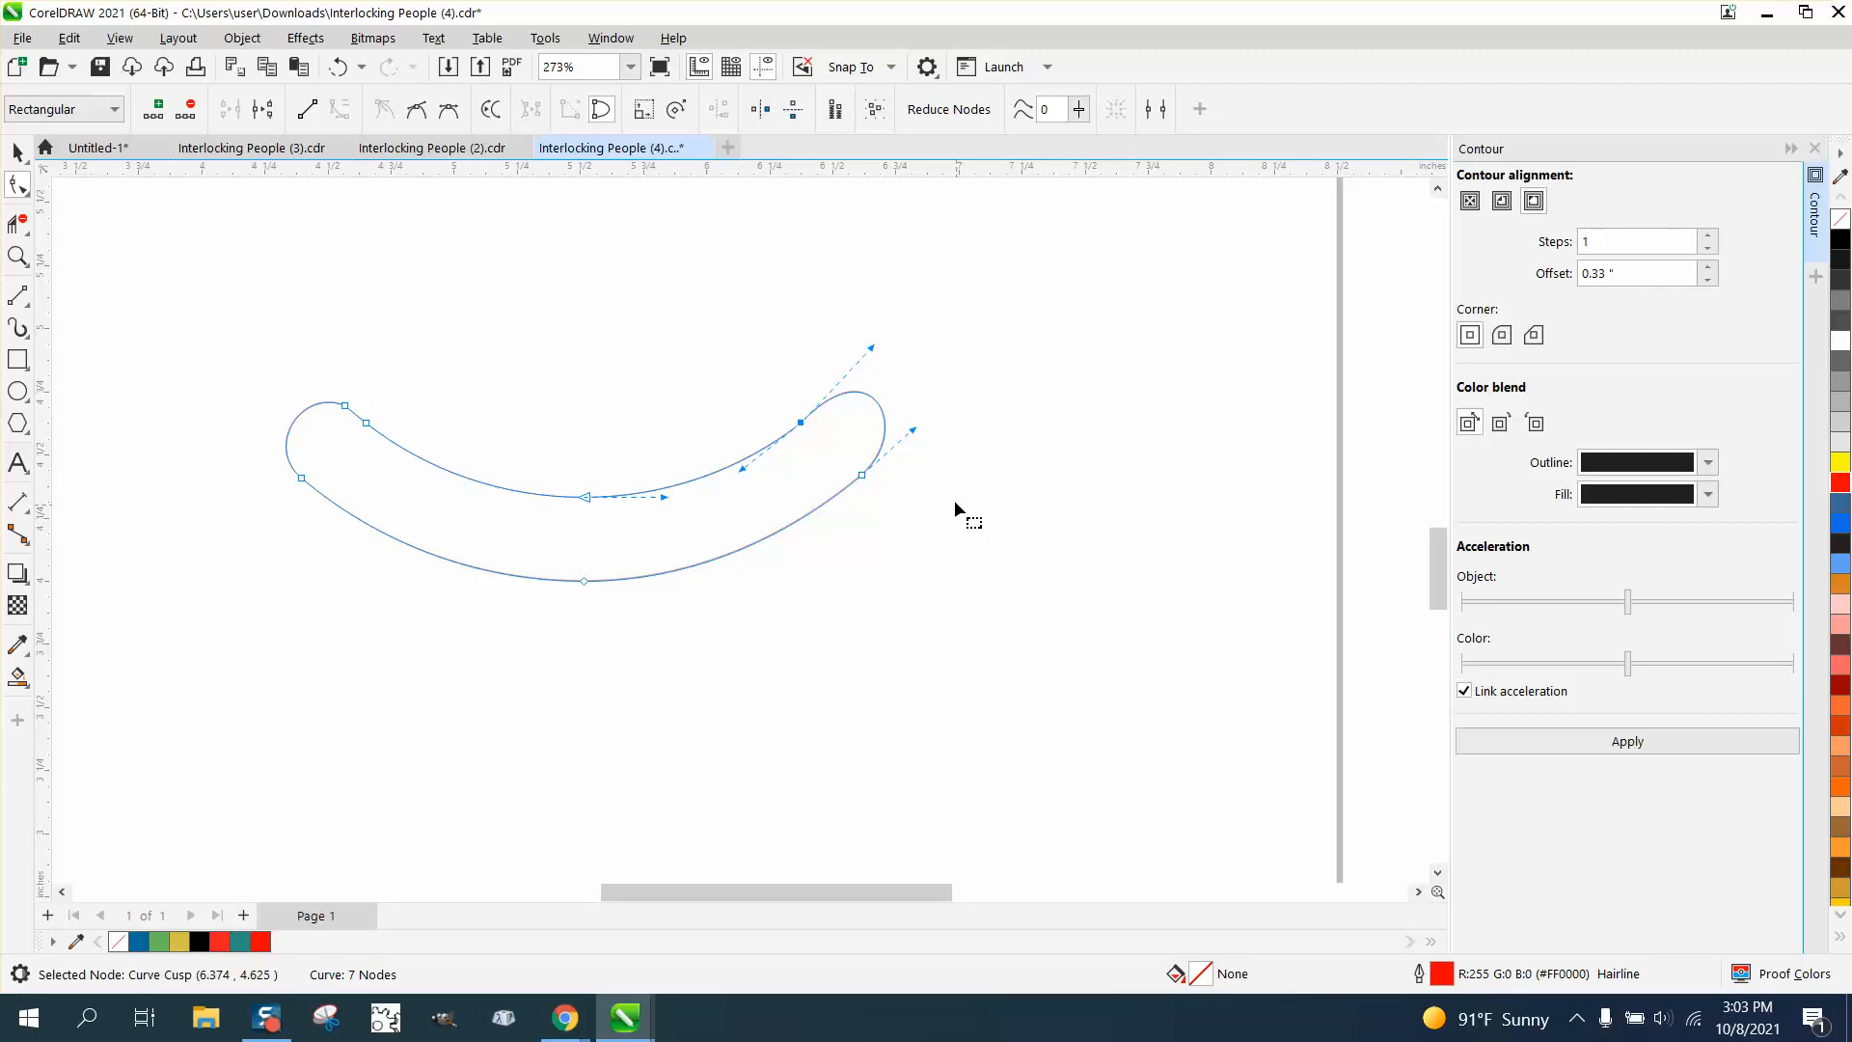
# Step: Select the whole reshaped arc and center it on the page
pyautogui.click(18, 151)
pyautogui.scroll(-1, 878, 534)
pyautogui.scroll(-1, 958, 570)
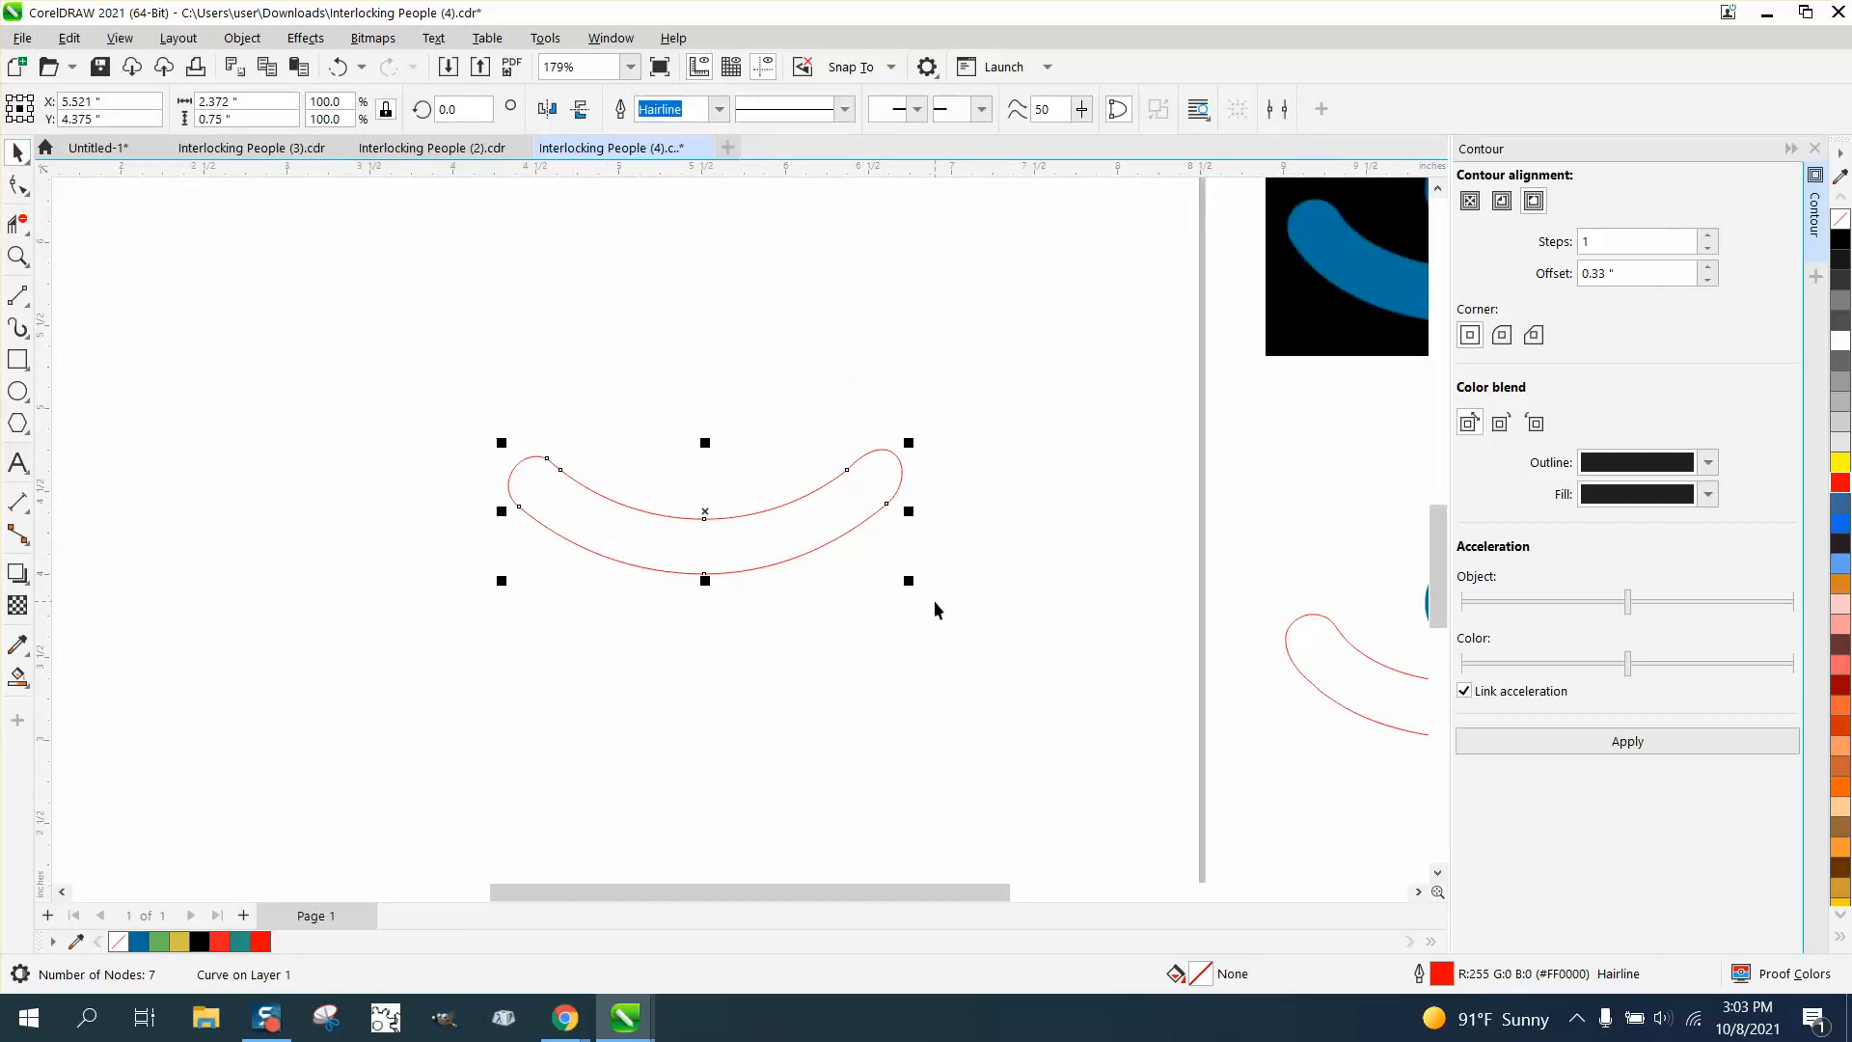
pyautogui.press('p')
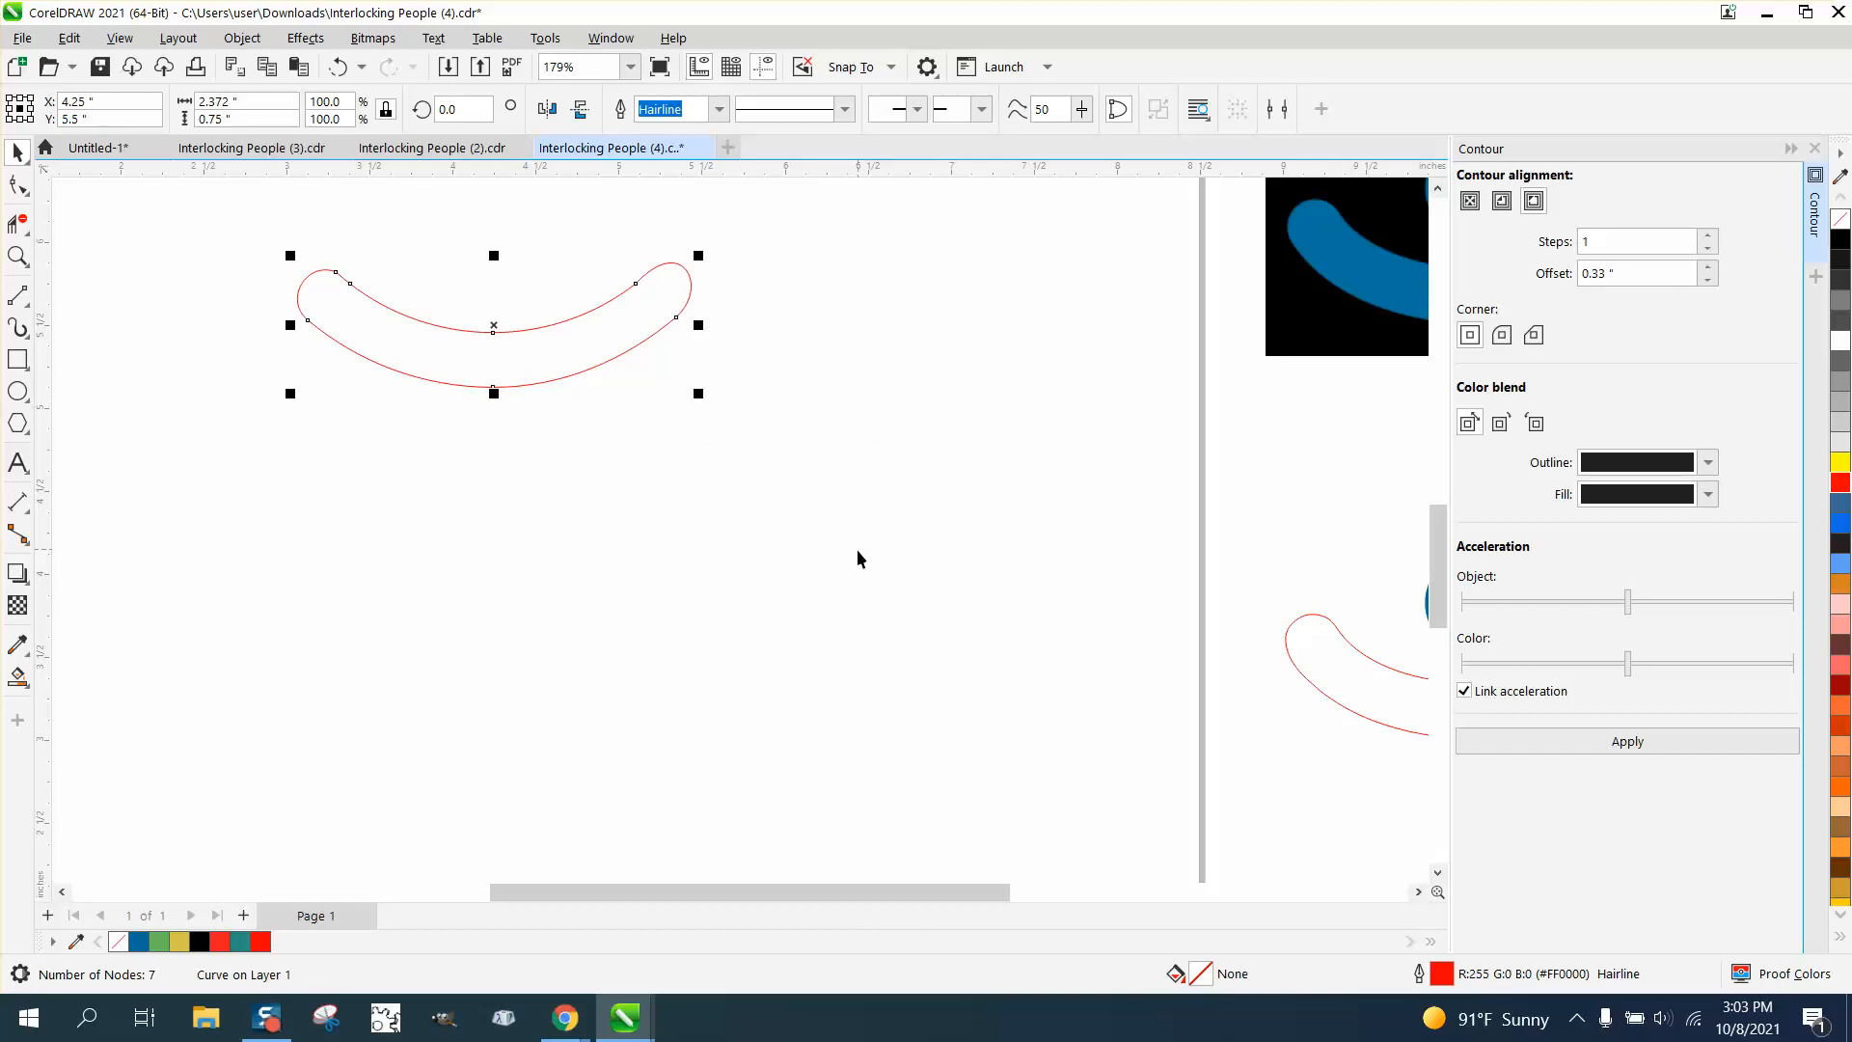
# Step: Draw a vertical line about 1.86 inches long through the middle of the arc and center it on the page
pyautogui.click(17, 296)
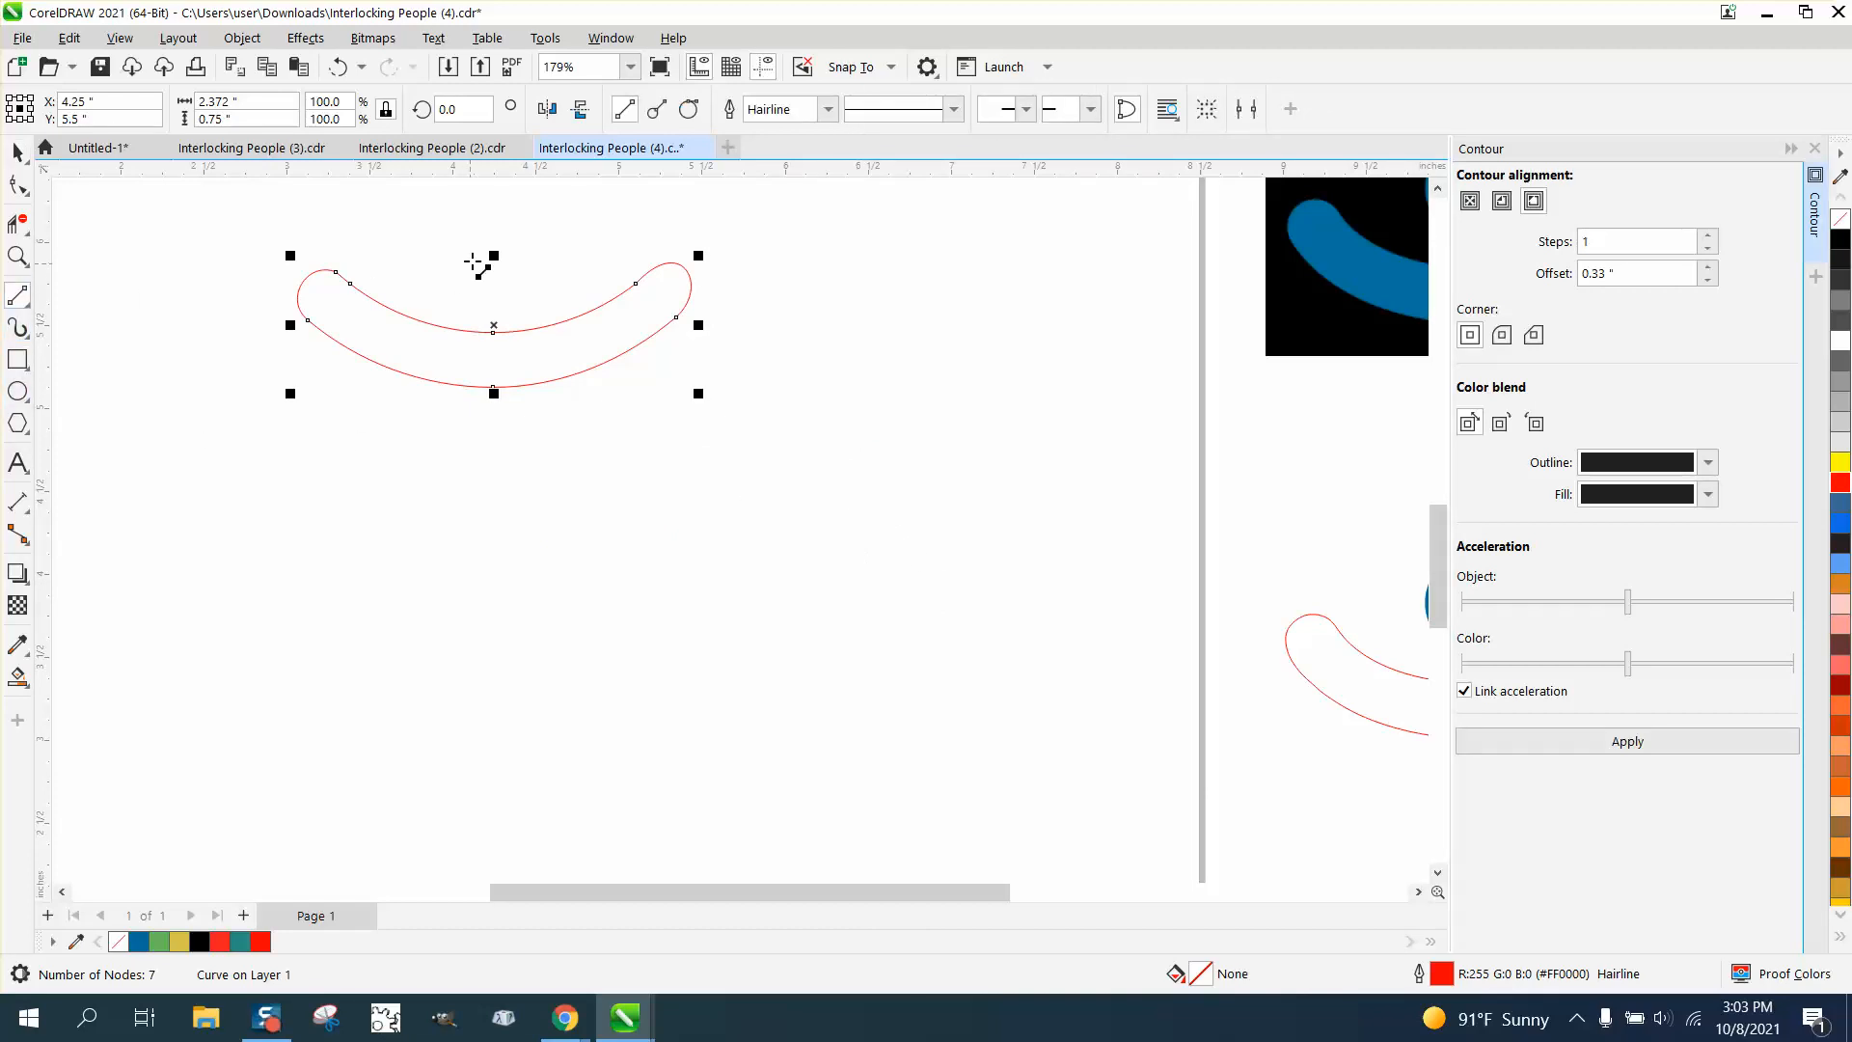
pyautogui.click(476, 255)
pyautogui.click(483, 567)
pyautogui.press('p')
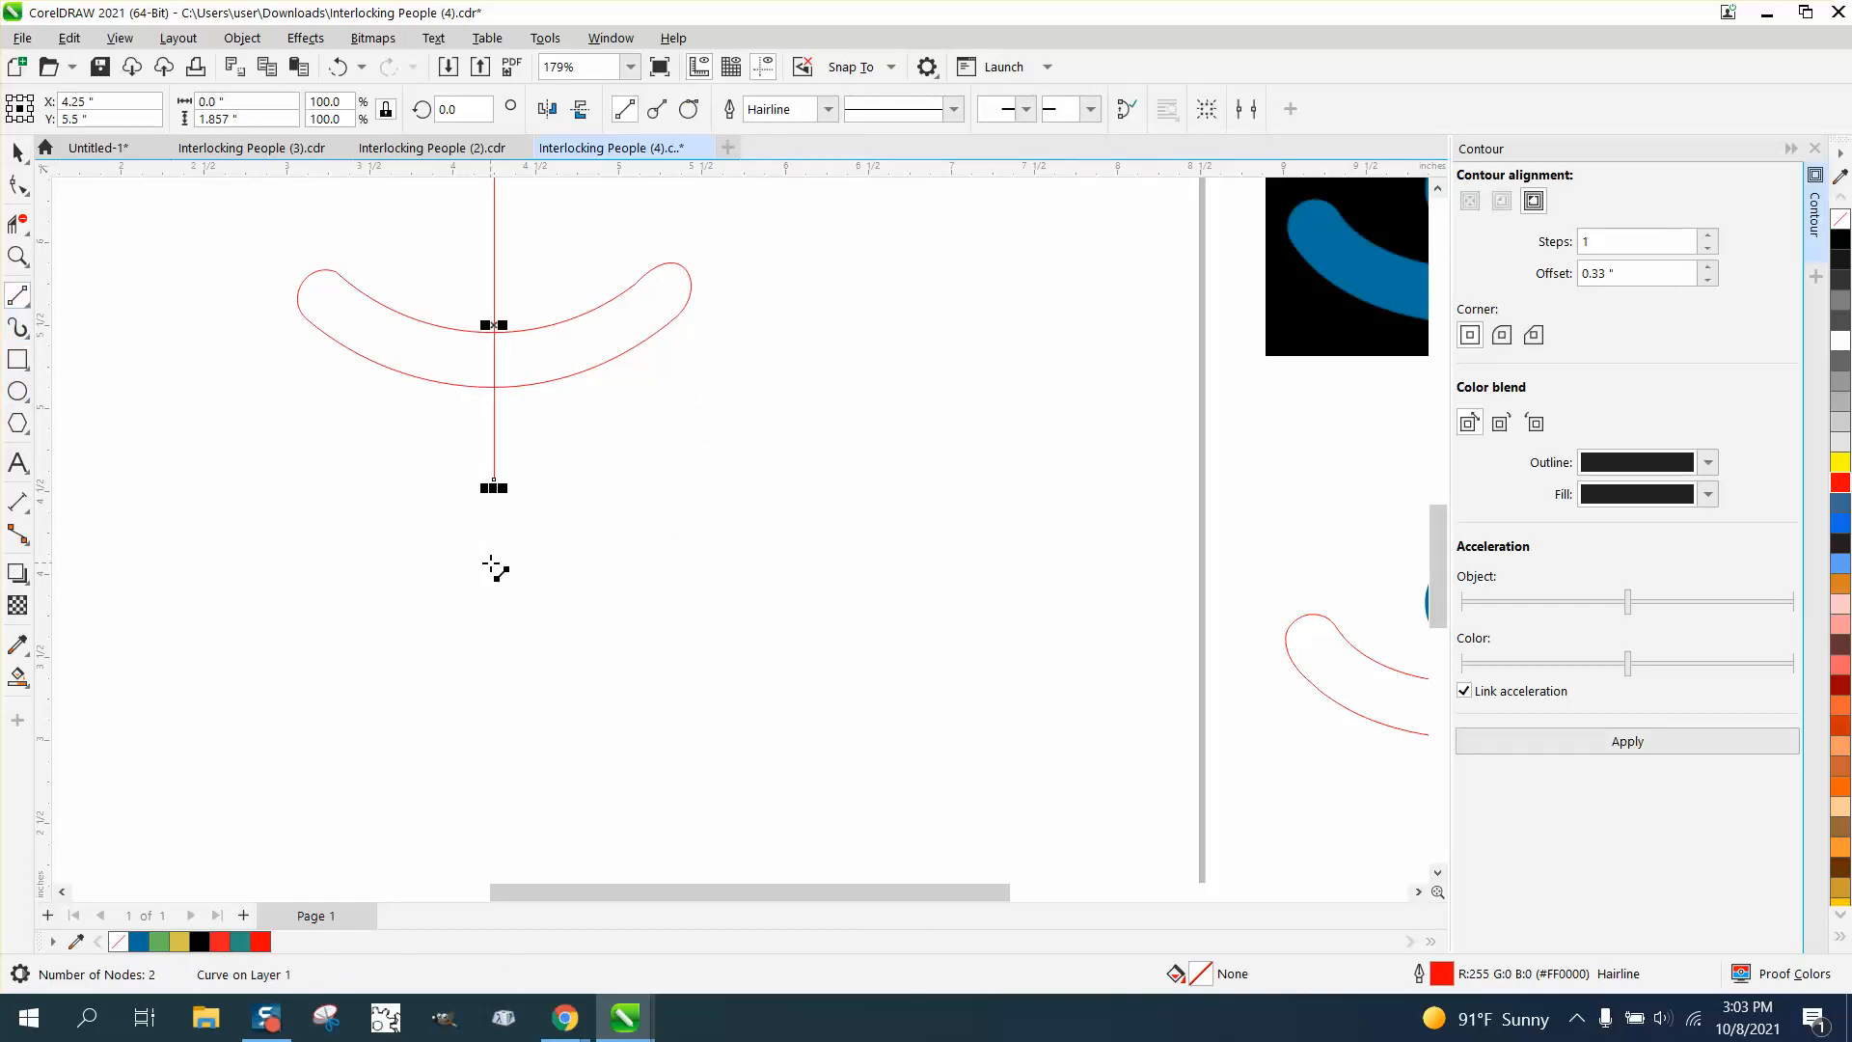
# Step: Remove the arc's left half up to the vertical line with Virtual Segment Delete, and delete the line
pyautogui.click(17, 224)
pyautogui.moveTo(384, 259); pyautogui.dragTo(376, 427)
pyautogui.click(17, 152)
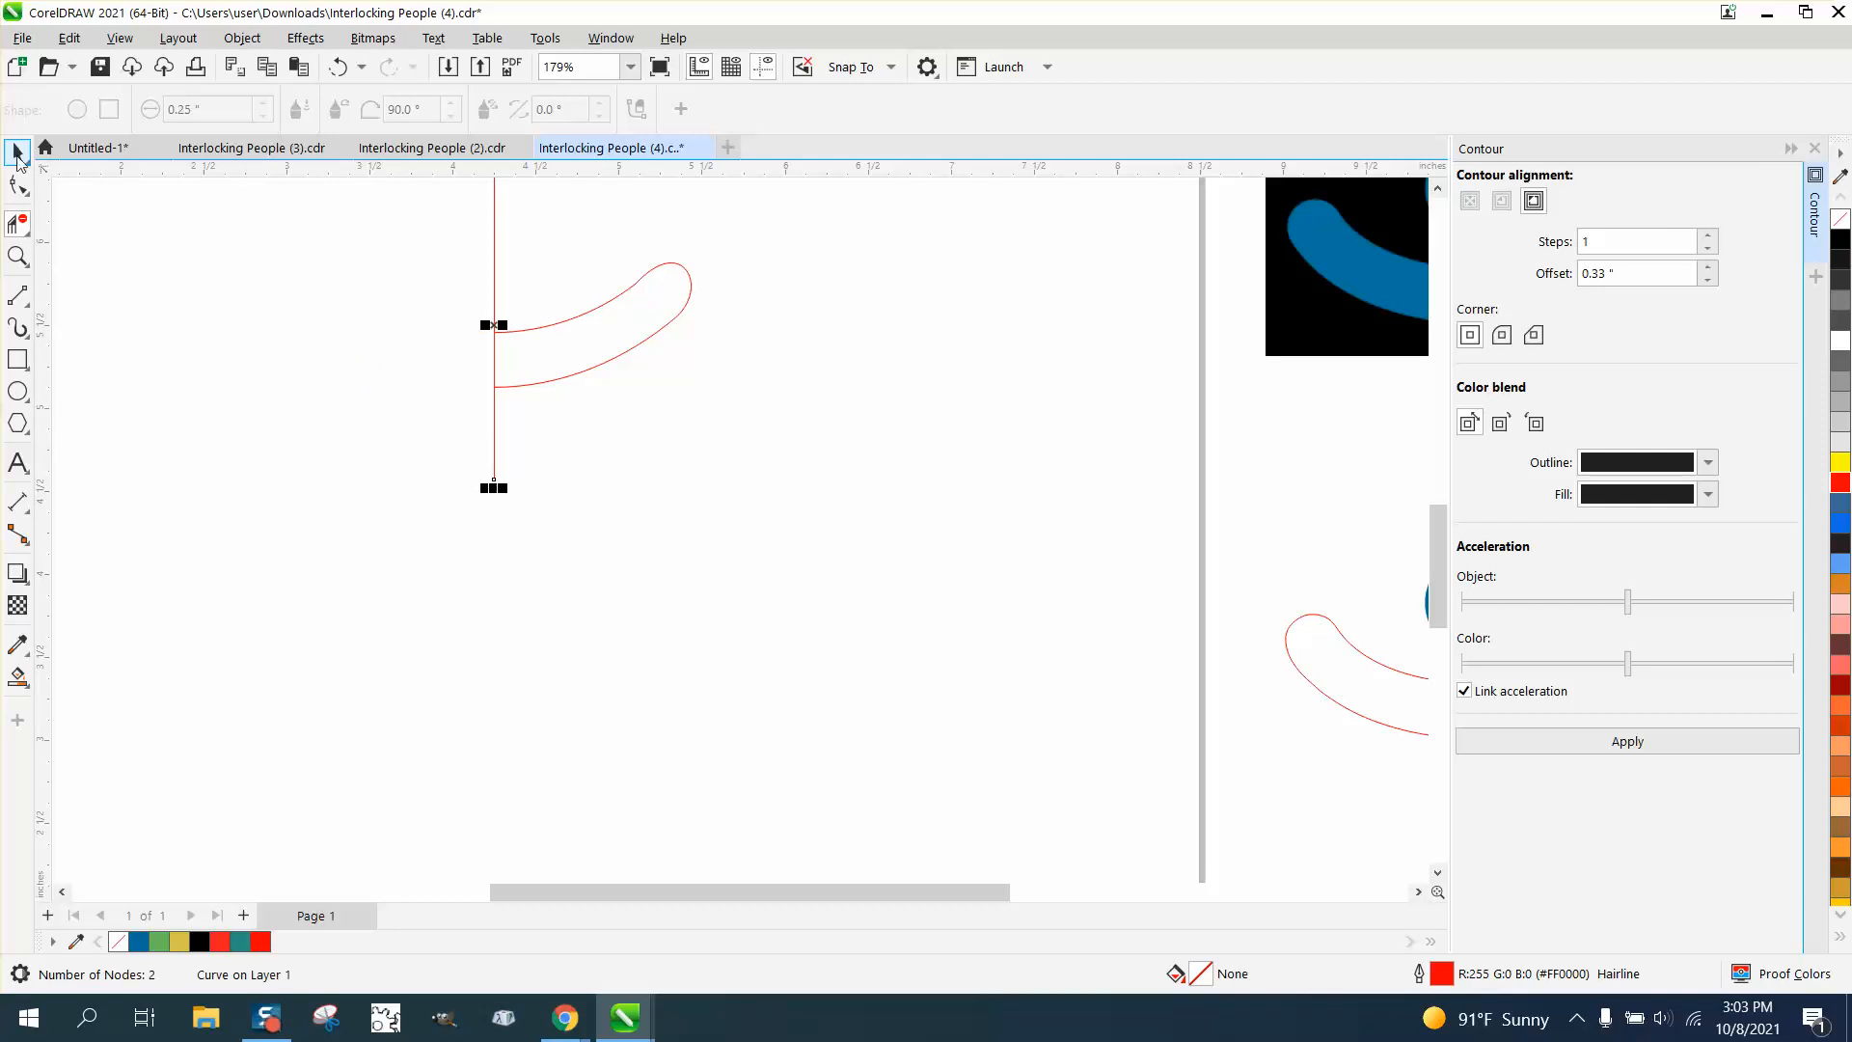
pyautogui.click(500, 289)
pyautogui.press('Delete')
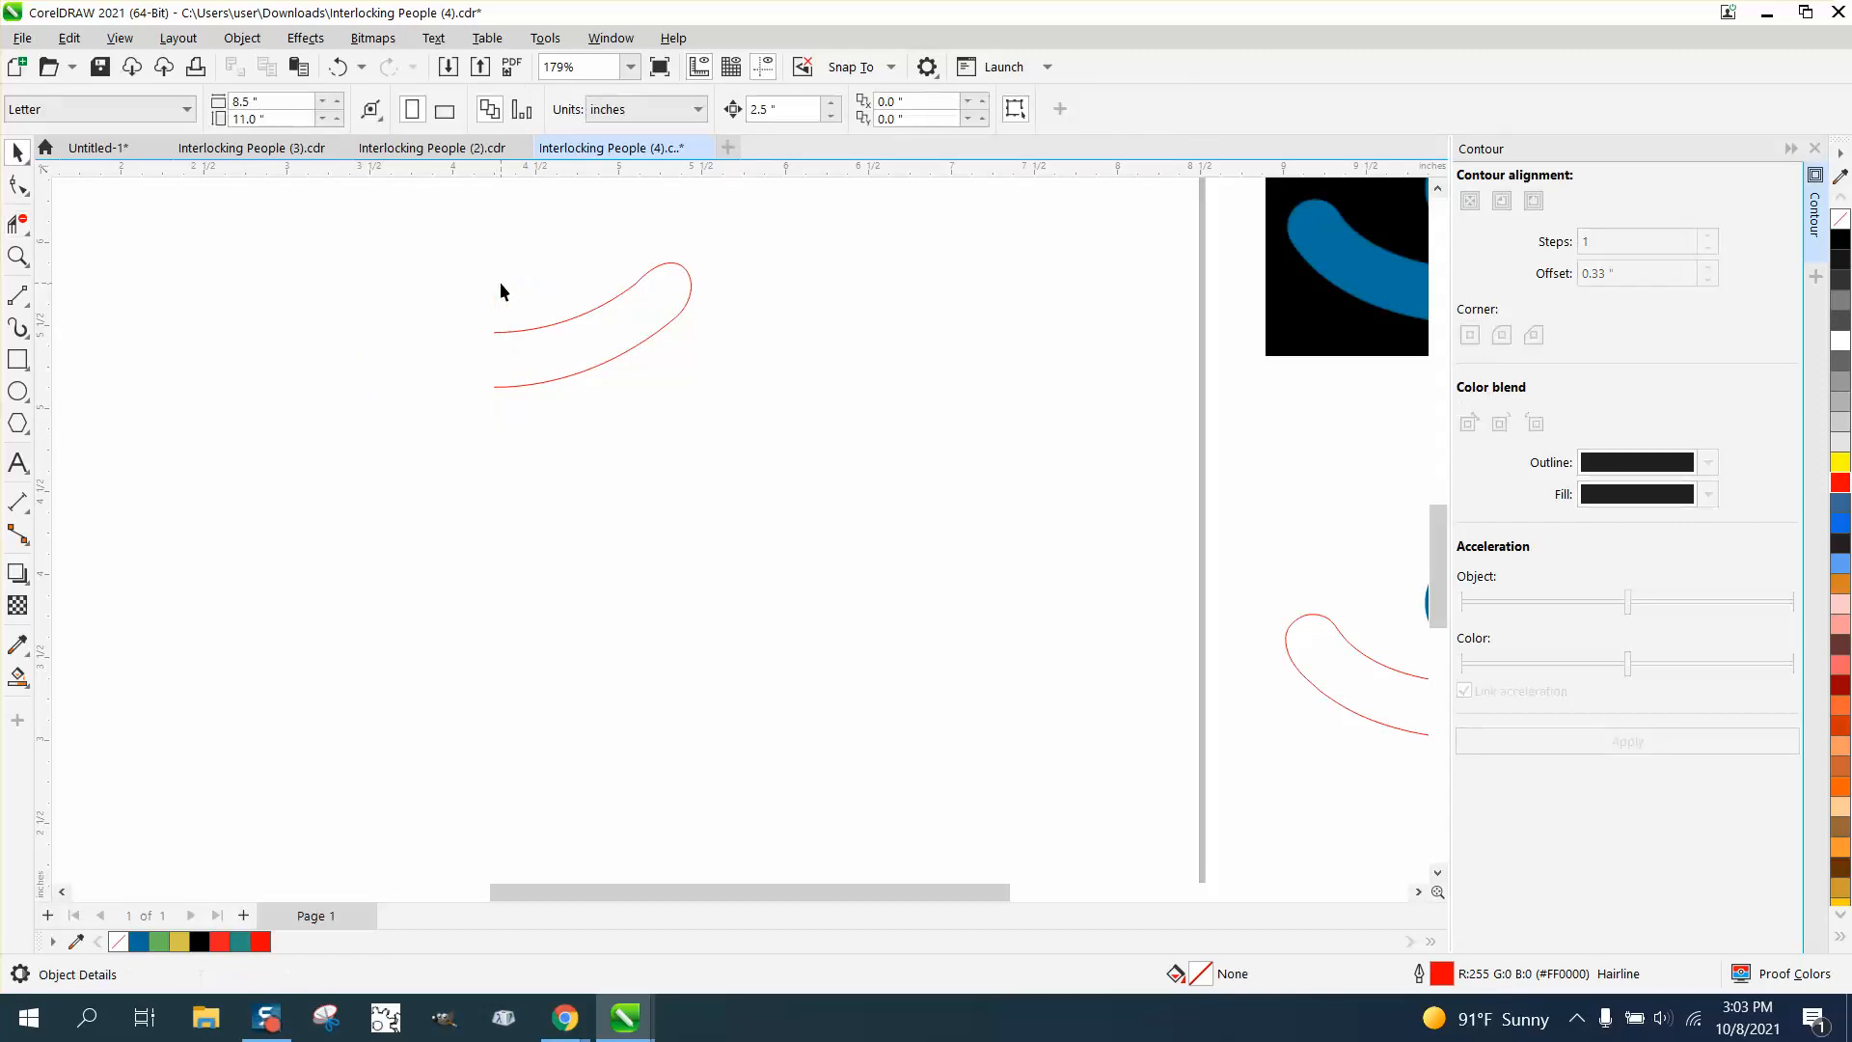
# Step: Mirror a copy of the right half to the left, and fill the enclosed arm shape with teal using Smart Fill
pyautogui.click(566, 322)
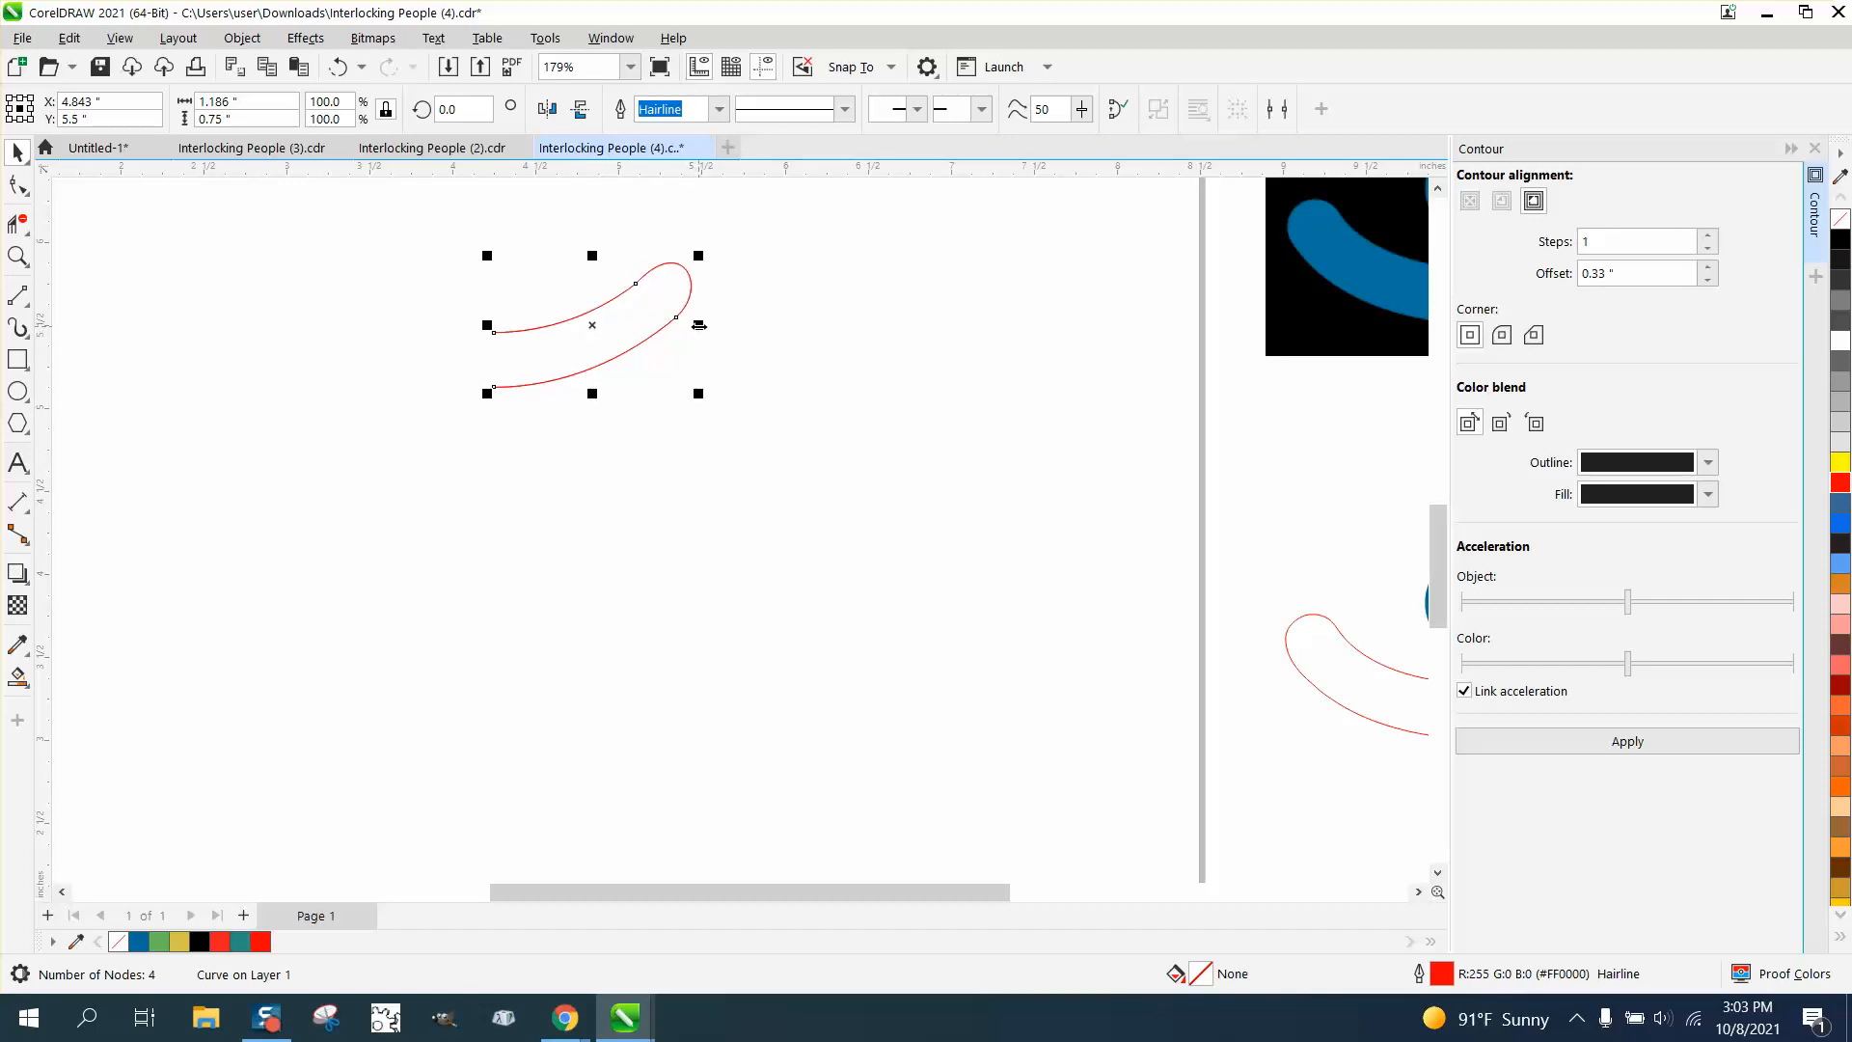
pyautogui.moveTo(699, 325); pyautogui.dragTo(488, 327)
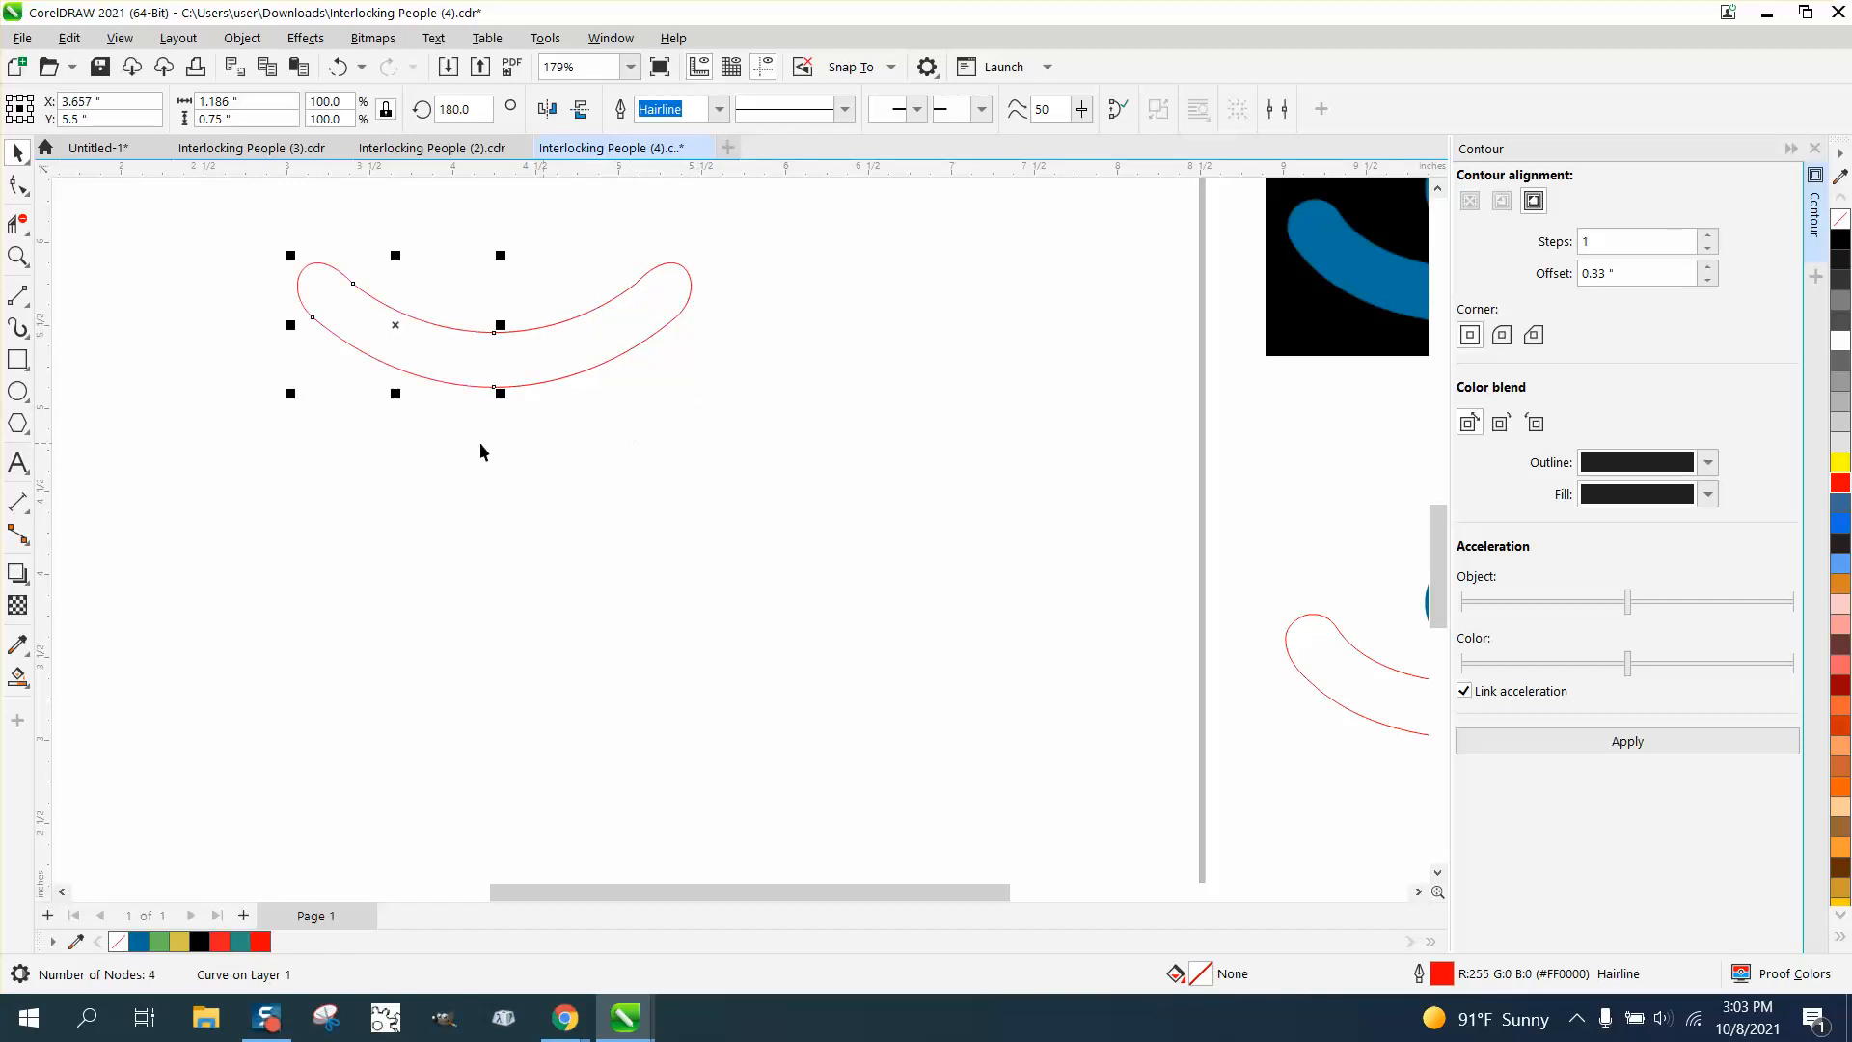
pyautogui.click(18, 677)
pyautogui.click(411, 348)
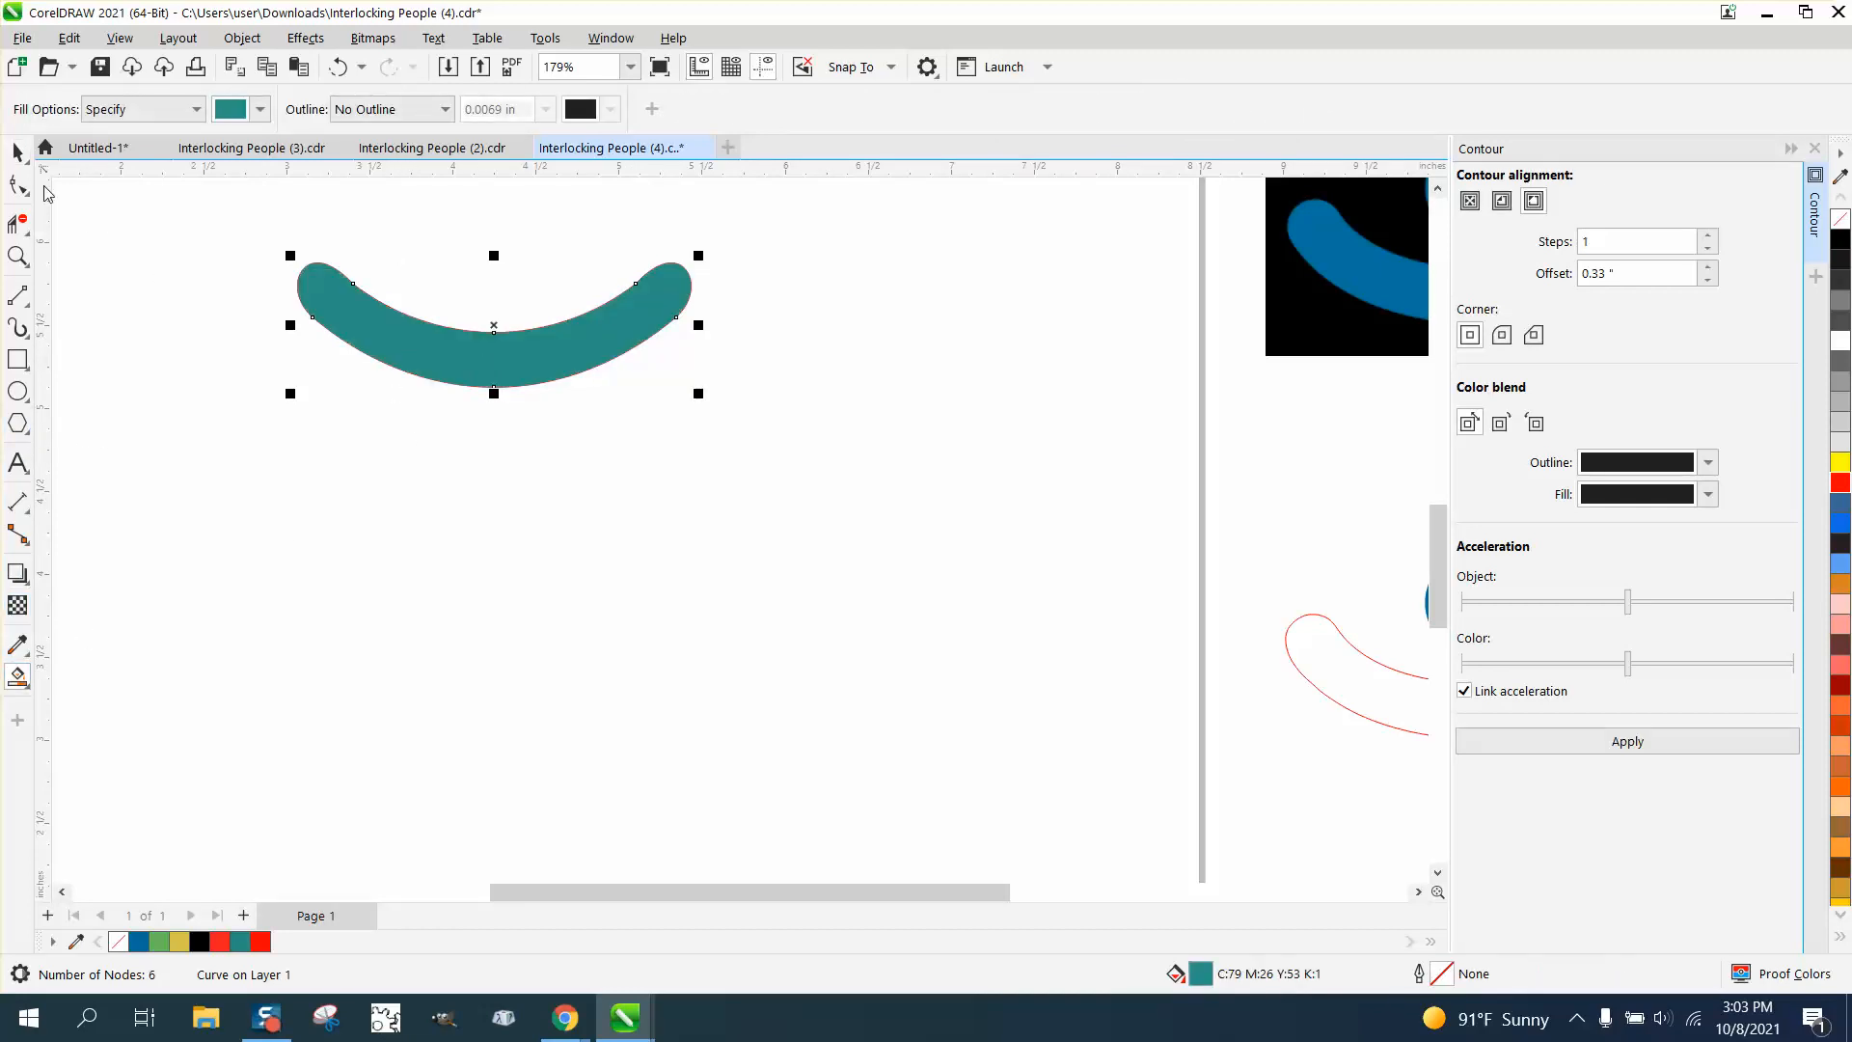
# Step: Move the teal arm off the red outlines, place it just below them, and close the Contour docker
pyautogui.click(17, 151)
pyautogui.moveTo(480, 328); pyautogui.dragTo(801, 599)
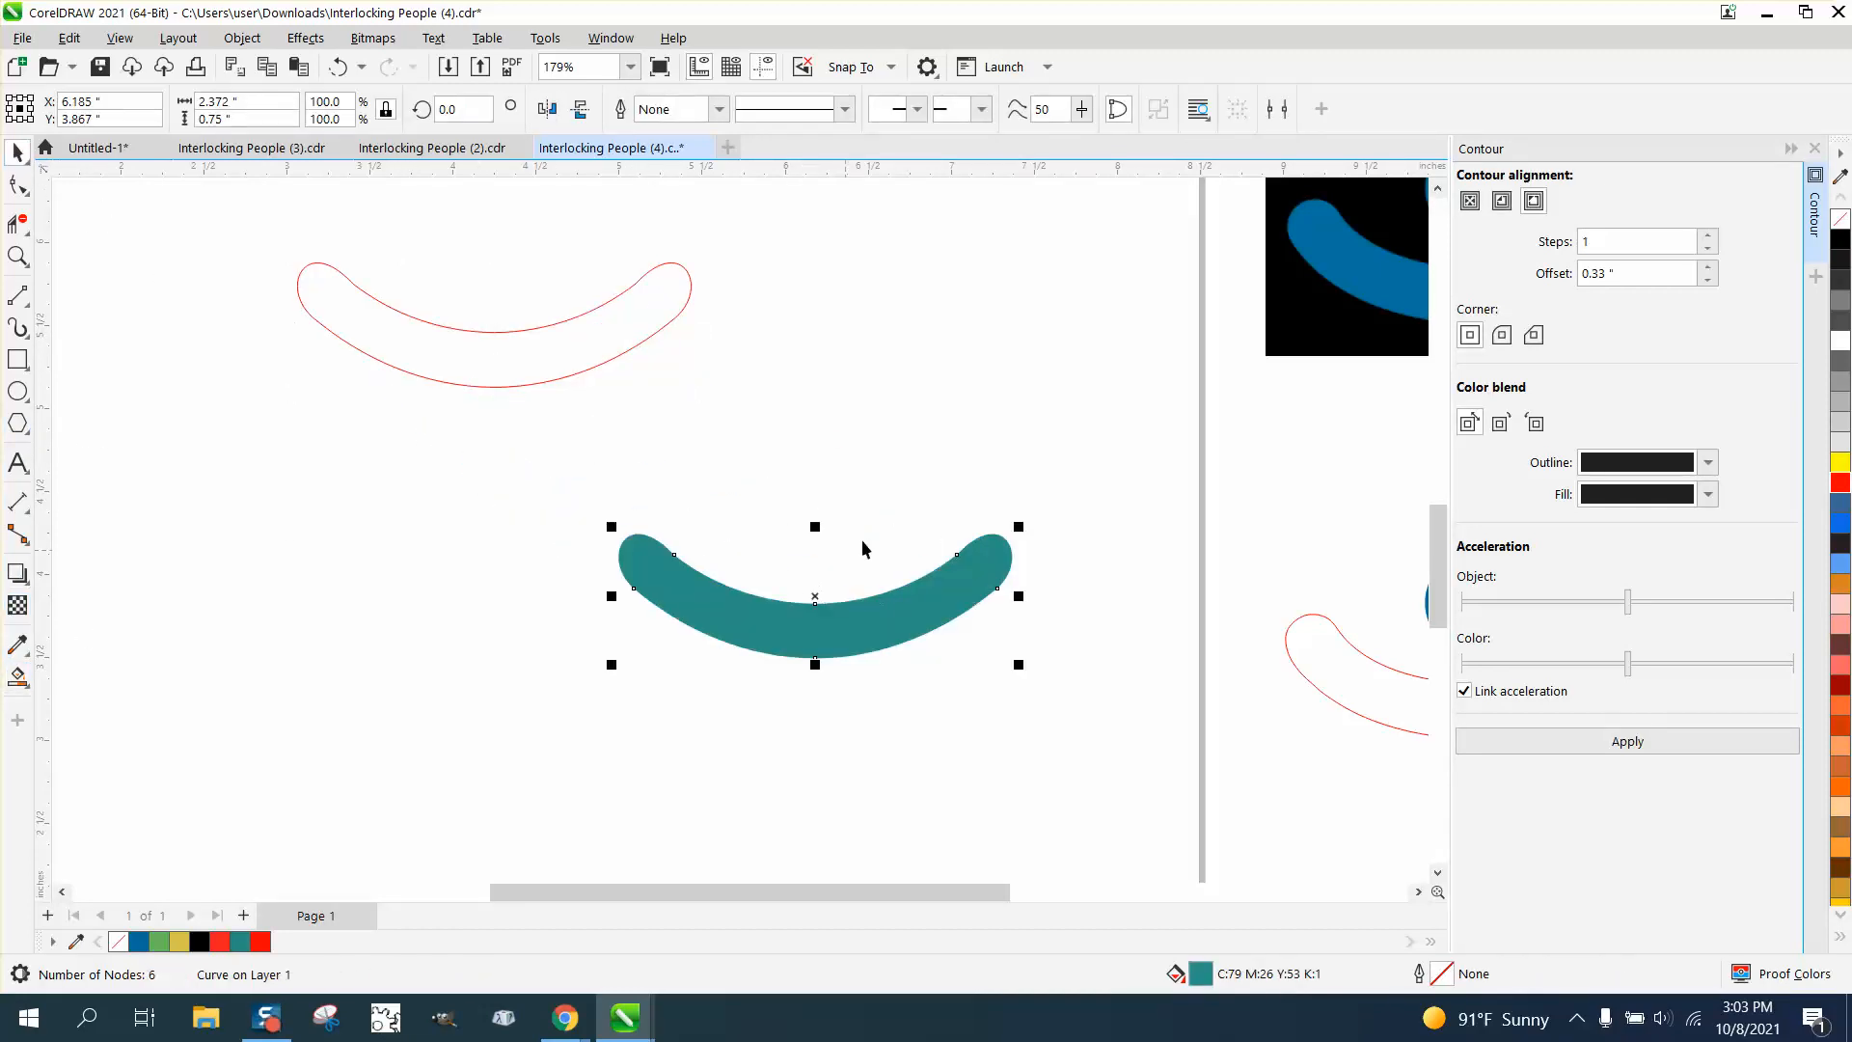
pyautogui.scroll(-2, 874, 472)
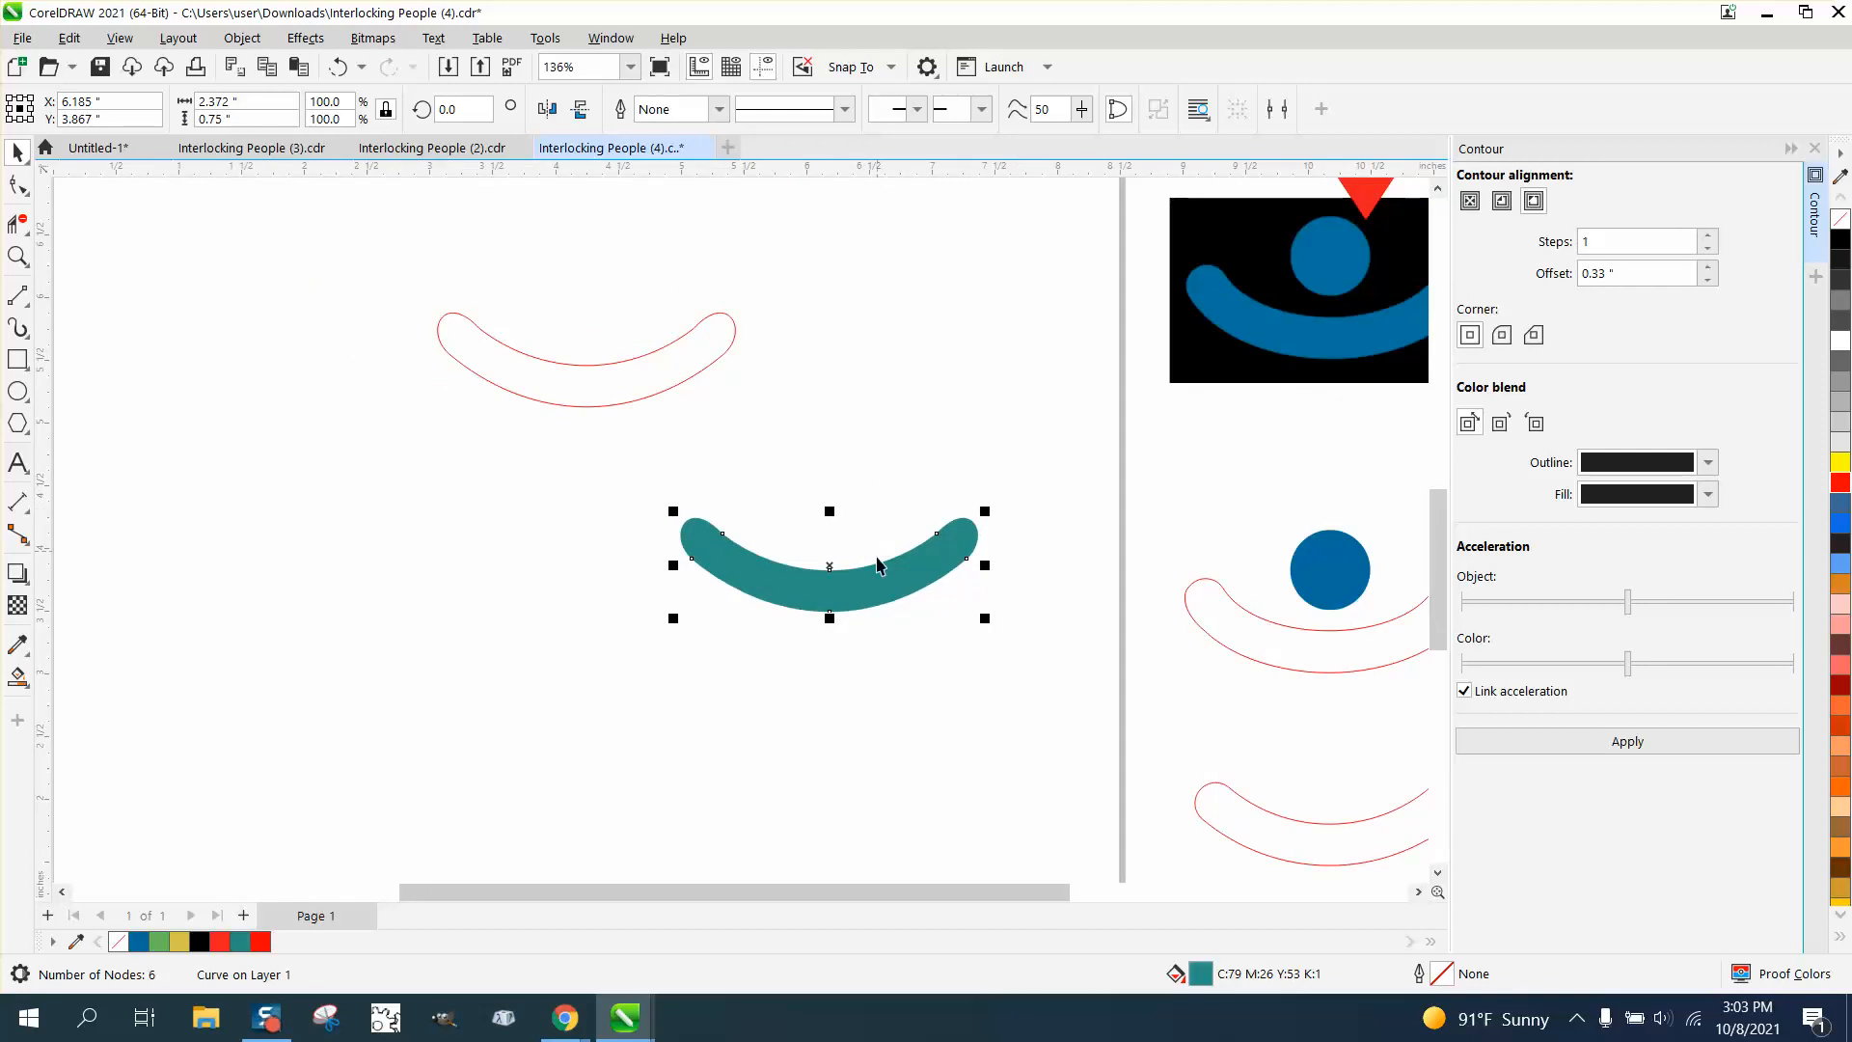
pyautogui.moveTo(844, 572); pyautogui.dragTo(917, 711)
pyautogui.scroll(-1, 550, 530)
pyautogui.scroll(-1, 549, 525)
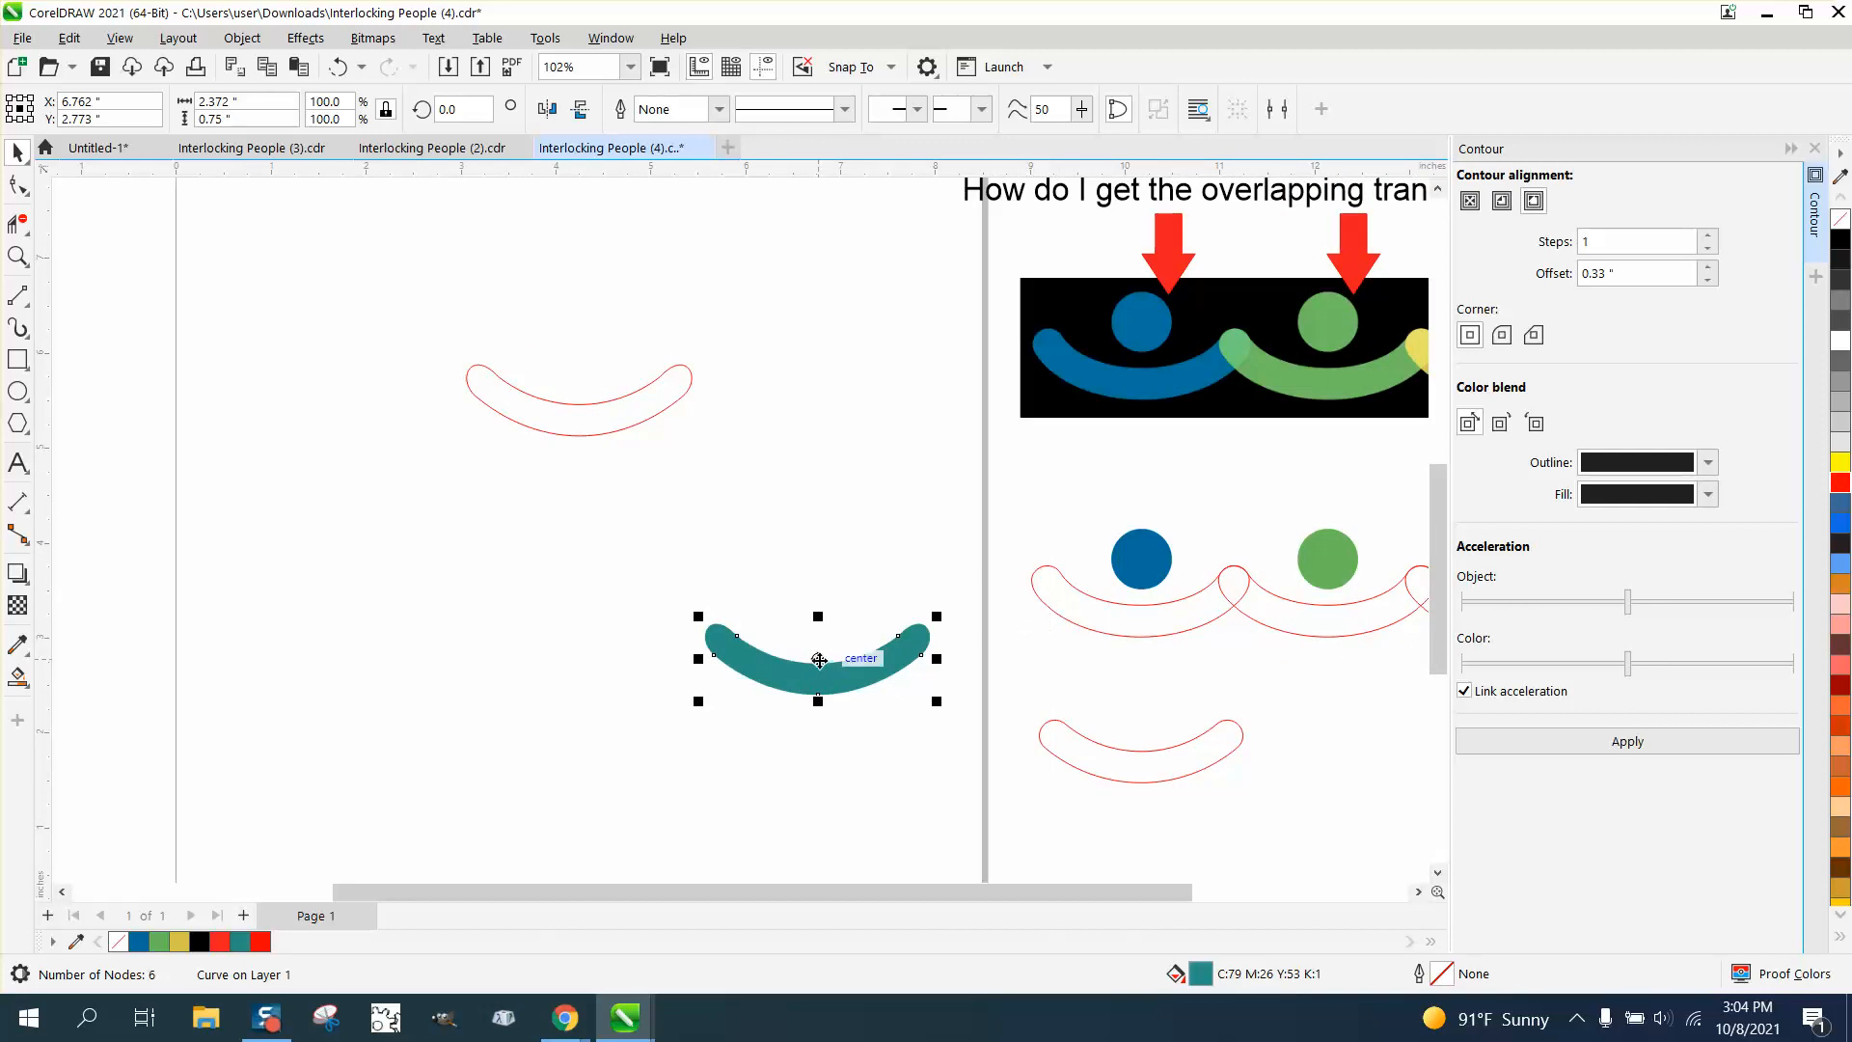
pyautogui.moveTo(816, 669); pyautogui.dragTo(572, 495)
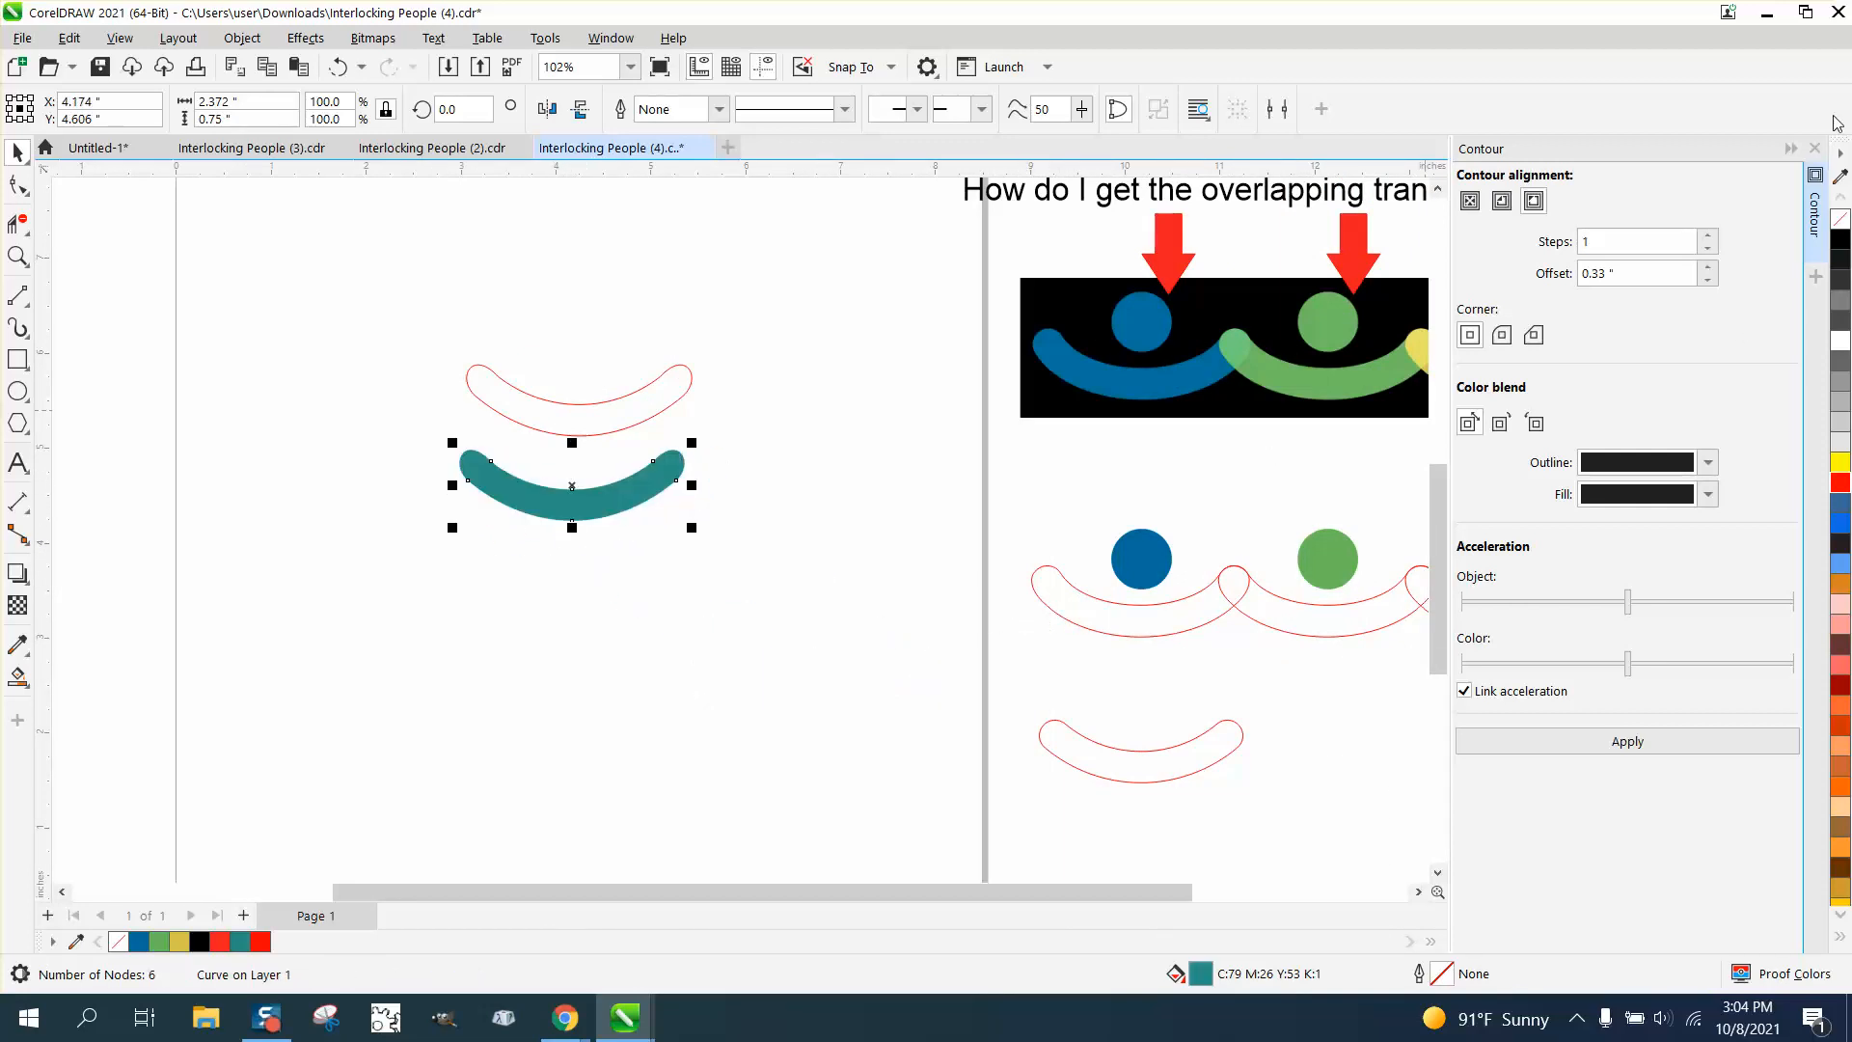
pyautogui.click(1814, 149)
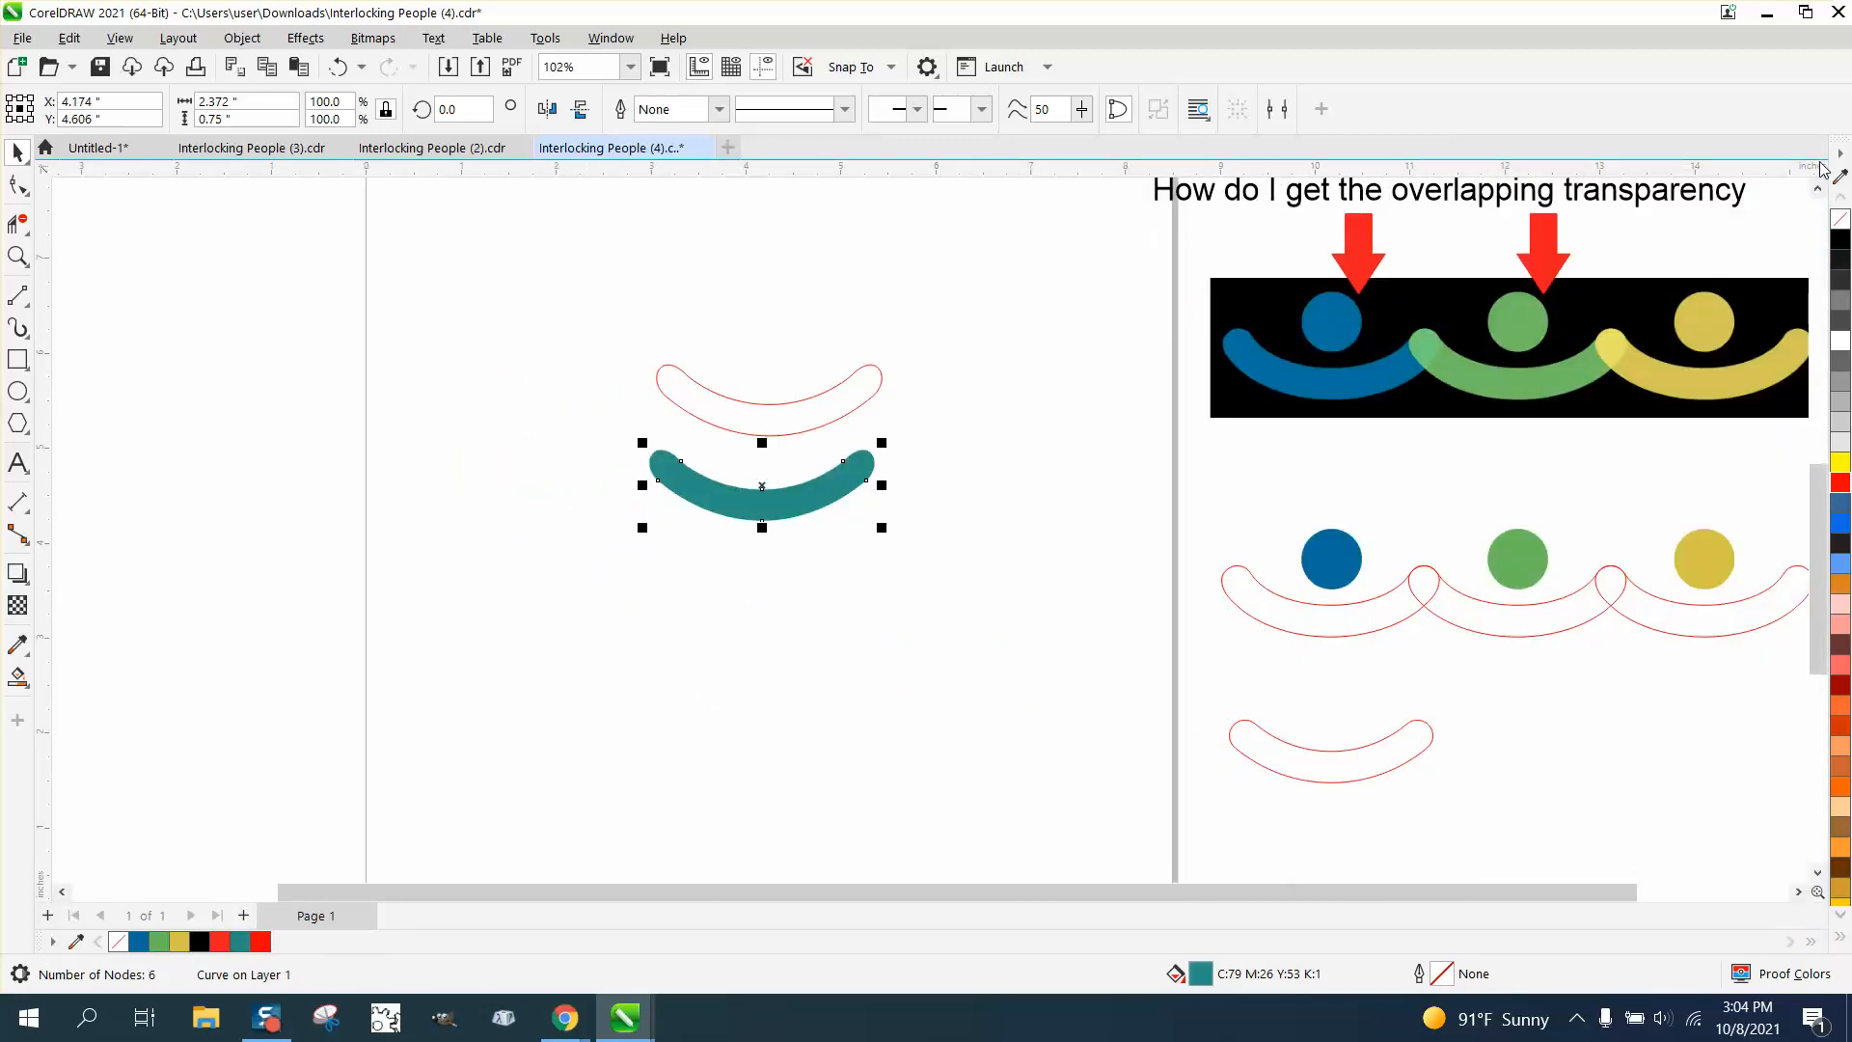